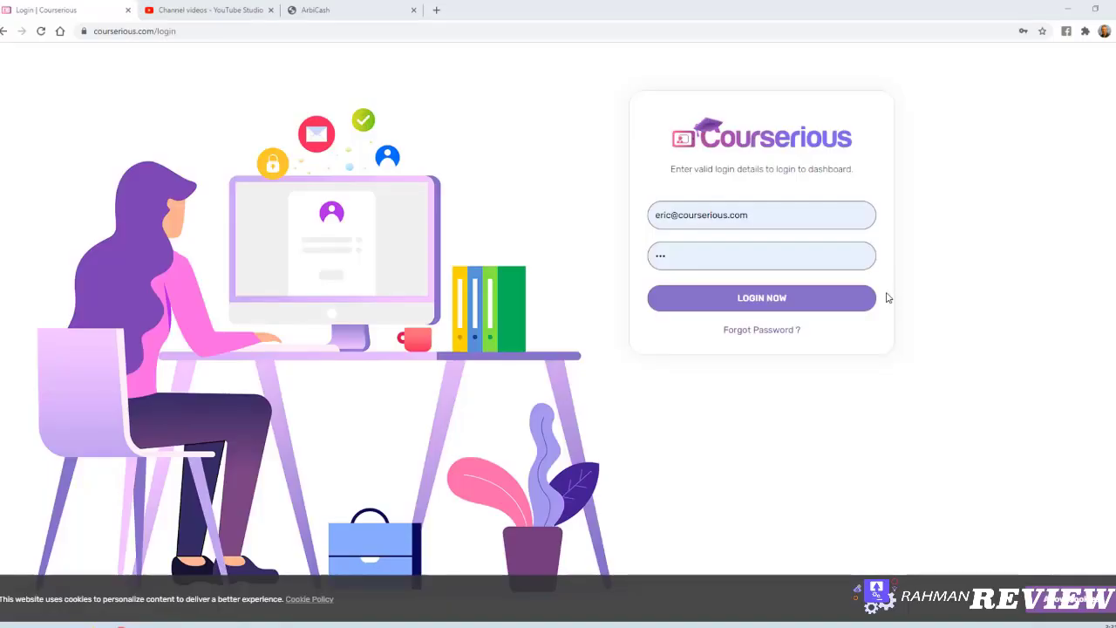
Log in with the pre-filled credentials to reach the Your Academies page listing test2.
{"action": "left_click", "coordinate": [765, 299]}
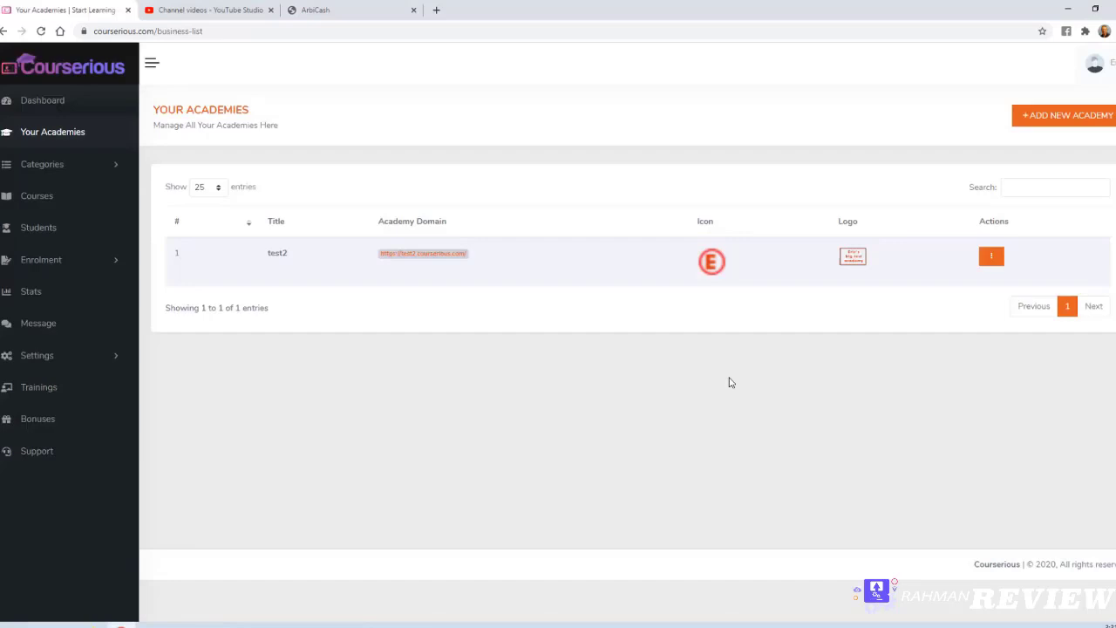
Start a new academy titled Eric's Academy with subdomain eric.
{"action": "left_click", "coordinate": [991, 257]}
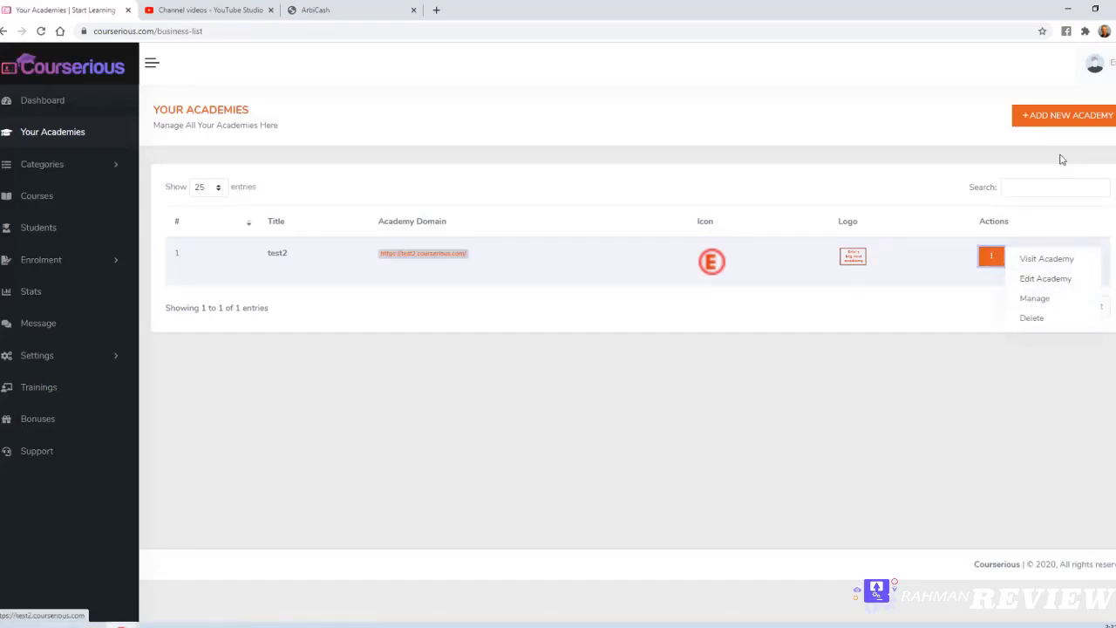
{"action": "left_click", "coordinate": [1045, 118]}
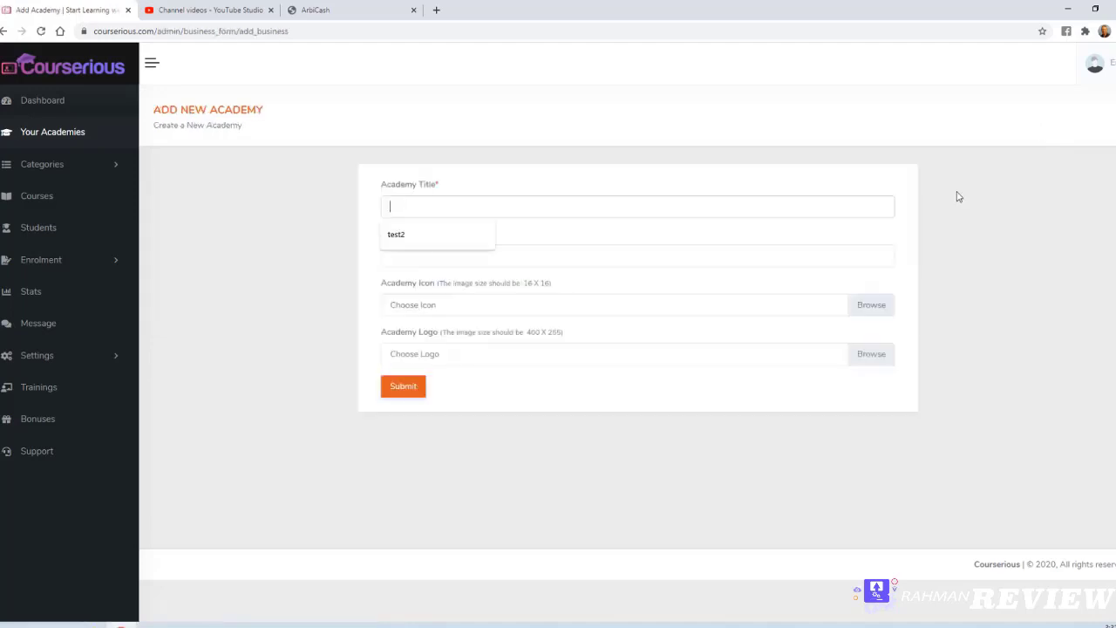
{"action": "type", "text": "Eric's Academy"}
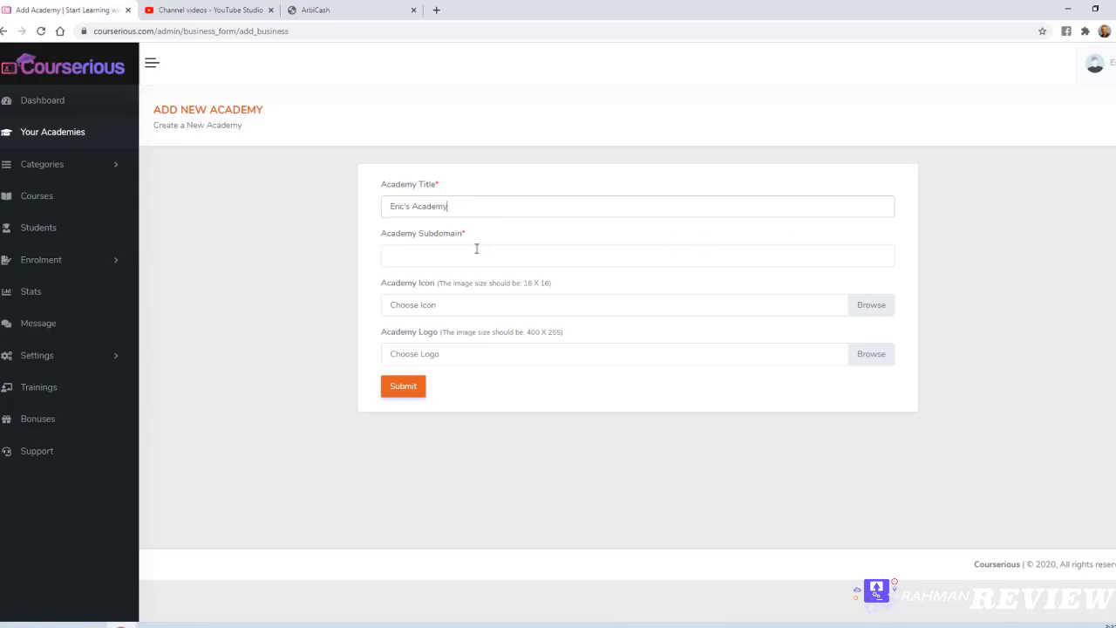
{"action": "left_click", "coordinate": [472, 251]}
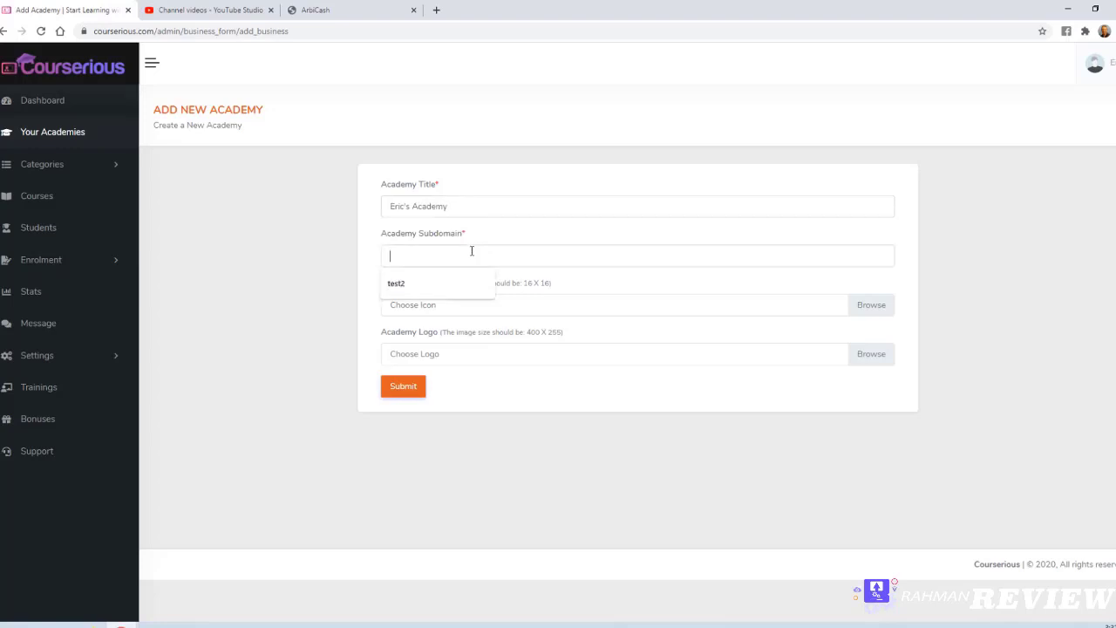
{"action": "type", "text": "eric"}
Attach the icon and logo PNG images and submit the new academy.
{"action": "left_click", "coordinate": [879, 306]}
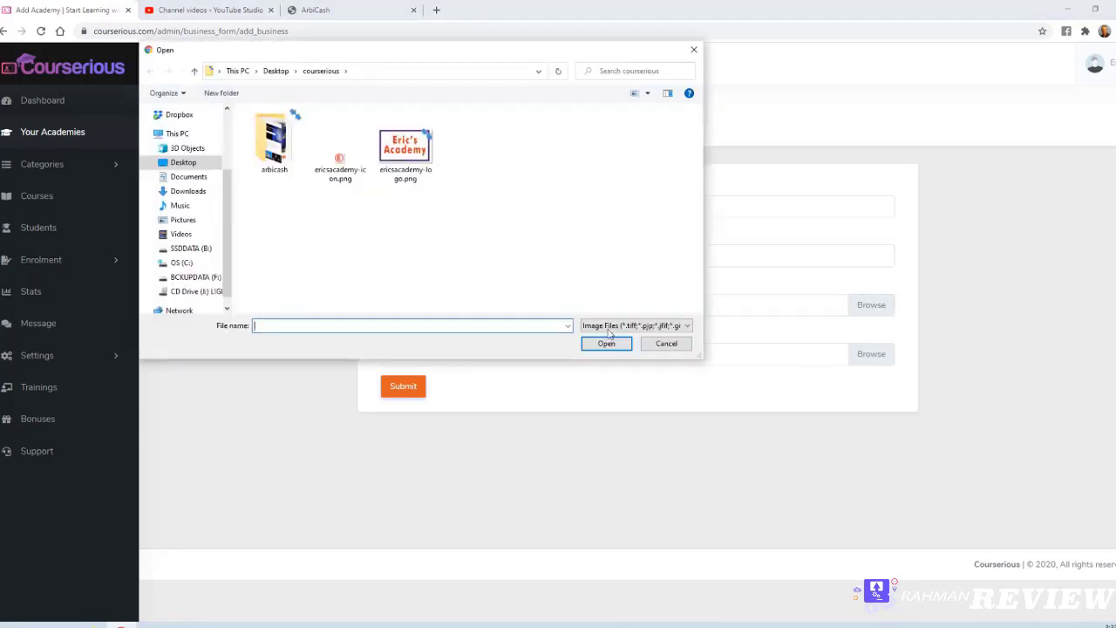
{"action": "double_click", "coordinate": [340, 162]}
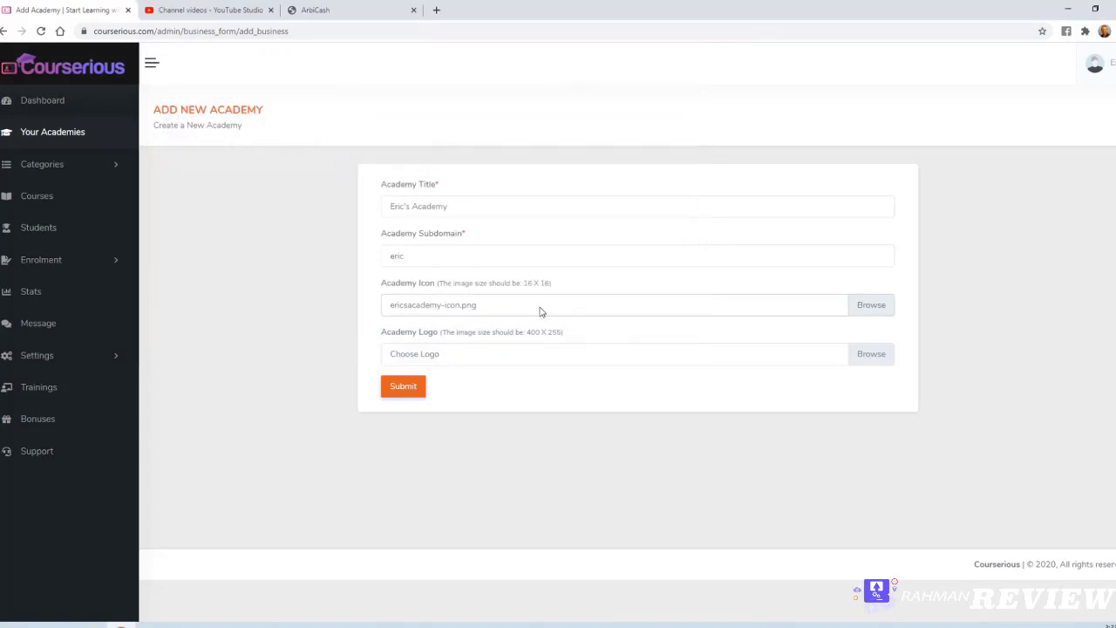
{"action": "left_click", "coordinate": [871, 354]}
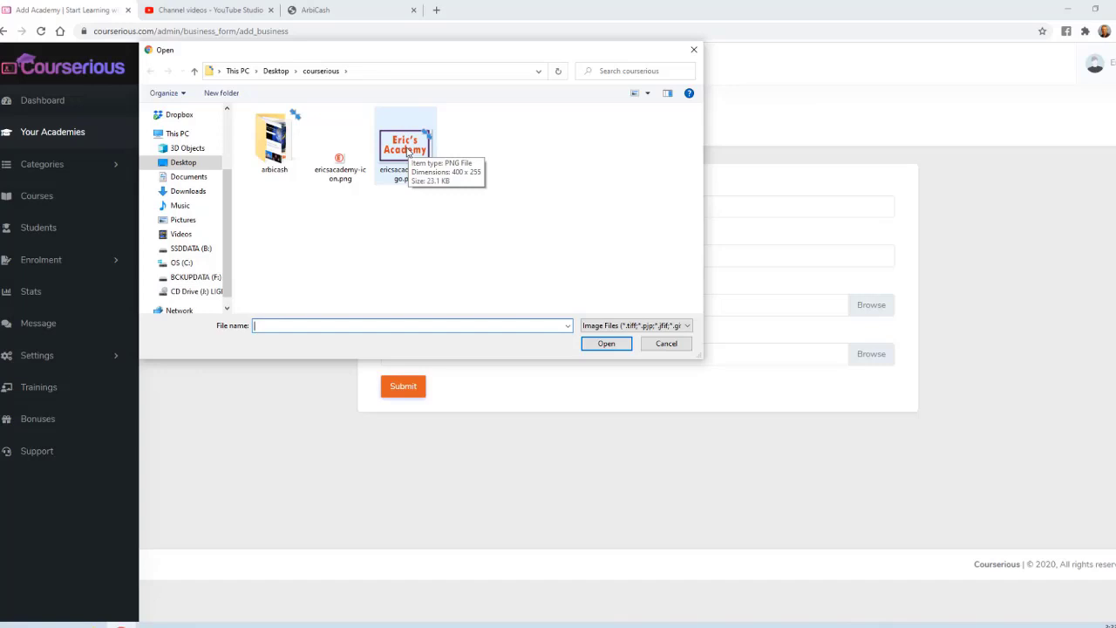
{"action": "double_click", "coordinate": [406, 150]}
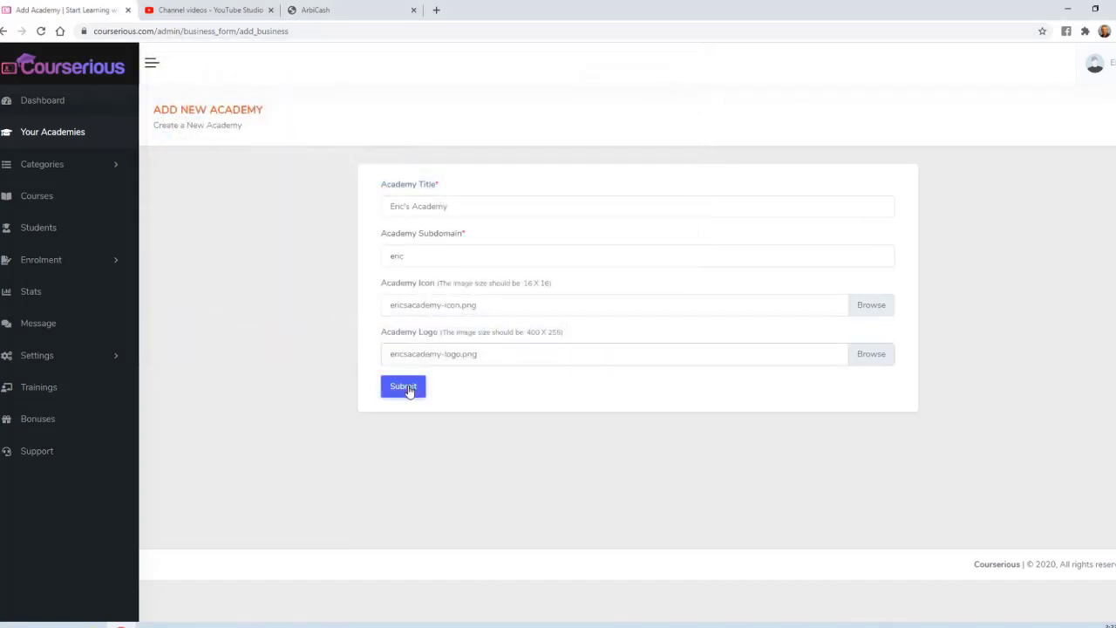
{"action": "left_click", "coordinate": [403, 386]}
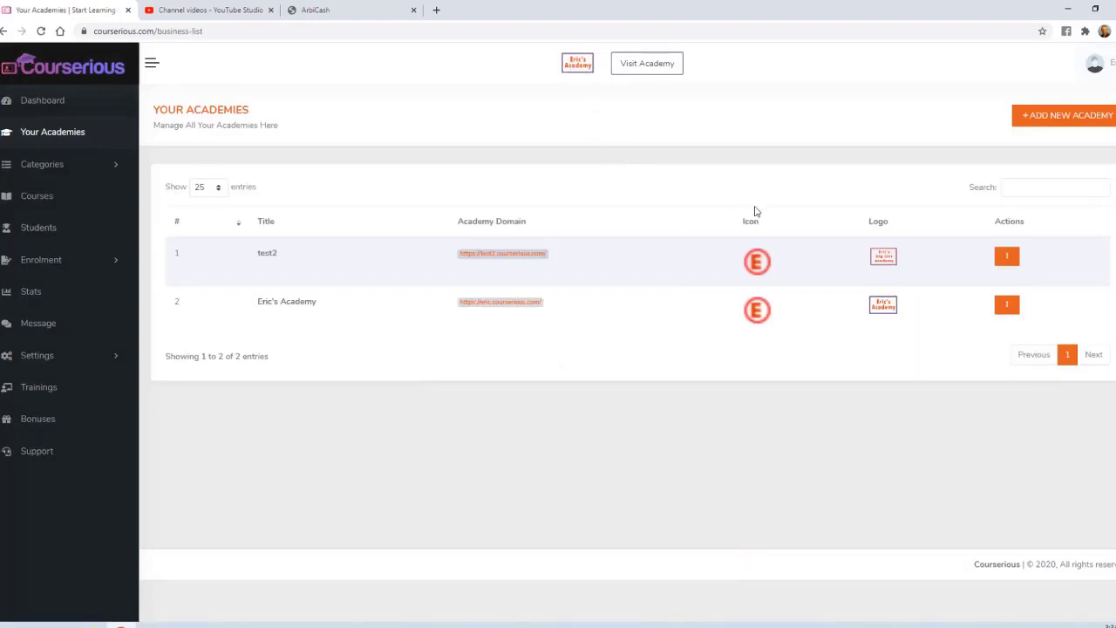
Manage Eric's Academy and bring up its categories list.
{"action": "left_click", "coordinate": [1008, 304]}
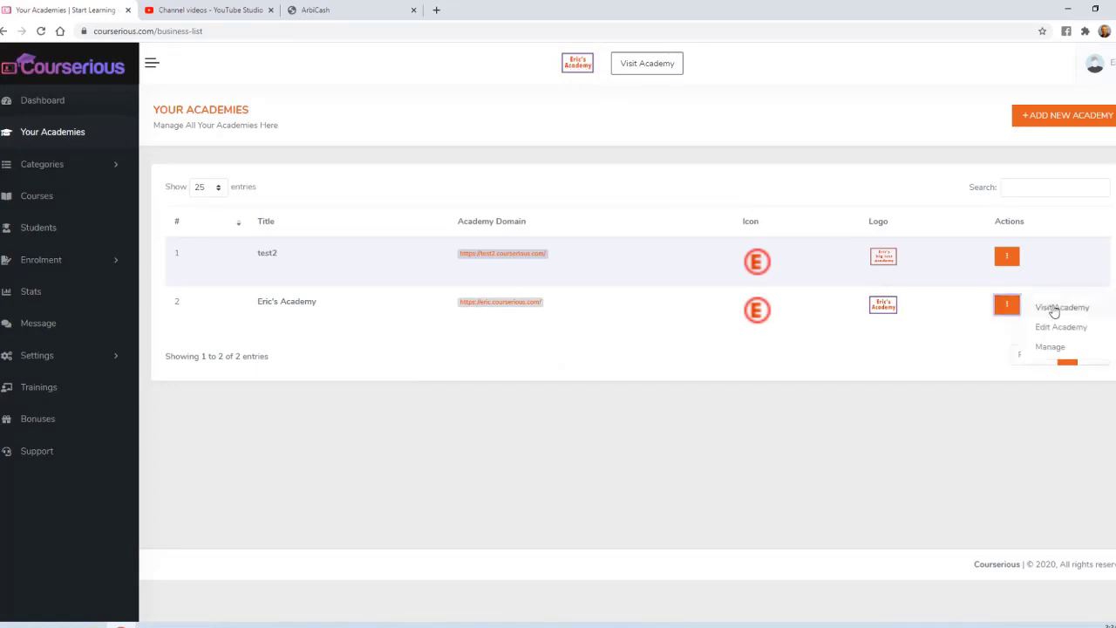
{"action": "left_click", "coordinate": [1055, 347]}
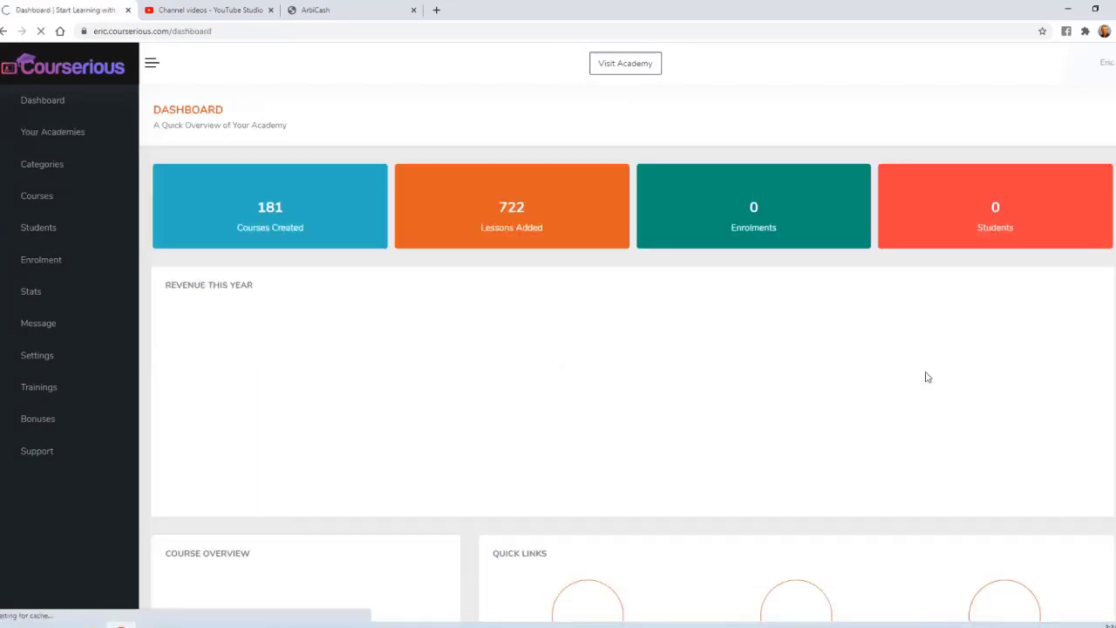
{"action": "left_click", "coordinate": [61, 166]}
{"action": "left_click", "coordinate": [58, 192]}
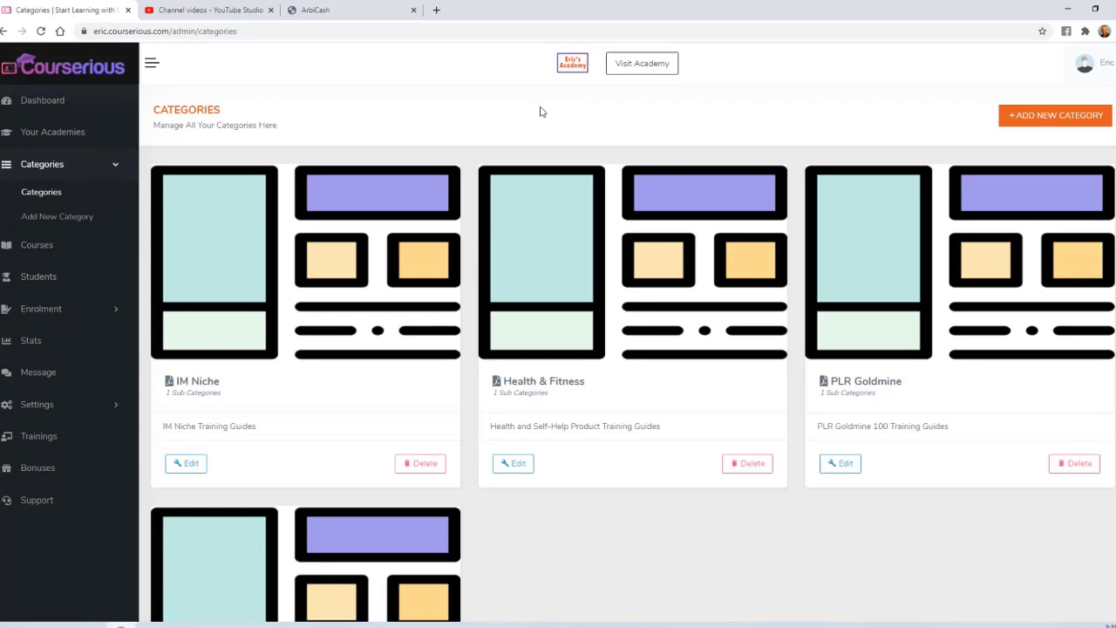
Add a new top-level category named Making Money Online.
{"action": "left_click", "coordinate": [1020, 118]}
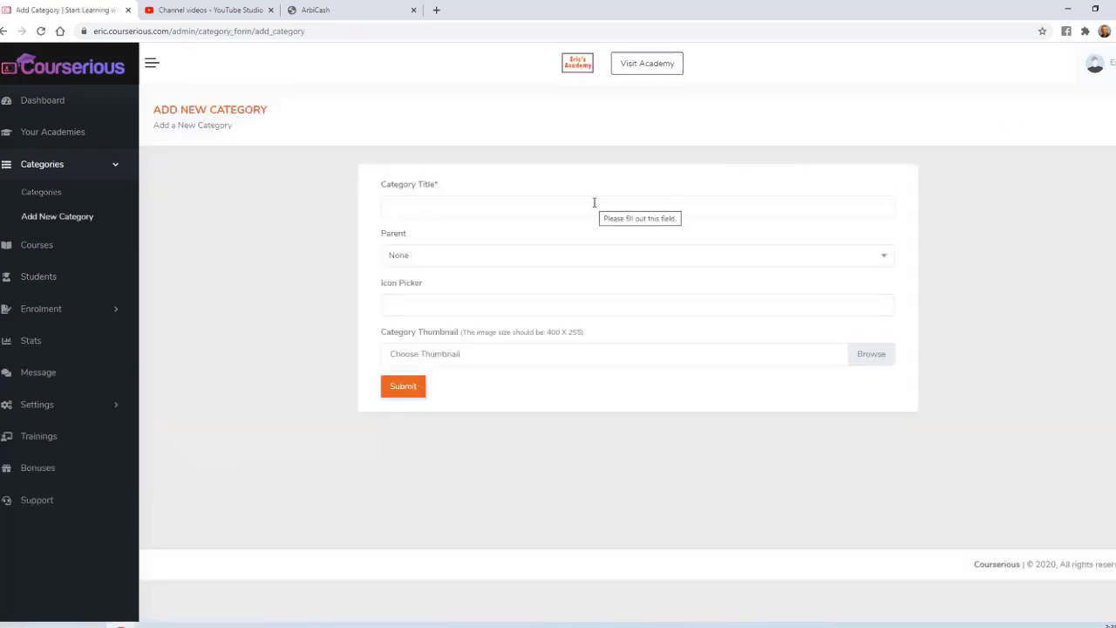
{"action": "left_click", "coordinate": [594, 203]}
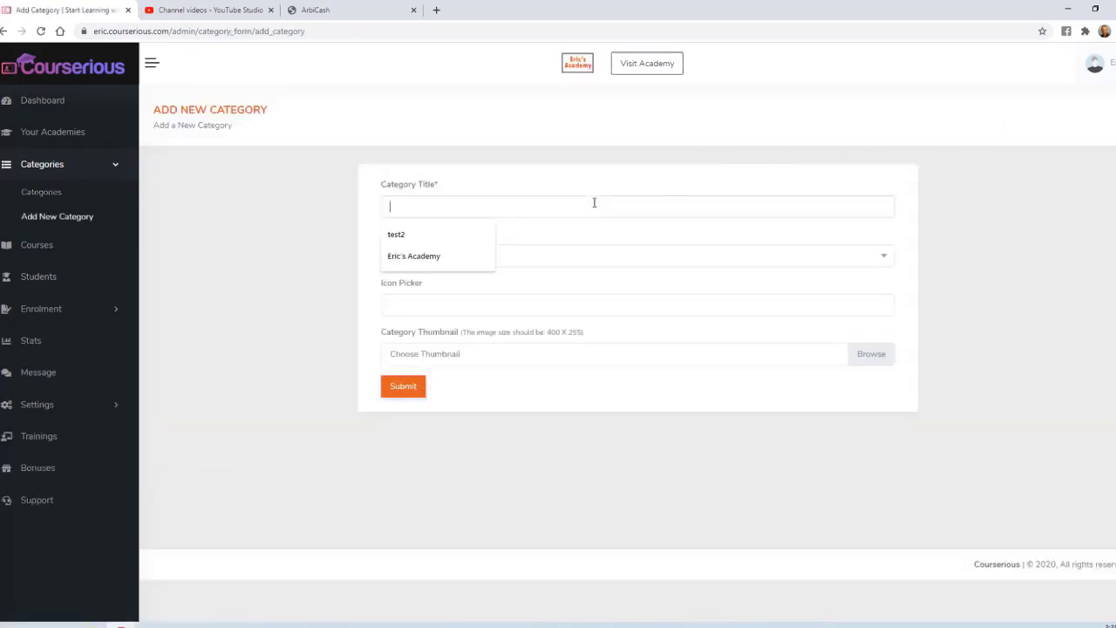
{"action": "type", "text": "Making Money Online"}
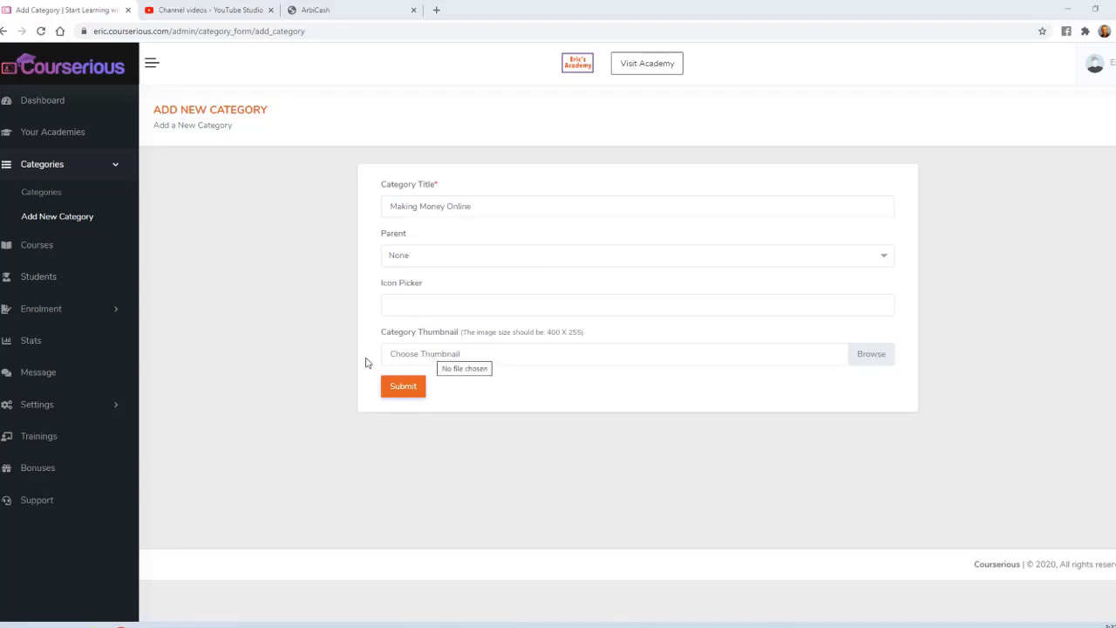
{"action": "left_click", "coordinate": [399, 394]}
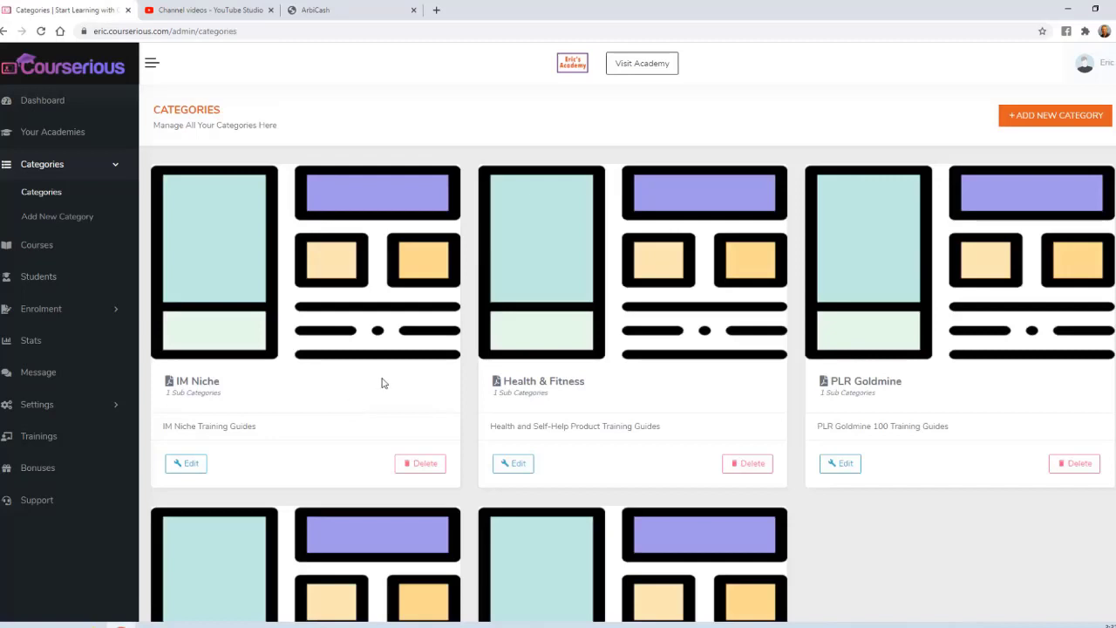
Add a Website Building category with Making Money Online as its parent.
{"action": "left_click", "coordinate": [1038, 120]}
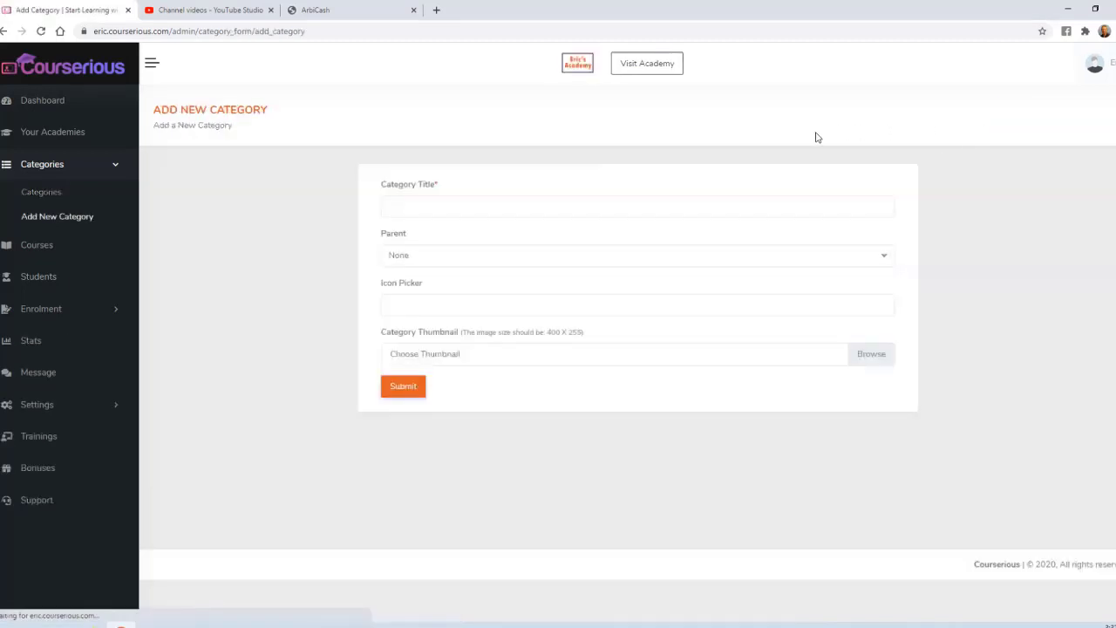
{"action": "left_click", "coordinate": [562, 182]}
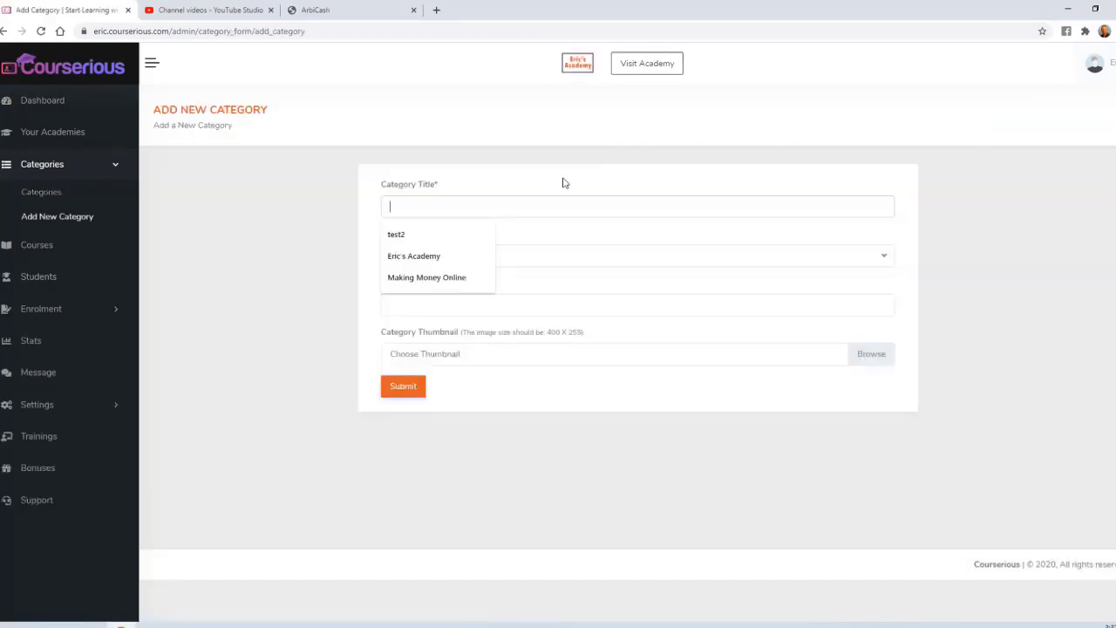
{"action": "type", "text": "Website Building"}
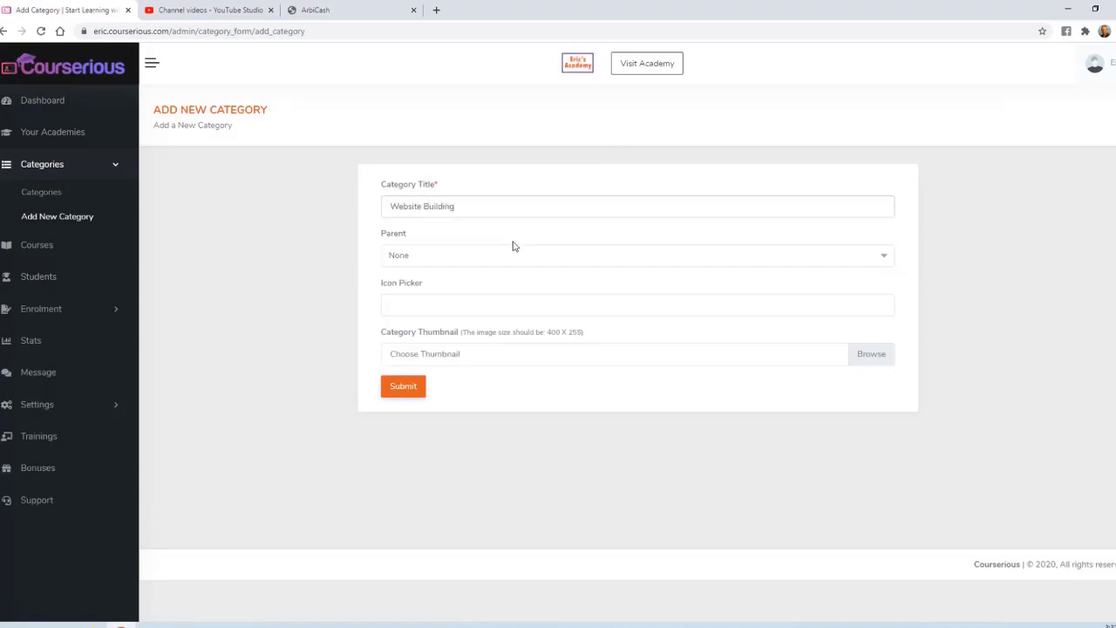
{"action": "left_click", "coordinate": [504, 257]}
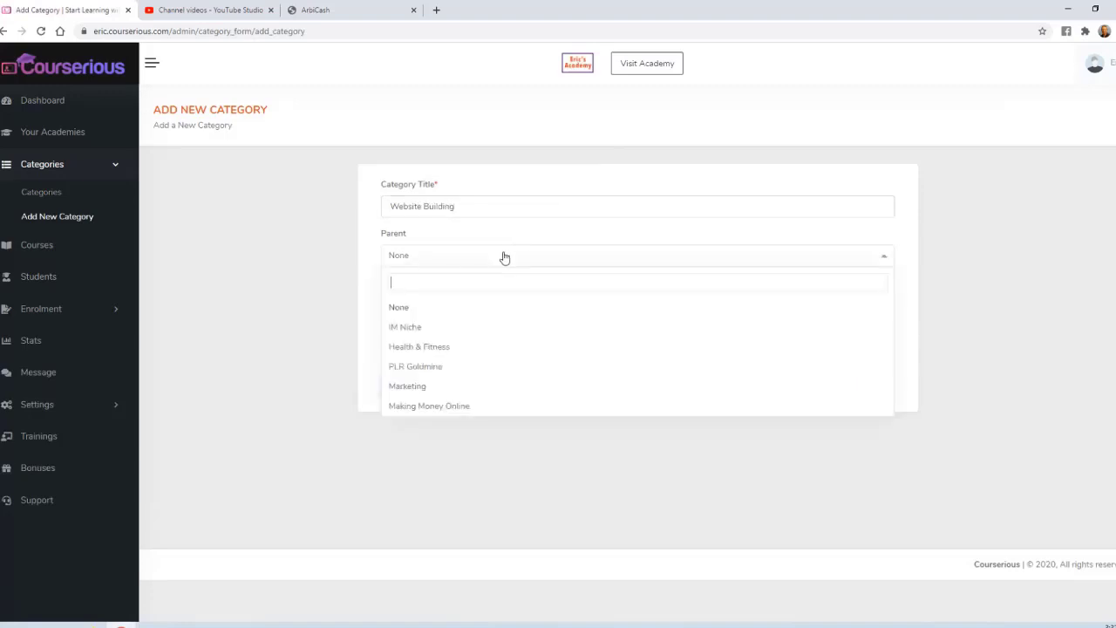
{"action": "left_click", "coordinate": [489, 407]}
{"action": "left_click", "coordinate": [410, 294]}
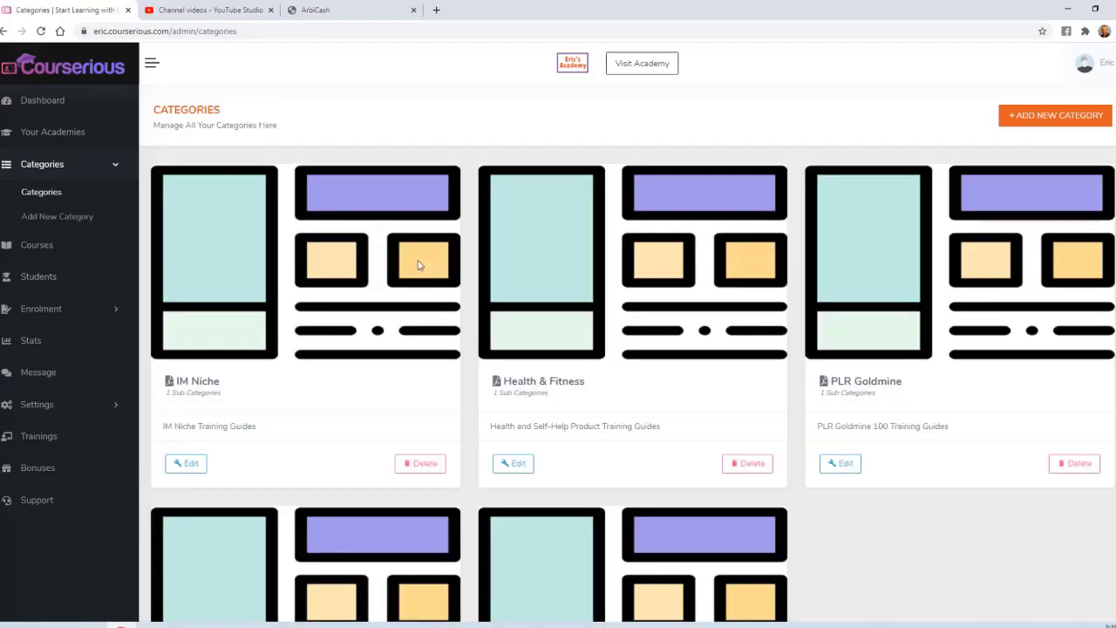
Browse the course list to its last page and review a course's public page in another tab.
{"action": "left_click", "coordinate": [35, 247]}
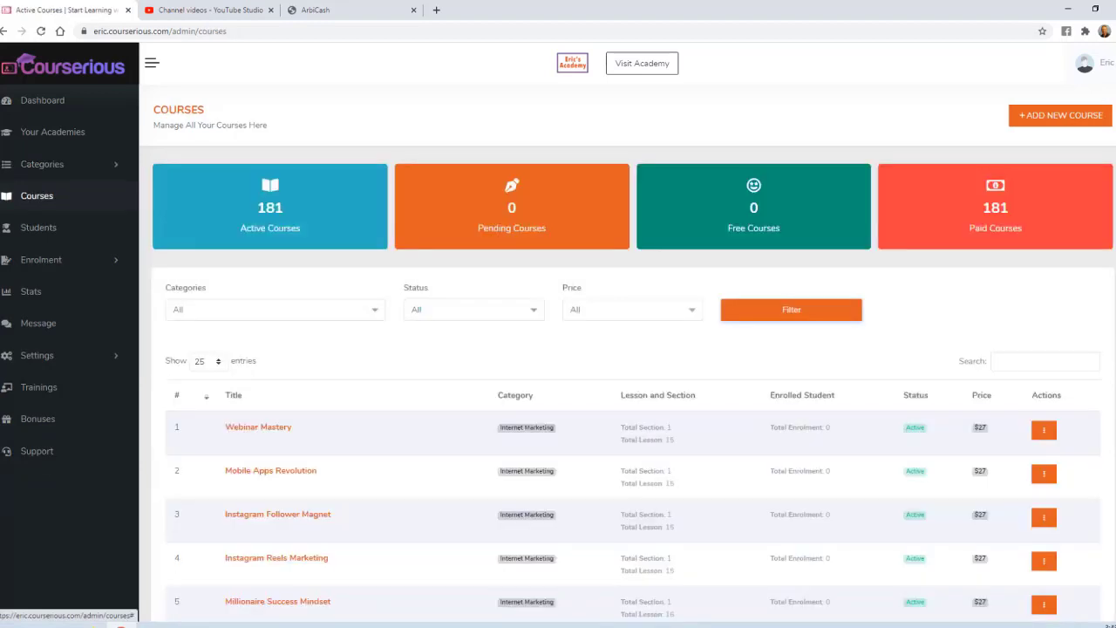
{"action": "scroll", "coordinate": [633, 349], "scroll_direction": "down", "scroll_amount": 11}
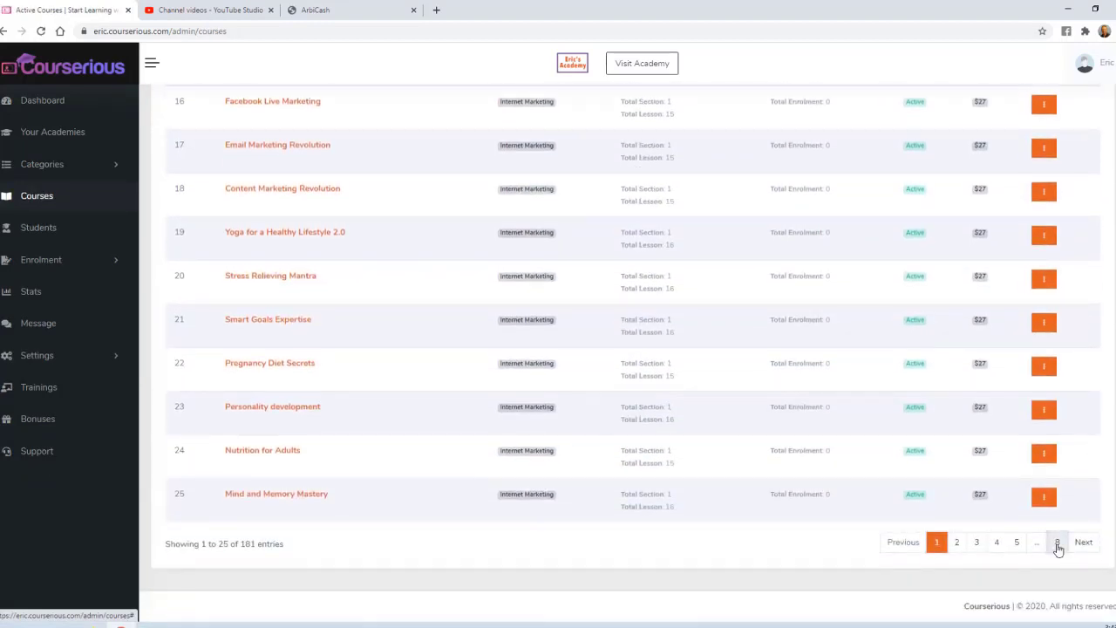
{"action": "left_click", "coordinate": [1057, 544]}
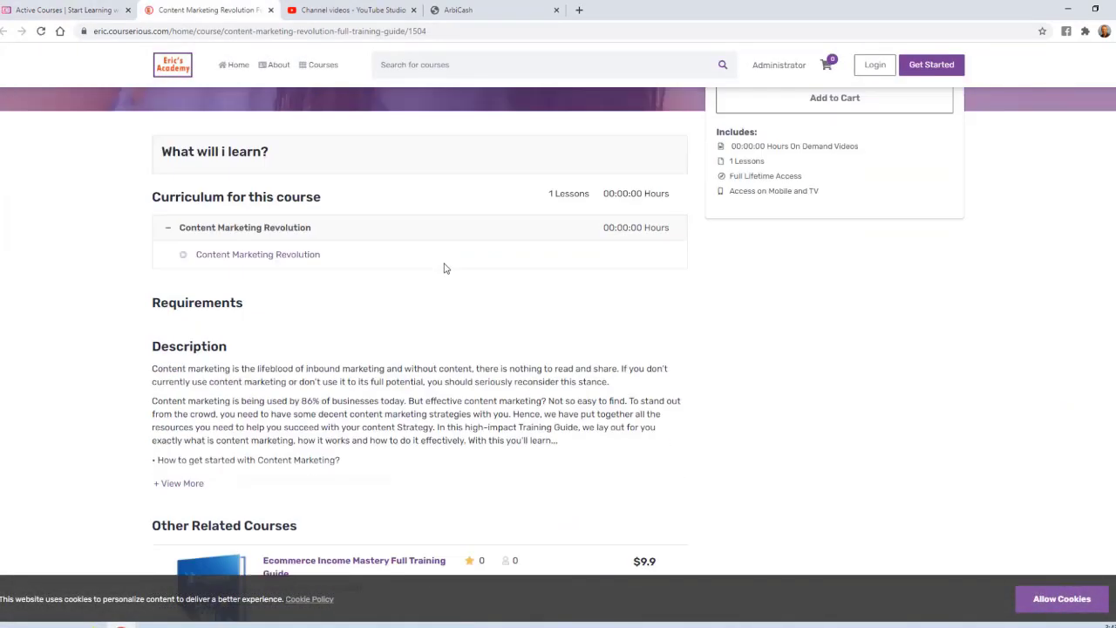
{"action": "scroll", "coordinate": [444, 269], "scroll_direction": "down", "scroll_amount": 1}
{"action": "scroll", "coordinate": [431, 282], "scroll_direction": "up", "scroll_amount": 3}
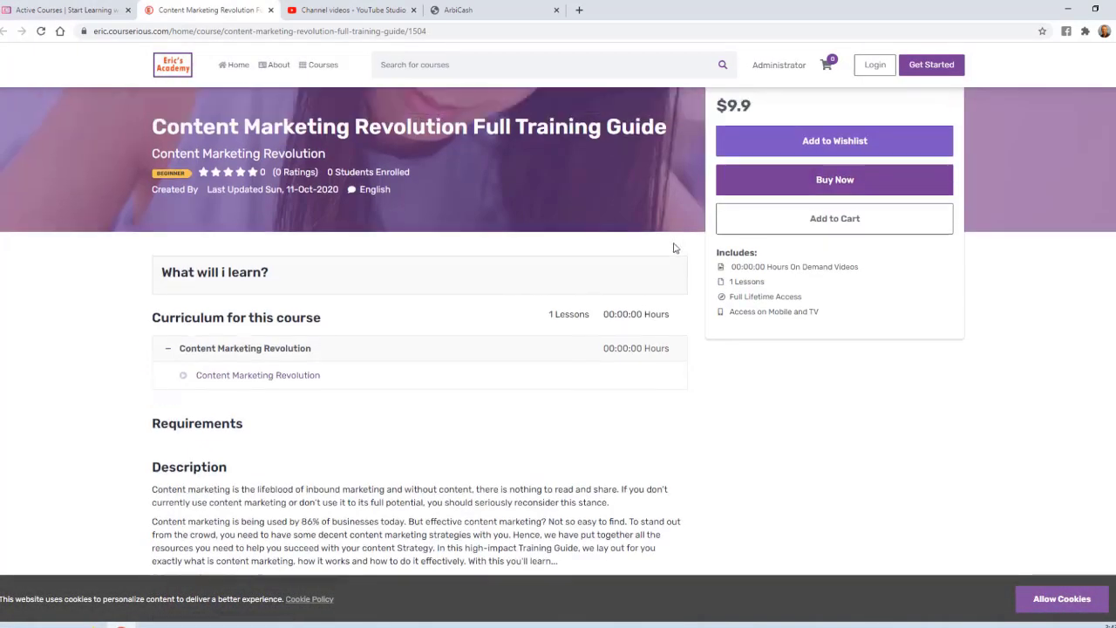
{"action": "scroll", "coordinate": [506, 384], "scroll_direction": "down", "scroll_amount": 2}
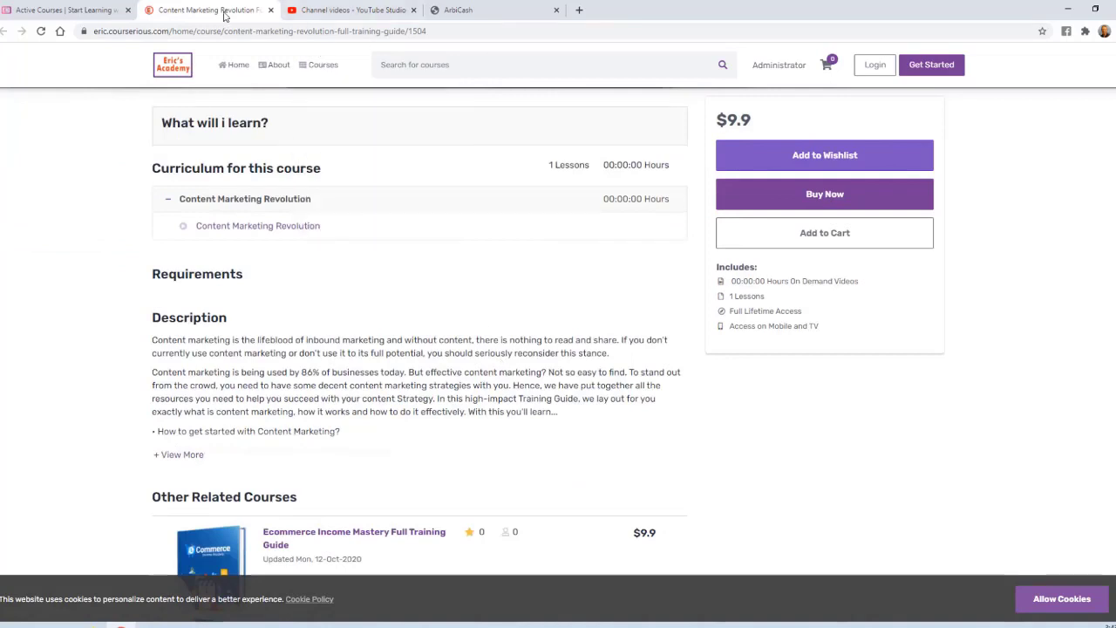
{"action": "key", "text": "ctrl+shift+Tab"}
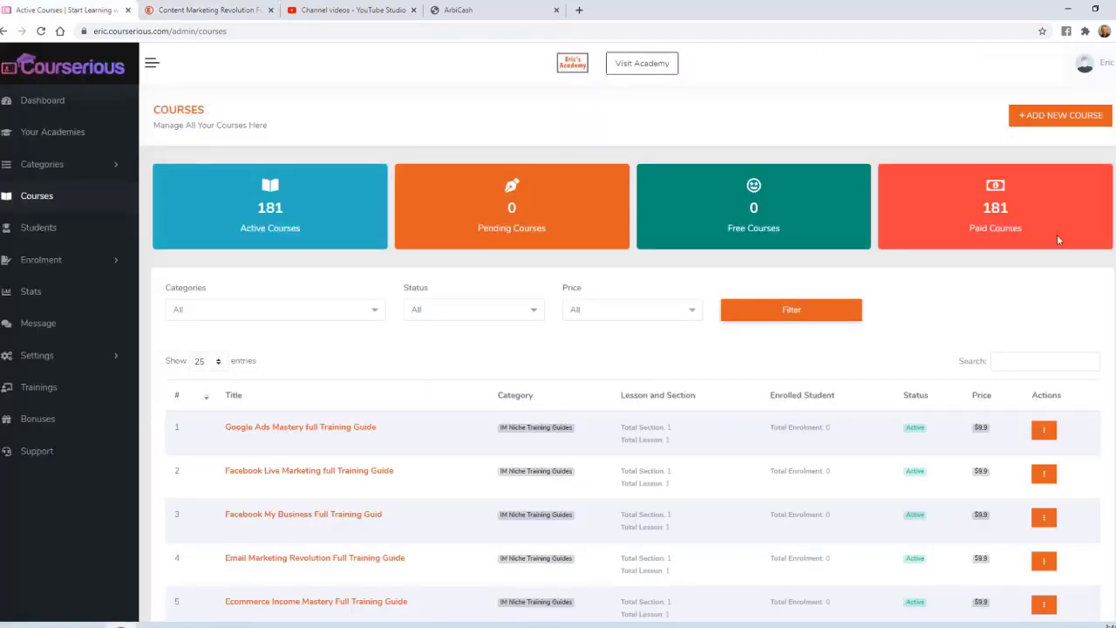
Start a new course titled The ArbiCash Course.
{"action": "left_click", "coordinate": [1059, 119]}
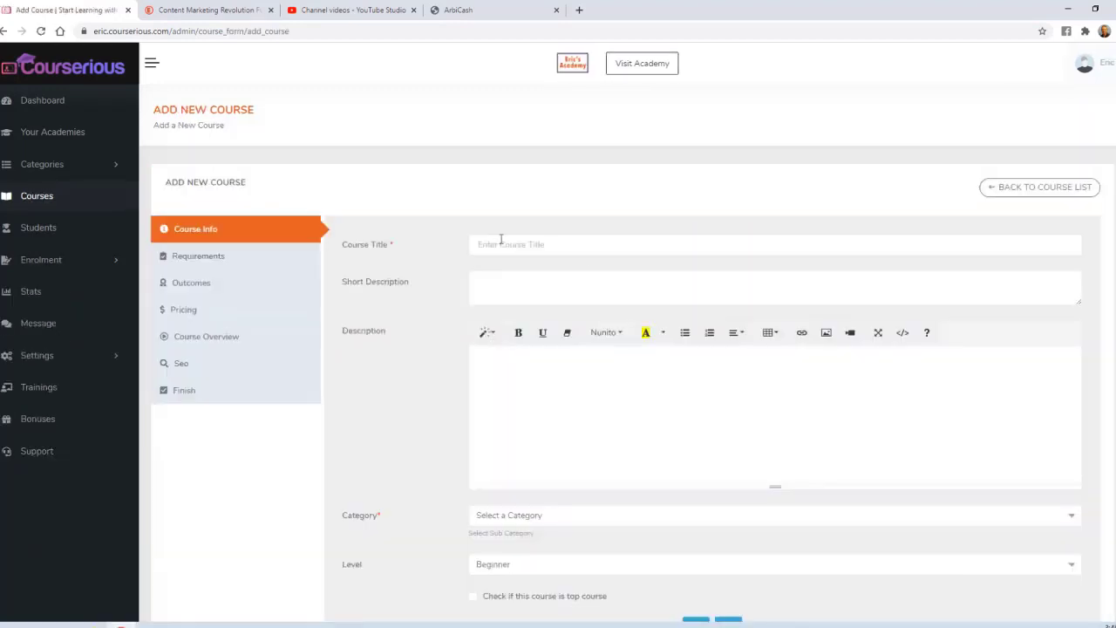
{"action": "left_click", "coordinate": [502, 242]}
{"action": "left_click", "coordinate": [501, 295]}
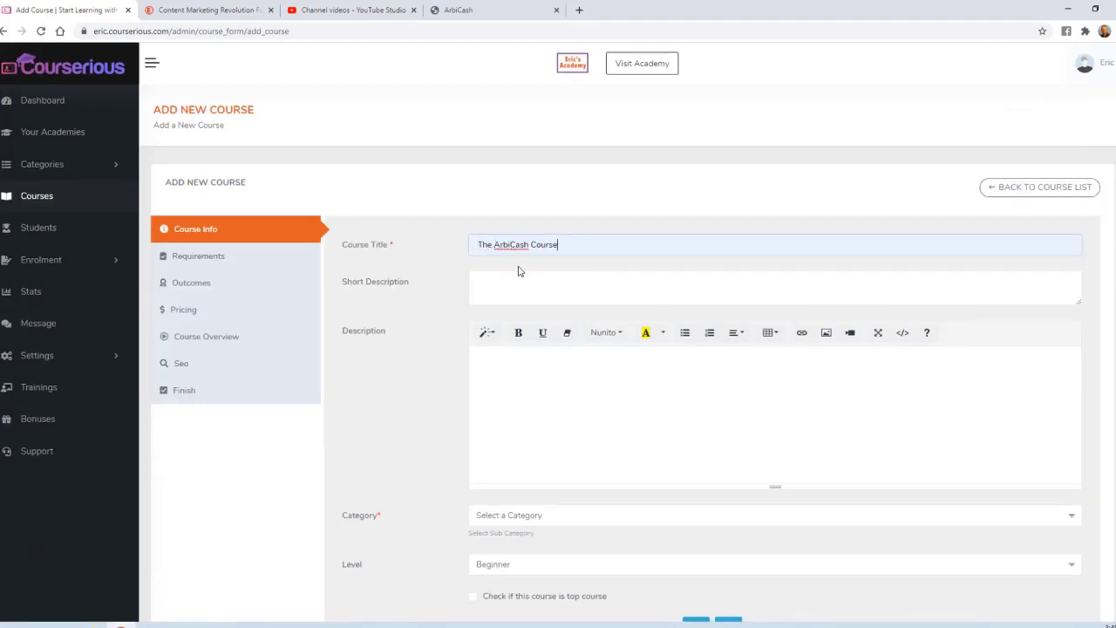
{"action": "left_click", "coordinate": [478, 244]}
Paste the short description about scaling to $28,000 monthly profit, capitalising its first letter.
{"action": "left_click", "coordinate": [494, 281]}
{"action": "type", "text": "this is a very comprehensive course teaching the exact system that I used to scale this business to $28,000 a month of profit in just 4 months."}
{"action": "key", "text": "BackSpace"}
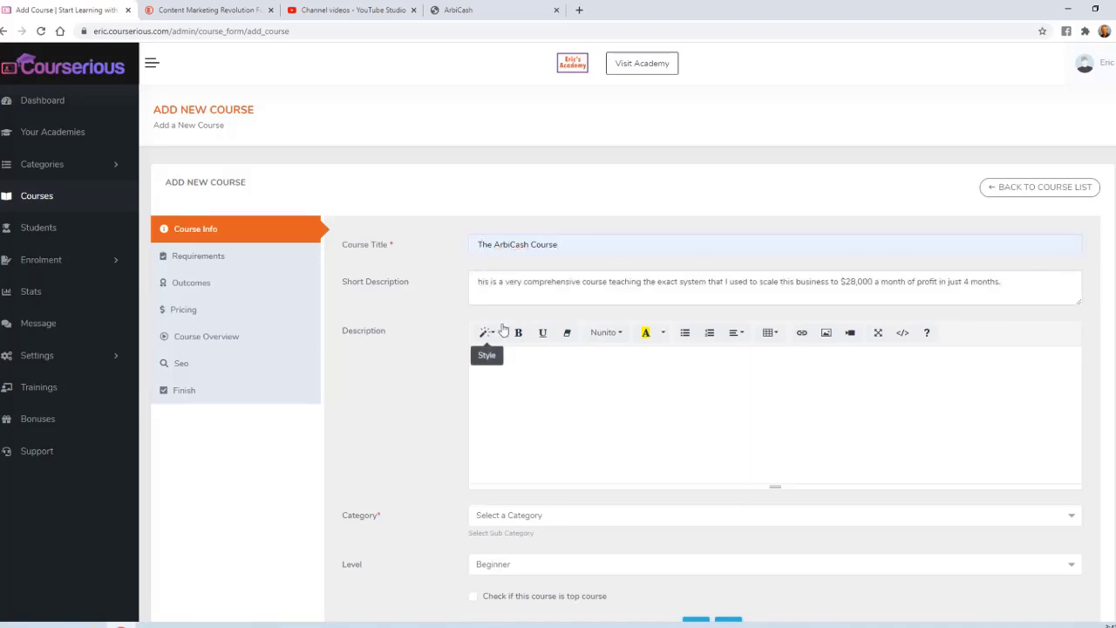
{"action": "type", "text": "T"}
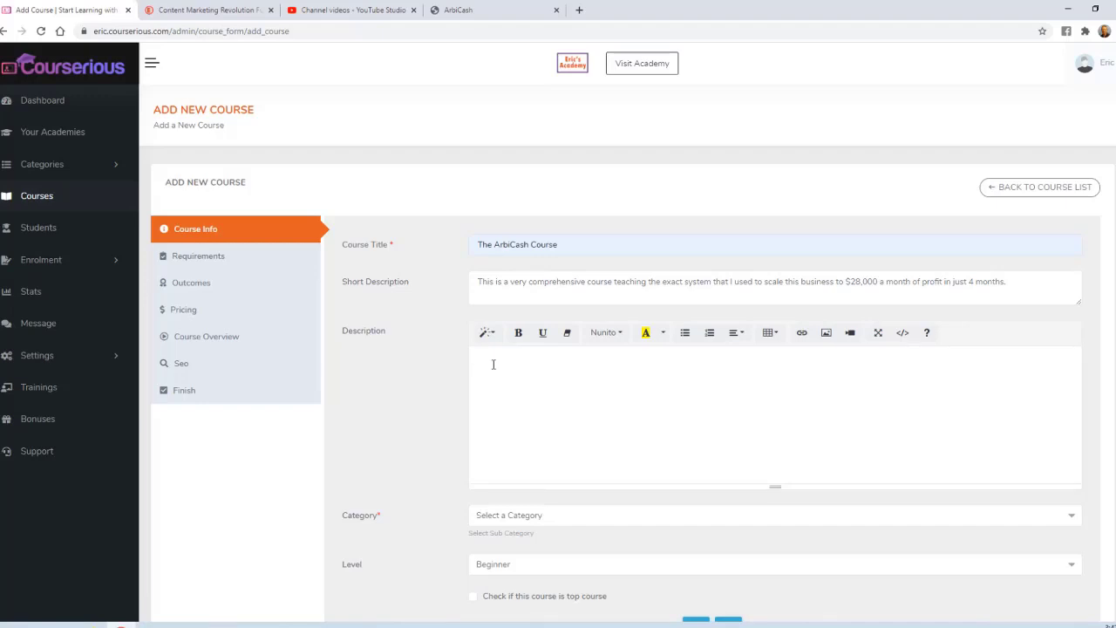
Copy the ArbiCash sales letter's opening paragraphs into the course Description.
{"action": "left_click", "coordinate": [453, 11]}
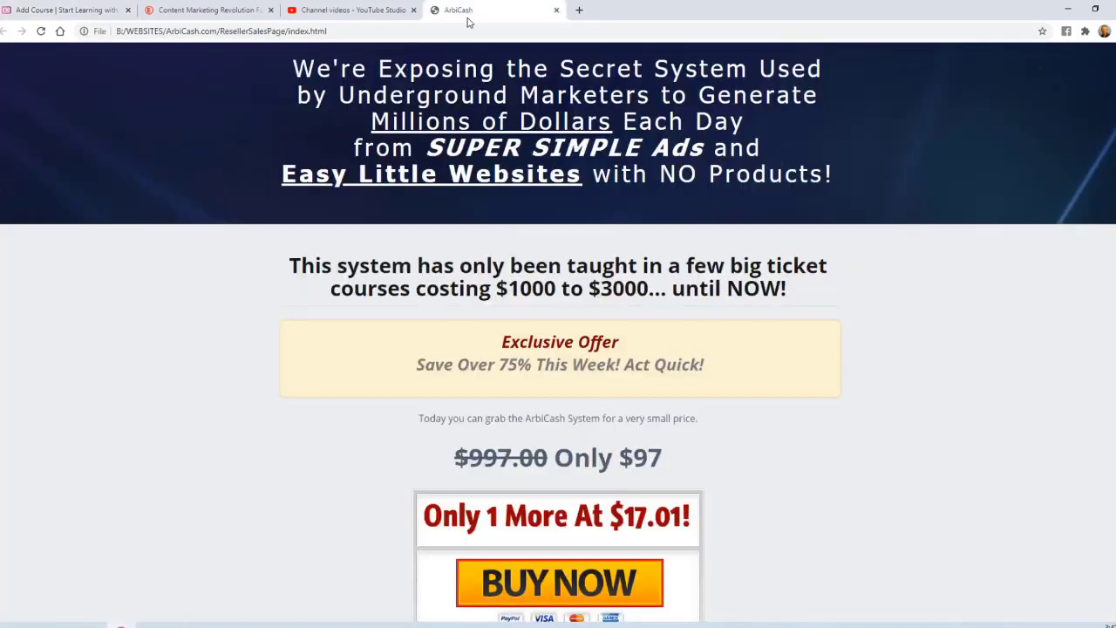
{"action": "scroll", "coordinate": [362, 211], "scroll_direction": "down", "scroll_amount": 7}
{"action": "scroll", "coordinate": [363, 211], "scroll_direction": "down", "scroll_amount": 4}
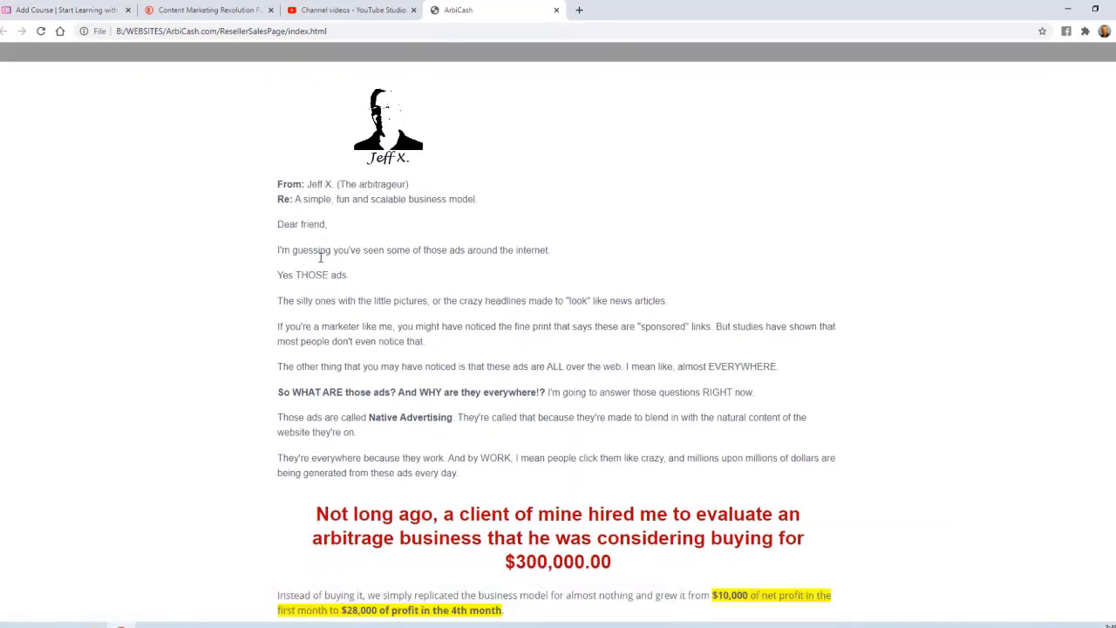
{"action": "left_click_drag", "start_coordinate": [279, 228], "coordinate": [487, 454]}
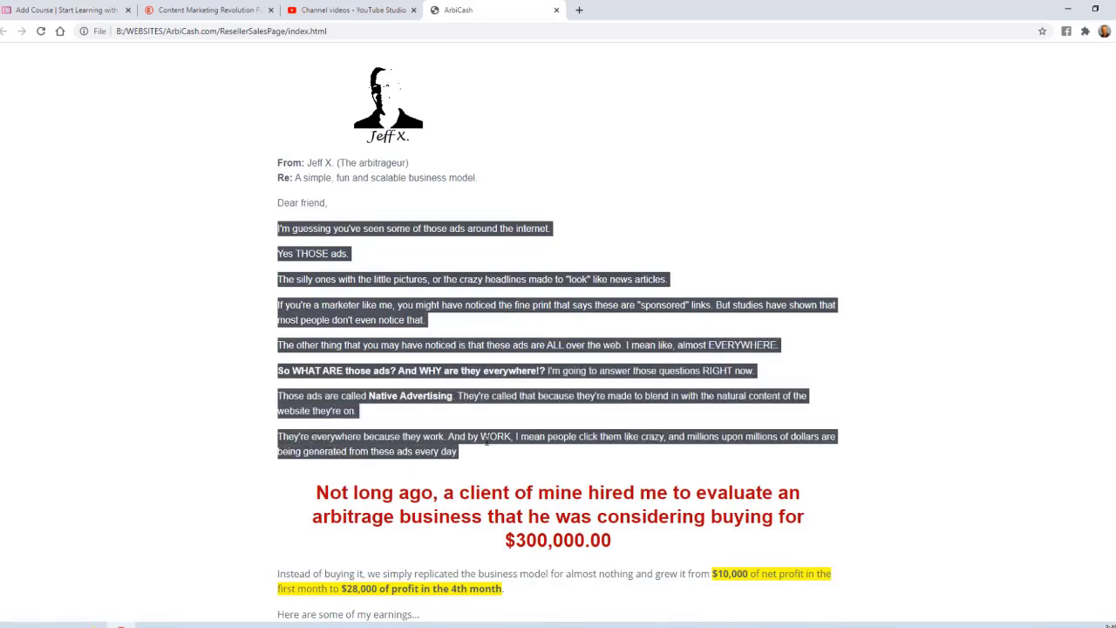
{"action": "left_click", "coordinate": [77, 12]}
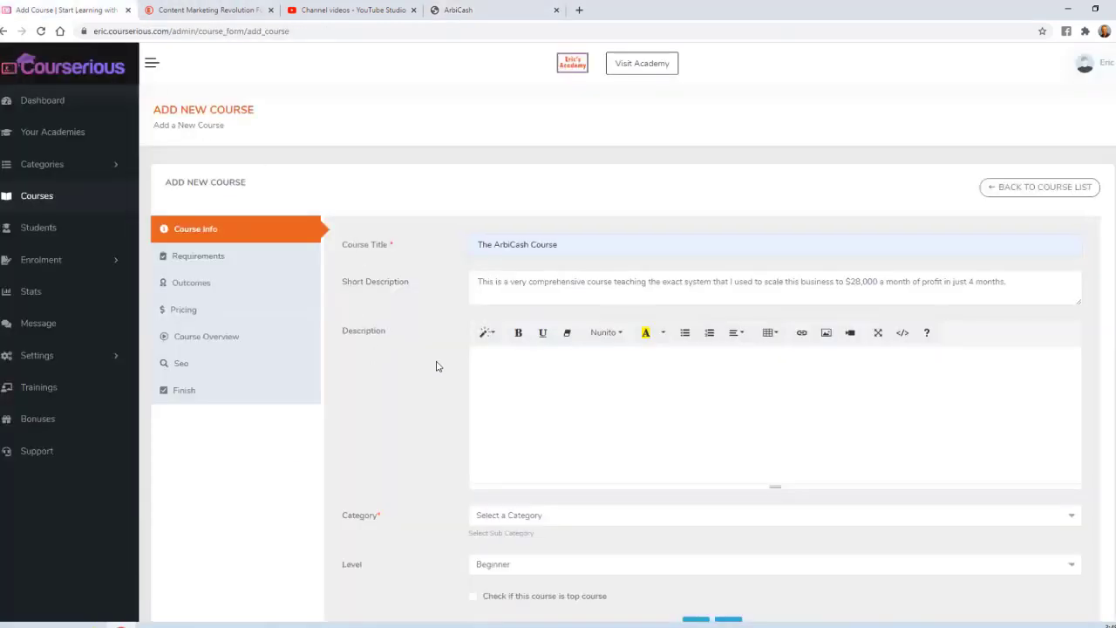
{"action": "key", "text": "ctrl+v"}
{"action": "key", "text": "Return"}
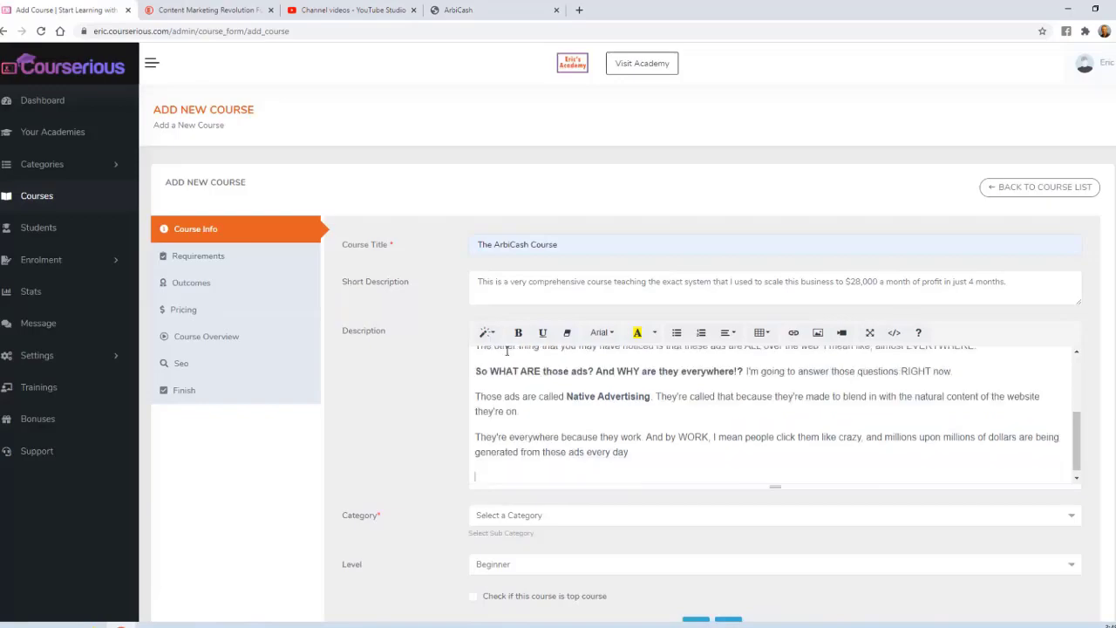
Select the sales page's heading and feature checklist for copying.
{"action": "left_click", "coordinate": [453, 11]}
{"action": "scroll", "coordinate": [540, 169], "scroll_direction": "down", "scroll_amount": 20}
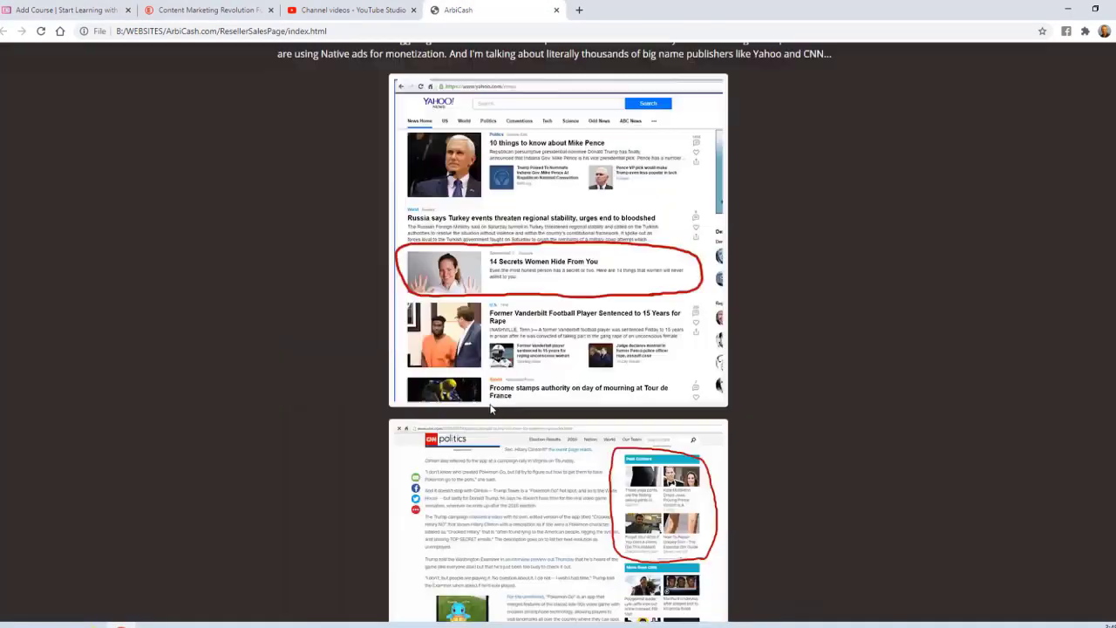
{"action": "scroll", "coordinate": [379, 449], "scroll_direction": "down", "scroll_amount": 20}
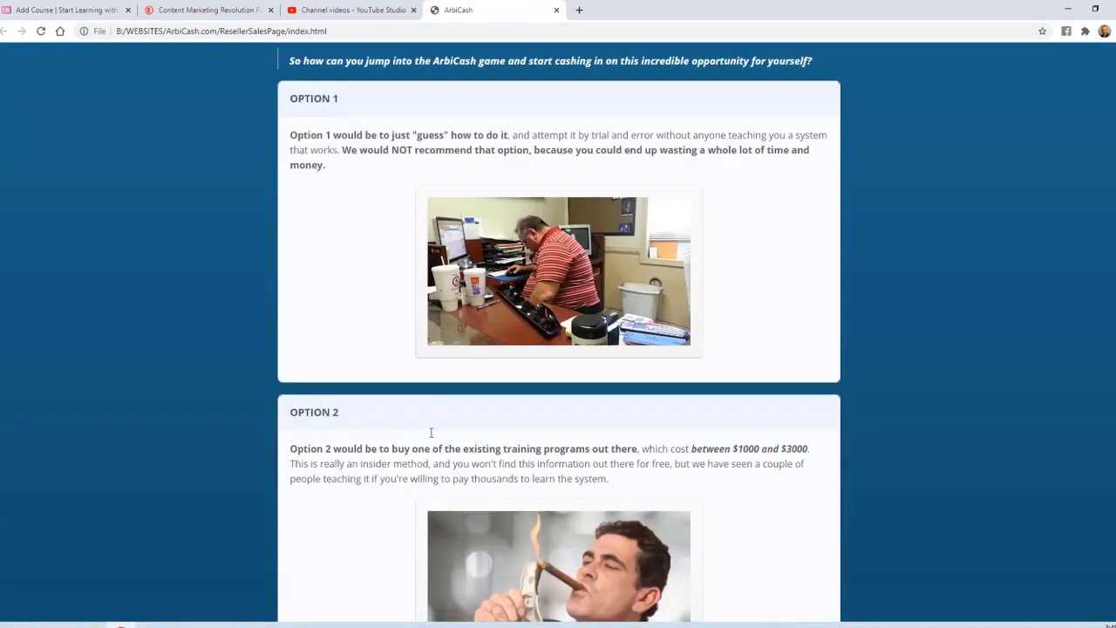
{"action": "scroll", "coordinate": [379, 452], "scroll_direction": "down", "scroll_amount": 10}
{"action": "scroll", "coordinate": [364, 419], "scroll_direction": "up", "scroll_amount": 6}
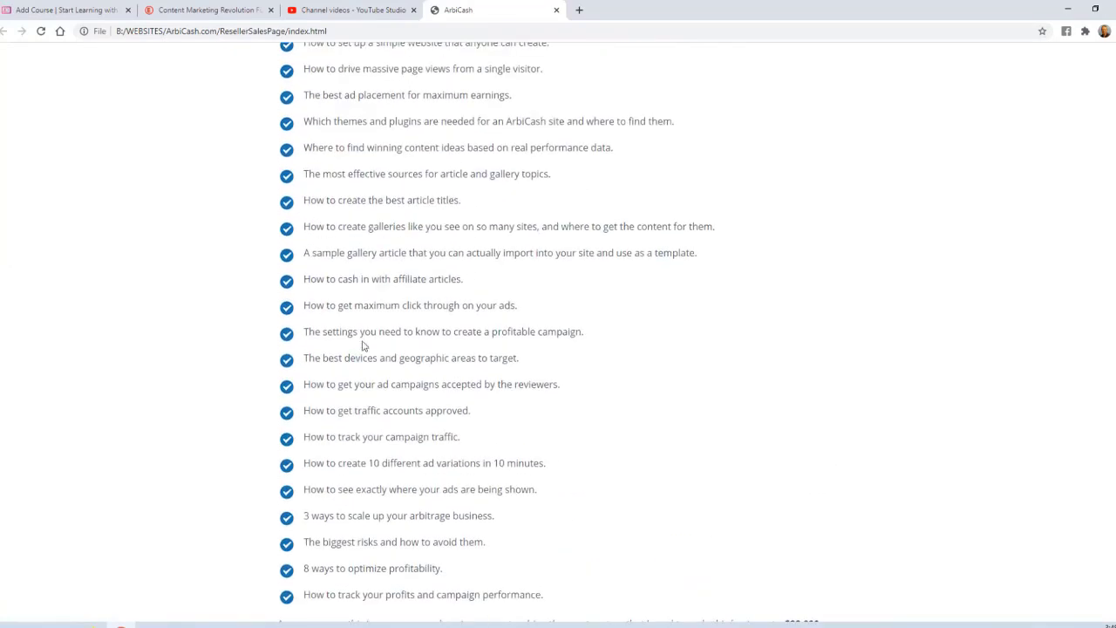
{"action": "left_click_drag", "start_coordinate": [280, 107], "coordinate": [556, 407]}
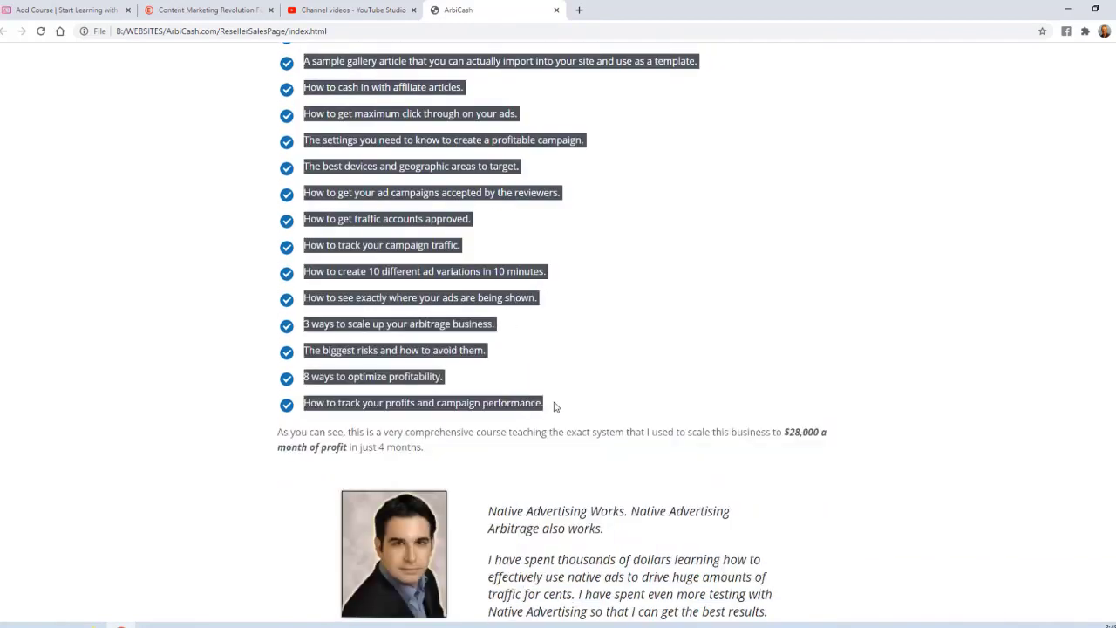
Paste the feature checklist at the end of the course description.
{"action": "left_click", "coordinate": [96, 10]}
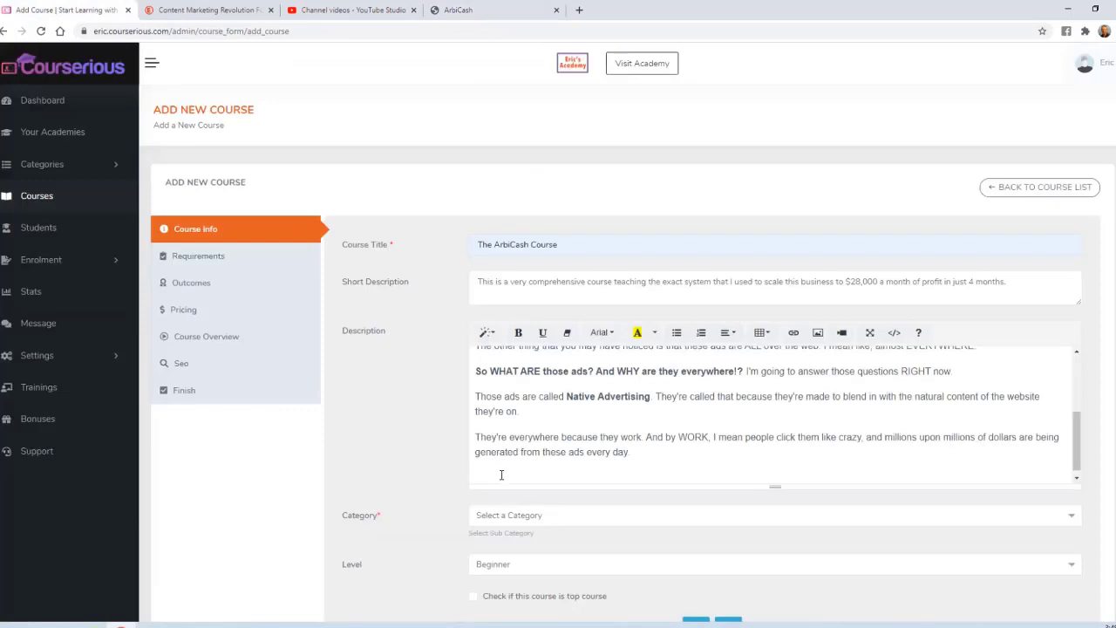
{"action": "key", "text": "ctrl+v"}
{"action": "scroll", "coordinate": [592, 419], "scroll_direction": "down", "scroll_amount": 3}
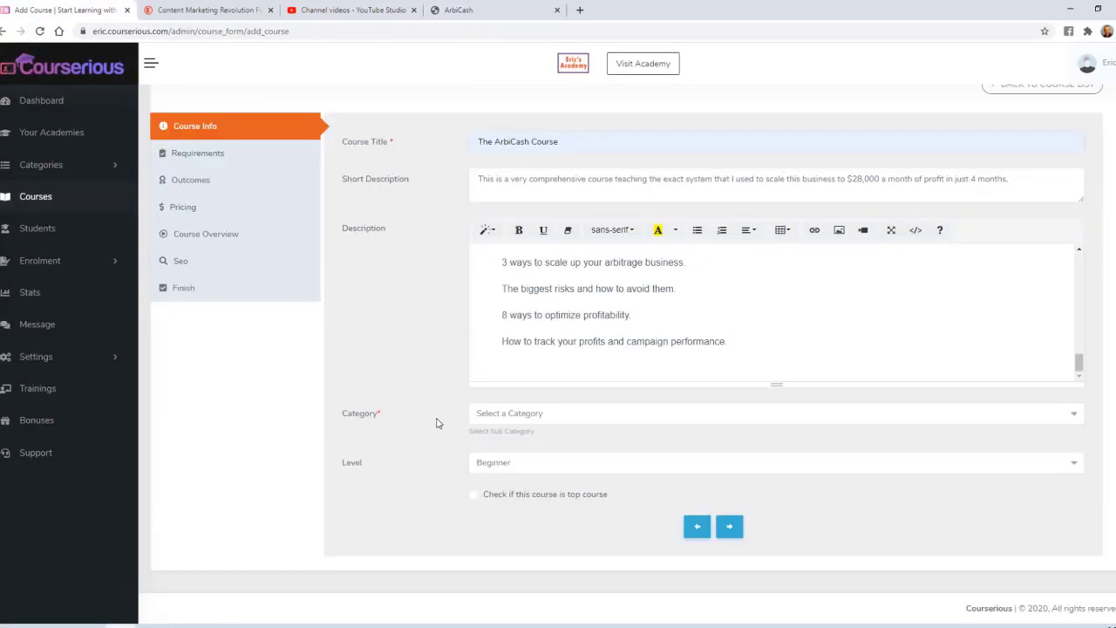
Set the course category to Website Building and continue to the Requirements step.
{"action": "left_click", "coordinate": [514, 417]}
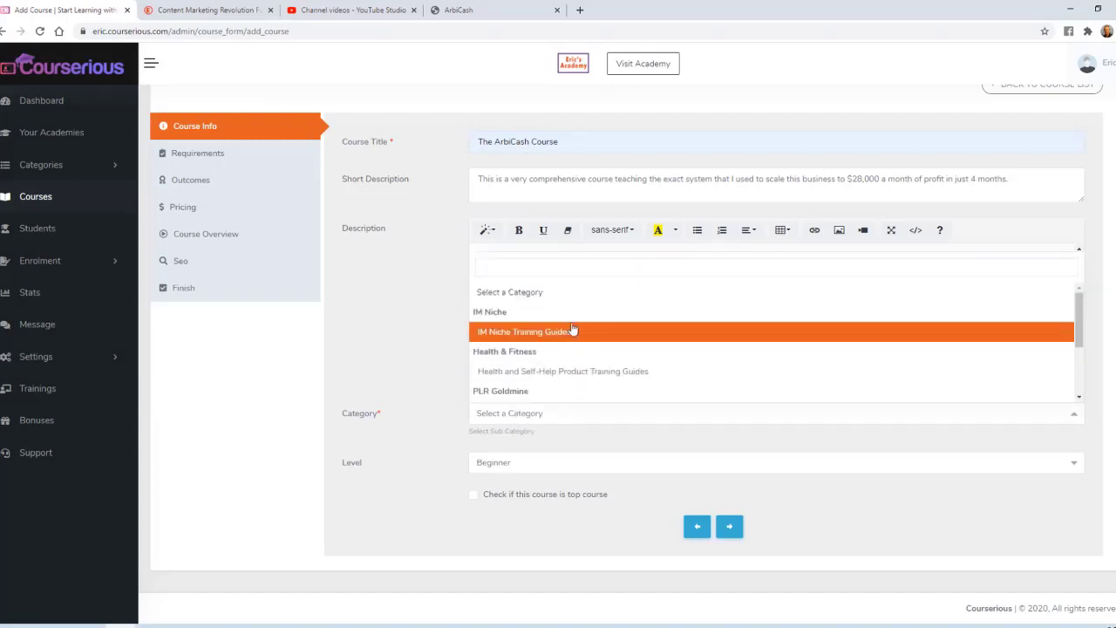
{"action": "scroll", "coordinate": [566, 336], "scroll_direction": "down", "scroll_amount": 3}
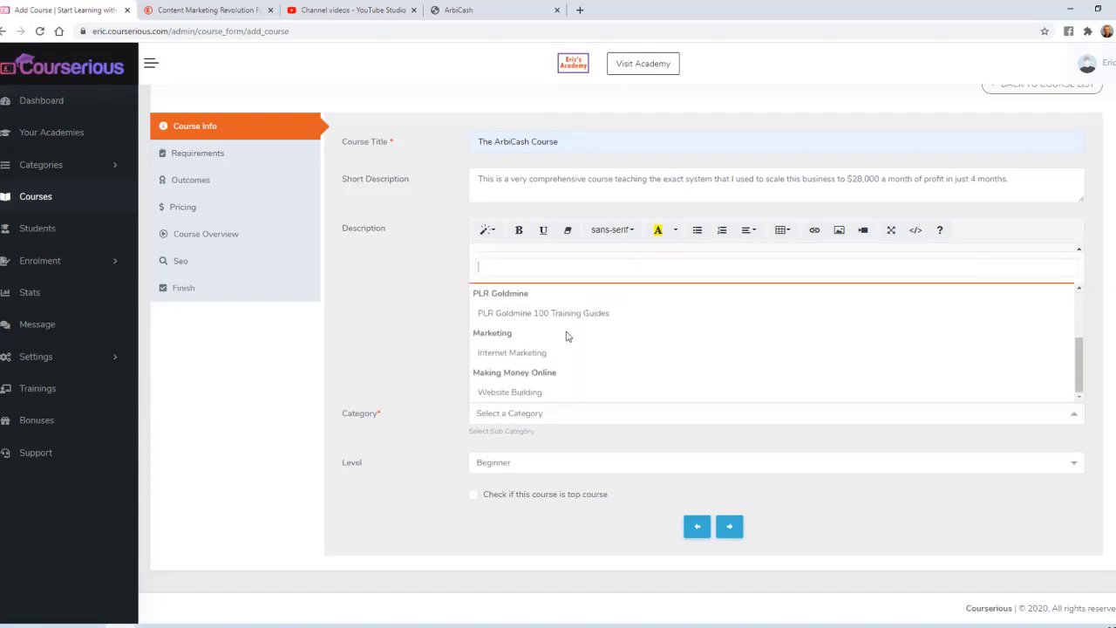
{"action": "left_click", "coordinate": [519, 394]}
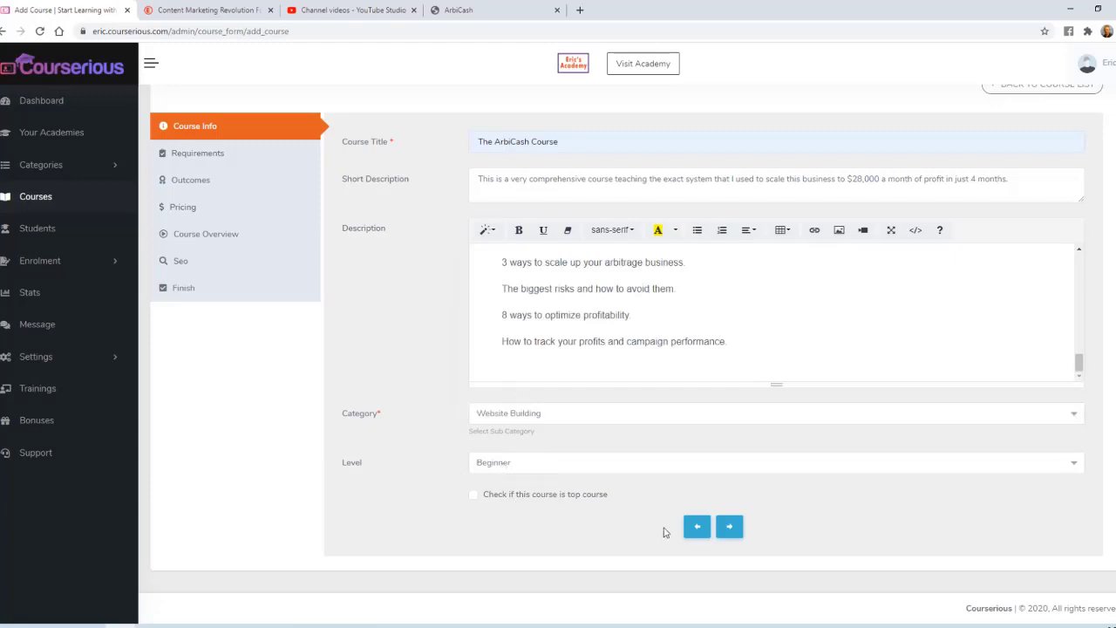
{"action": "left_click", "coordinate": [729, 527]}
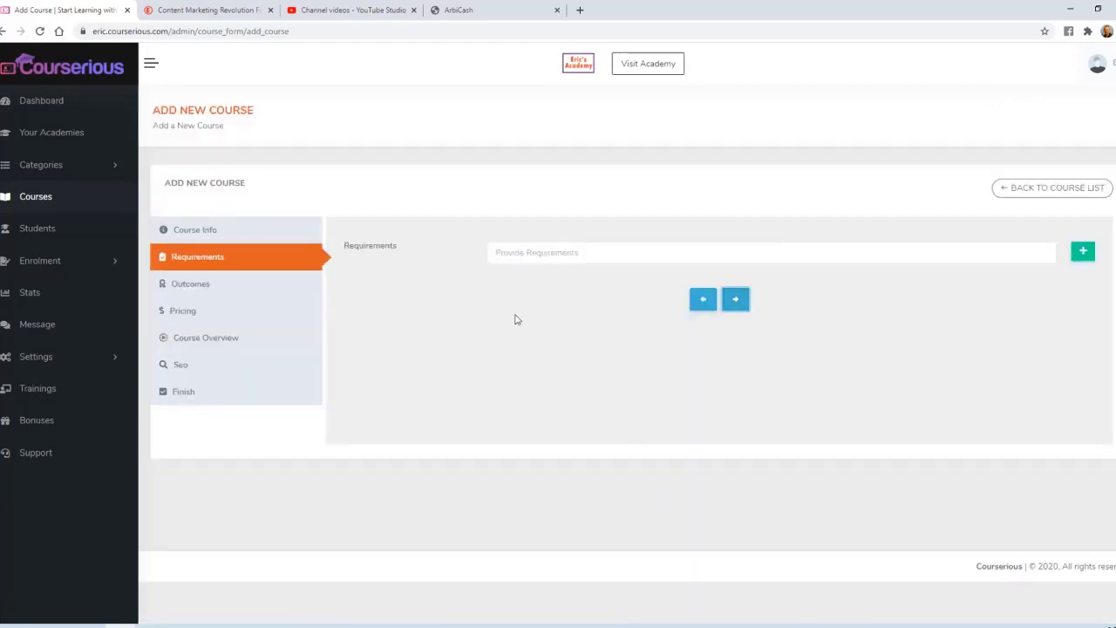
Enter requirements 'Internet connection' and 'A desire to make money', then continue to Outcomes.
{"action": "left_click", "coordinate": [511, 252]}
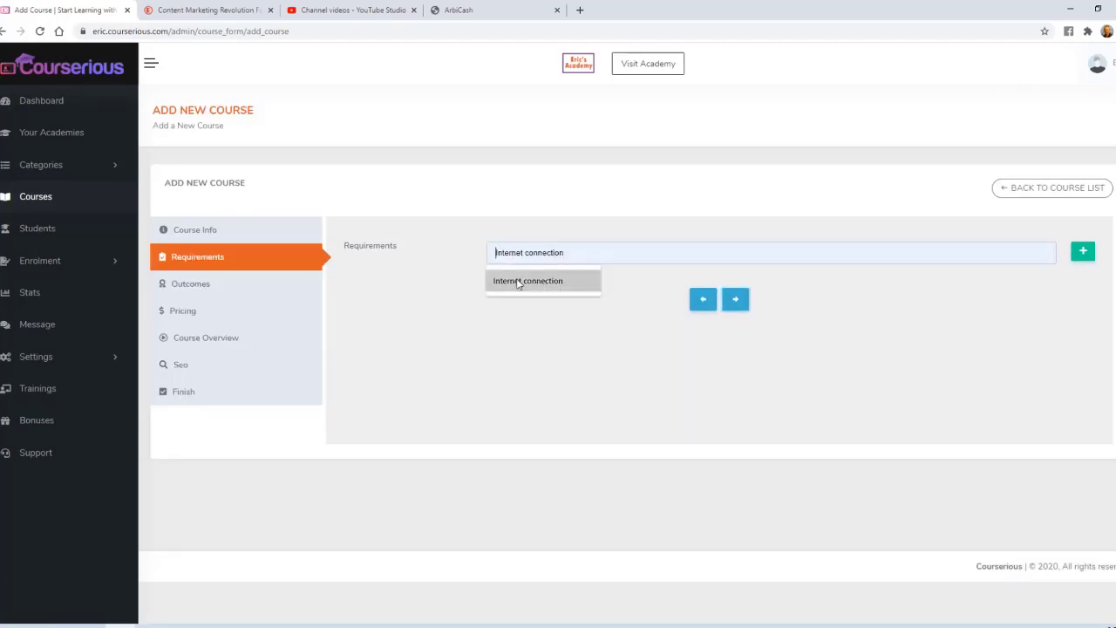
{"action": "left_click", "coordinate": [518, 282]}
{"action": "left_click", "coordinate": [1090, 252]}
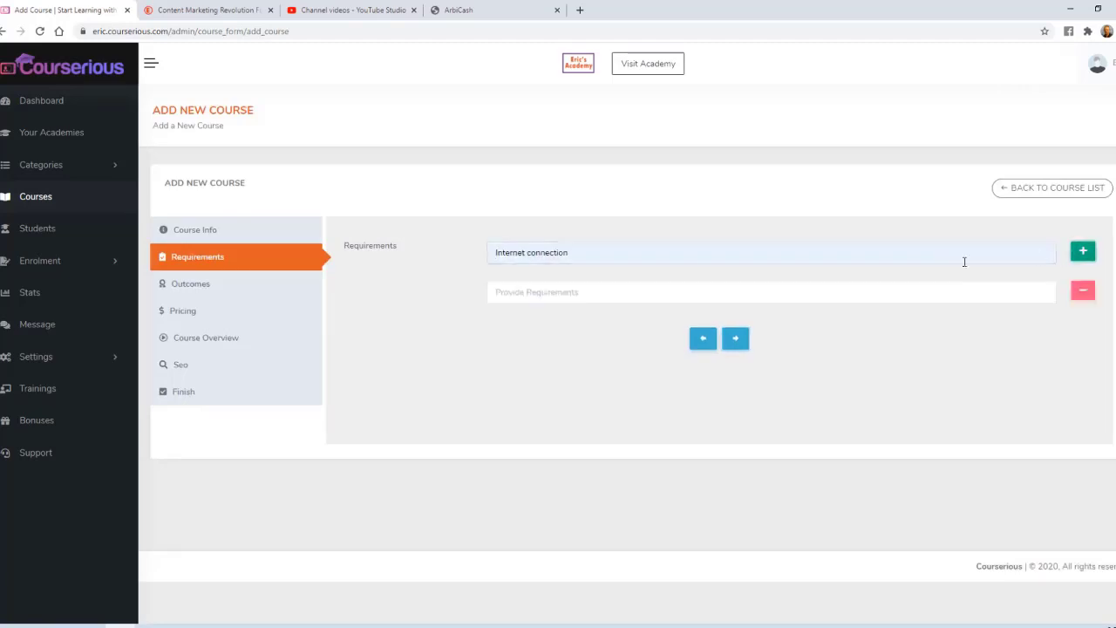
{"action": "left_click", "coordinate": [627, 288]}
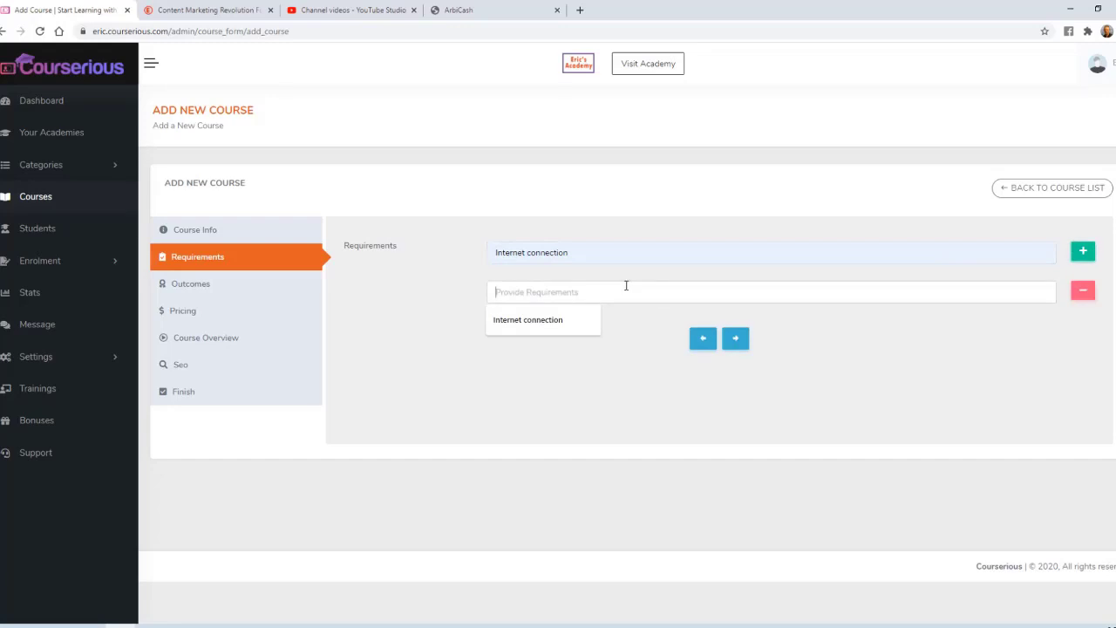
{"action": "type", "text": "A desire to make money online"}
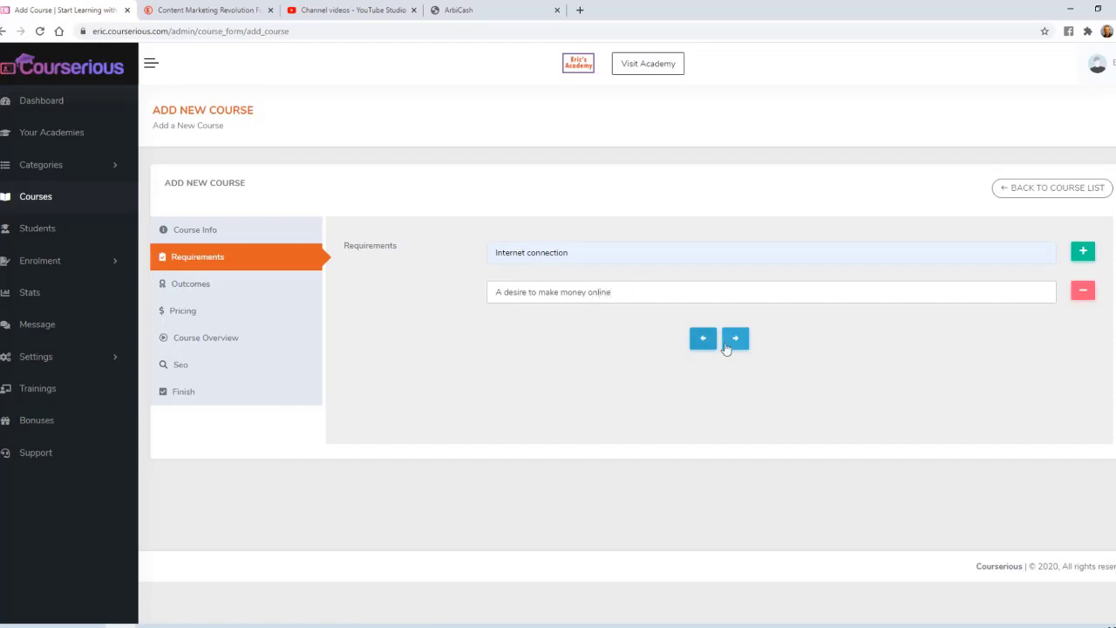
{"action": "left_click", "coordinate": [735, 338]}
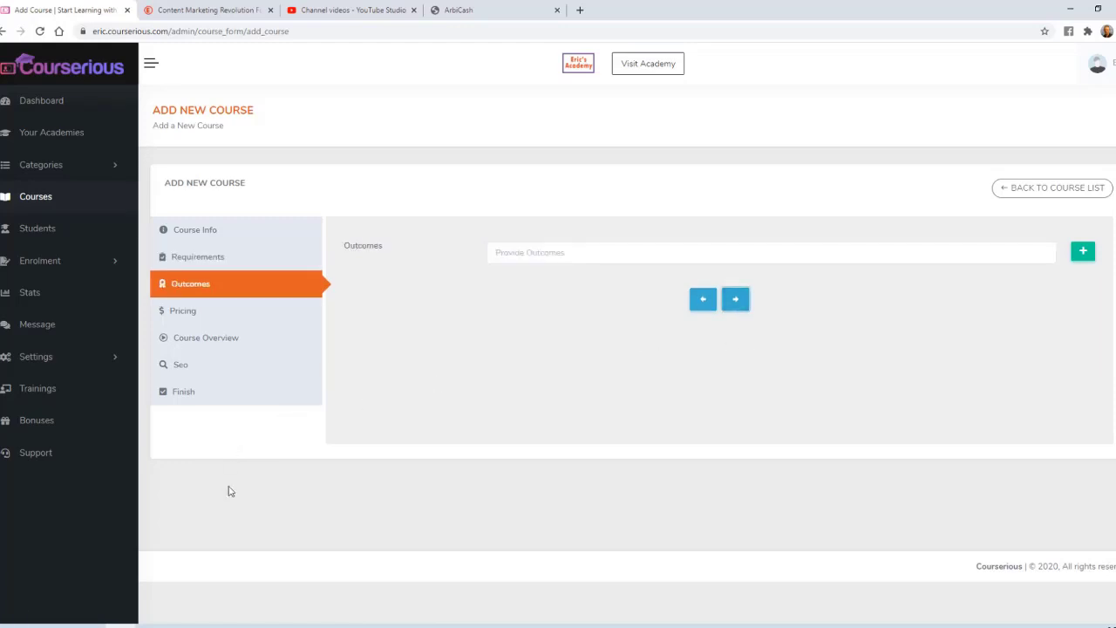
Fill the first two outcomes with the sales page's simple-website and page-views lines.
{"action": "left_click", "coordinate": [456, 9]}
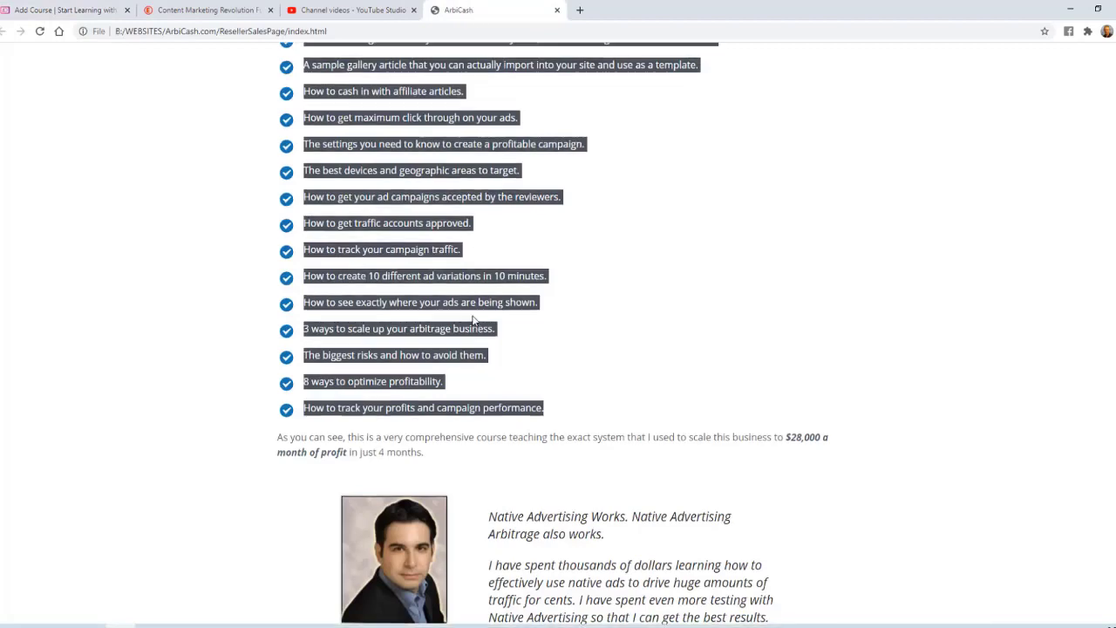
{"action": "scroll", "coordinate": [453, 338], "scroll_direction": "up", "scroll_amount": 7}
{"action": "scroll", "coordinate": [452, 338], "scroll_direction": "down", "scroll_amount": 2}
{"action": "triple_click", "coordinate": [567, 335]}
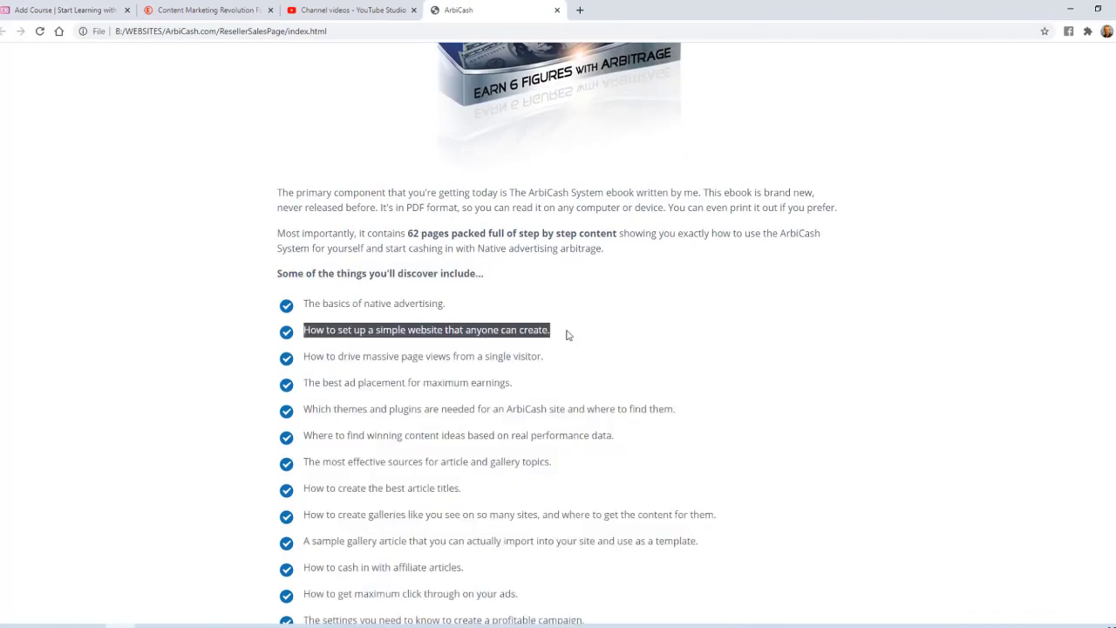
{"action": "key", "text": "ctrl+c"}
{"action": "key", "text": "ctrl+1"}
{"action": "left_click", "coordinate": [533, 252]}
{"action": "key", "text": "ctrl+v"}
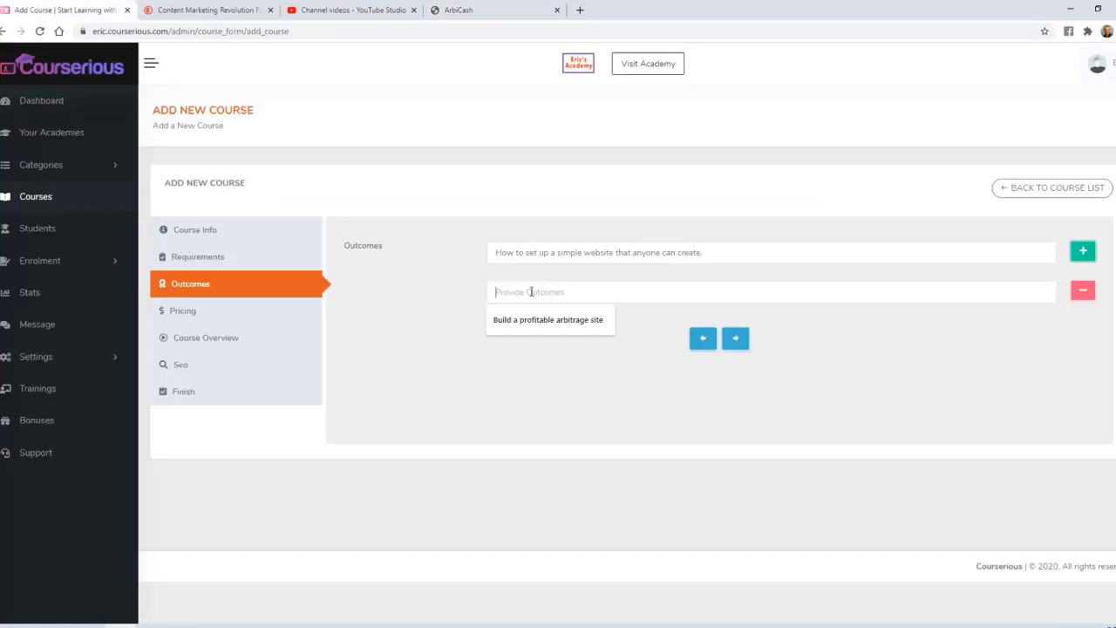
{"action": "key", "text": "ctrl+v"}
Add the affiliate articles line and 'And so much more!' as outcomes, then continue to Pricing.
{"action": "left_click", "coordinate": [1084, 251]}
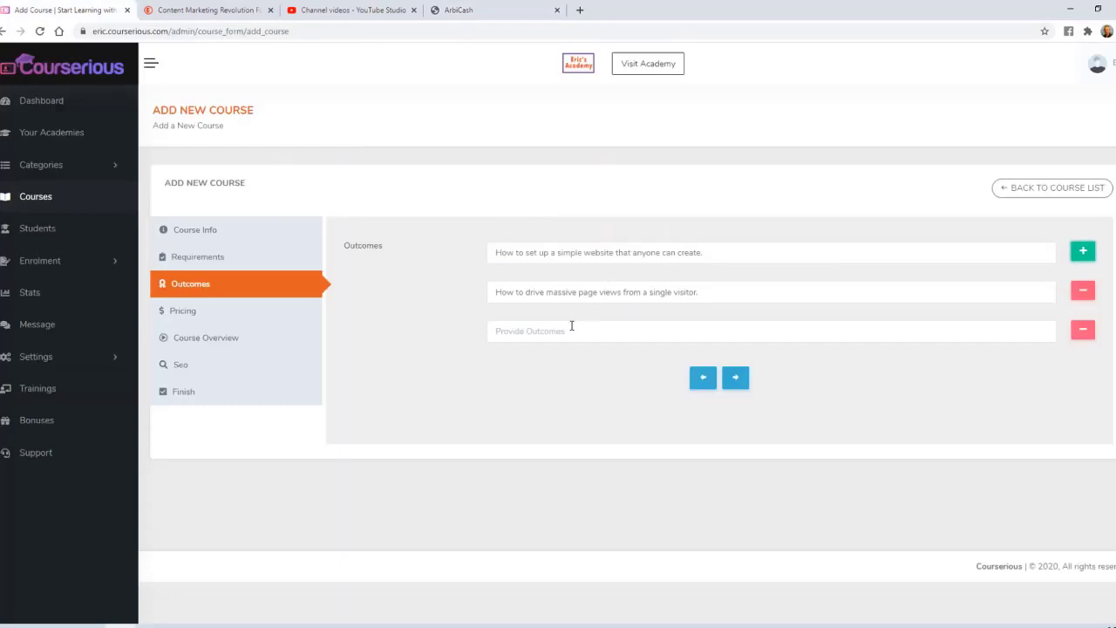
{"action": "left_click", "coordinate": [572, 327]}
{"action": "key", "text": "ctrl+v"}
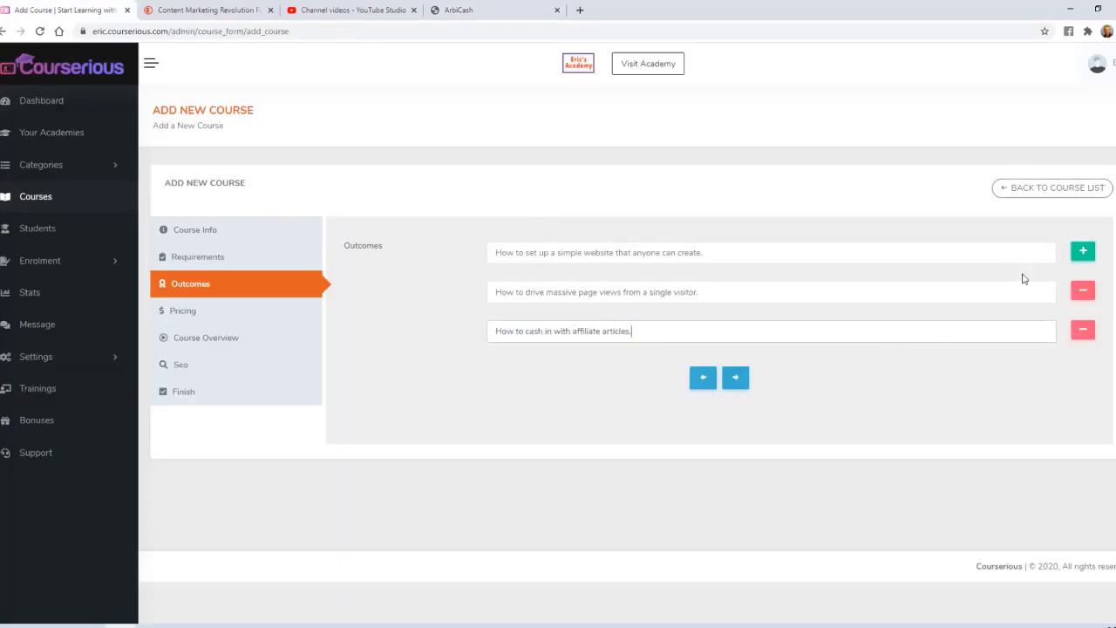
{"action": "left_click", "coordinate": [1083, 251]}
{"action": "left_click", "coordinate": [783, 375]}
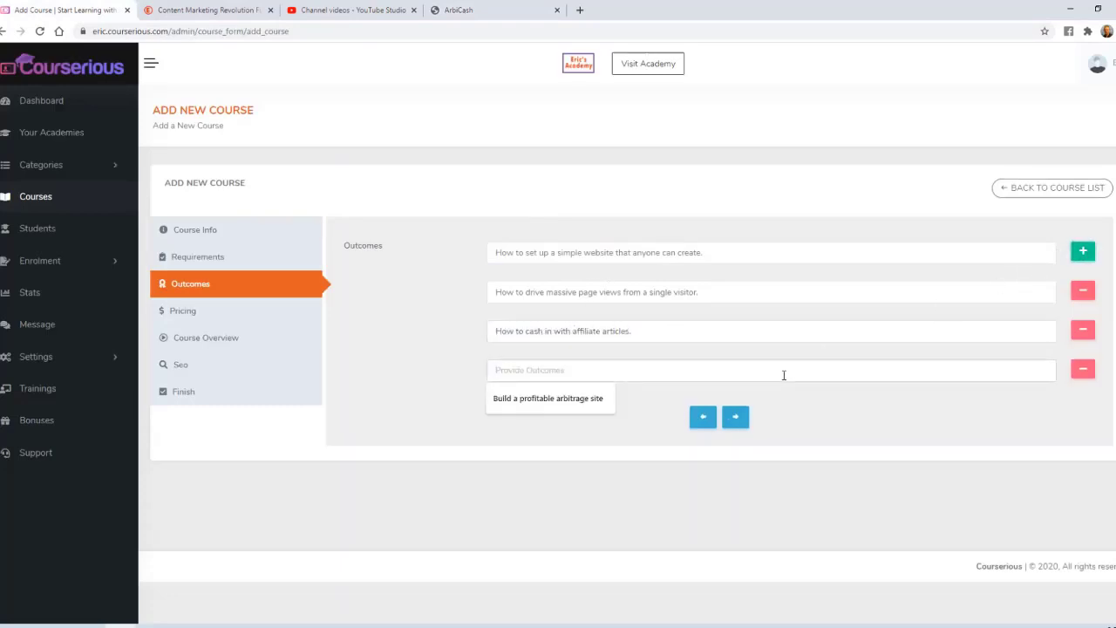
{"action": "type", "text": "And so much more!"}
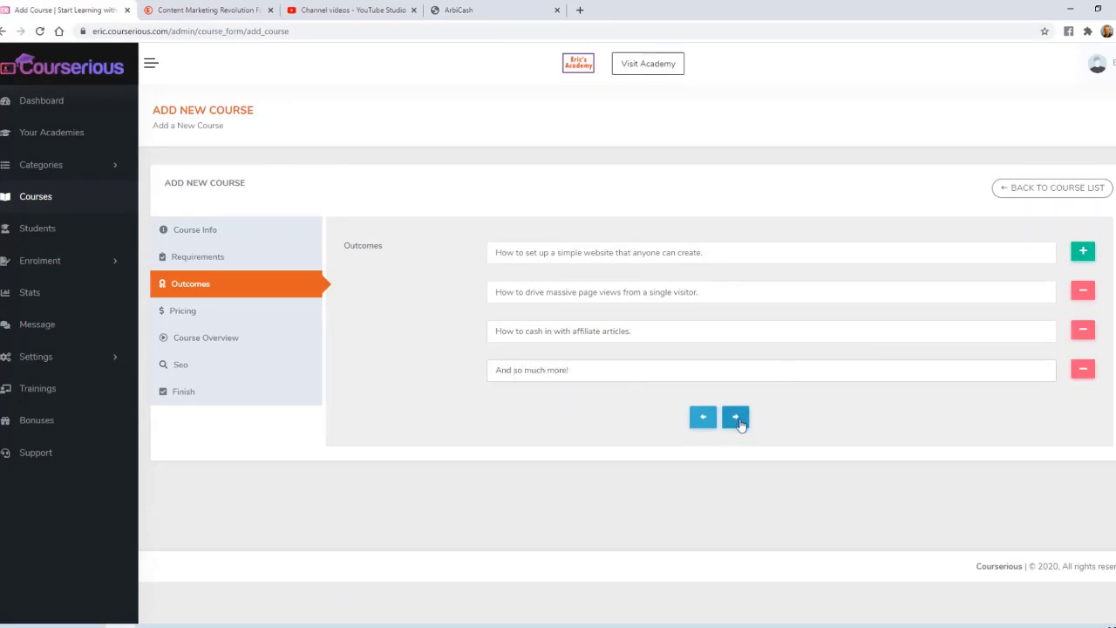
{"action": "left_click", "coordinate": [735, 417]}
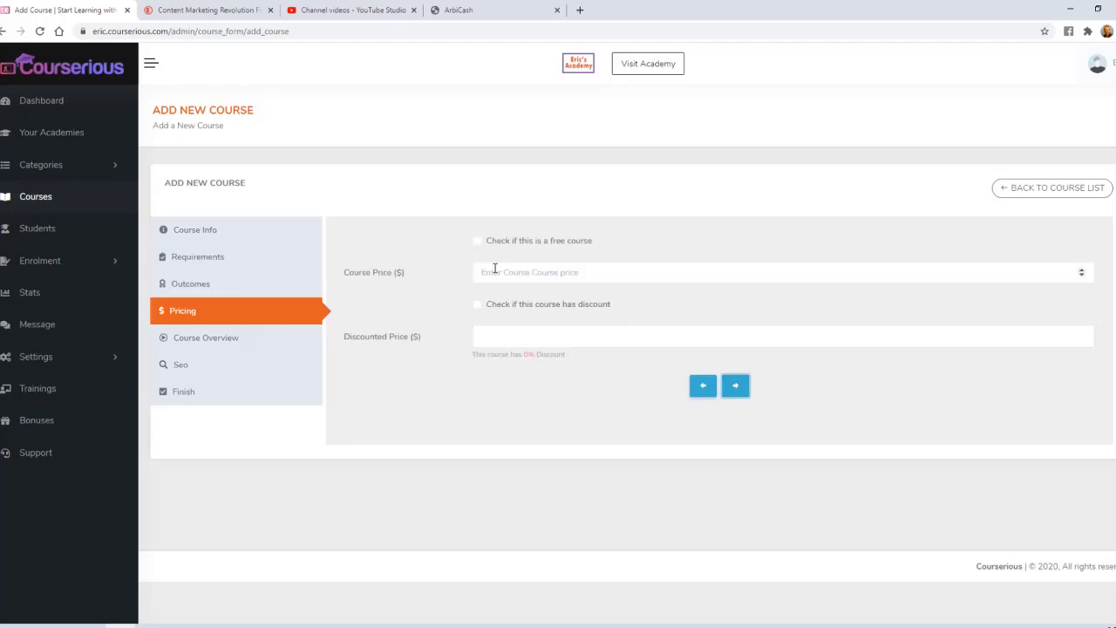
Set the course price to $97, enable the discount, and enter a $77 discounted price.
{"action": "left_click", "coordinate": [495, 270]}
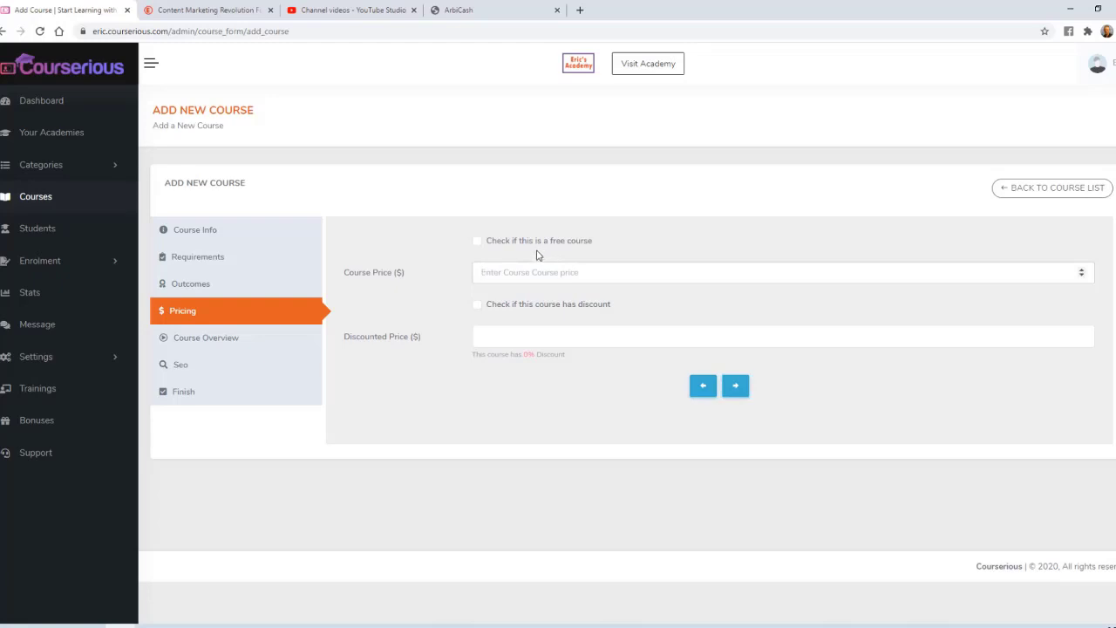
{"action": "type", "text": "97"}
{"action": "left_click", "coordinate": [478, 307]}
{"action": "type", "text": "77"}
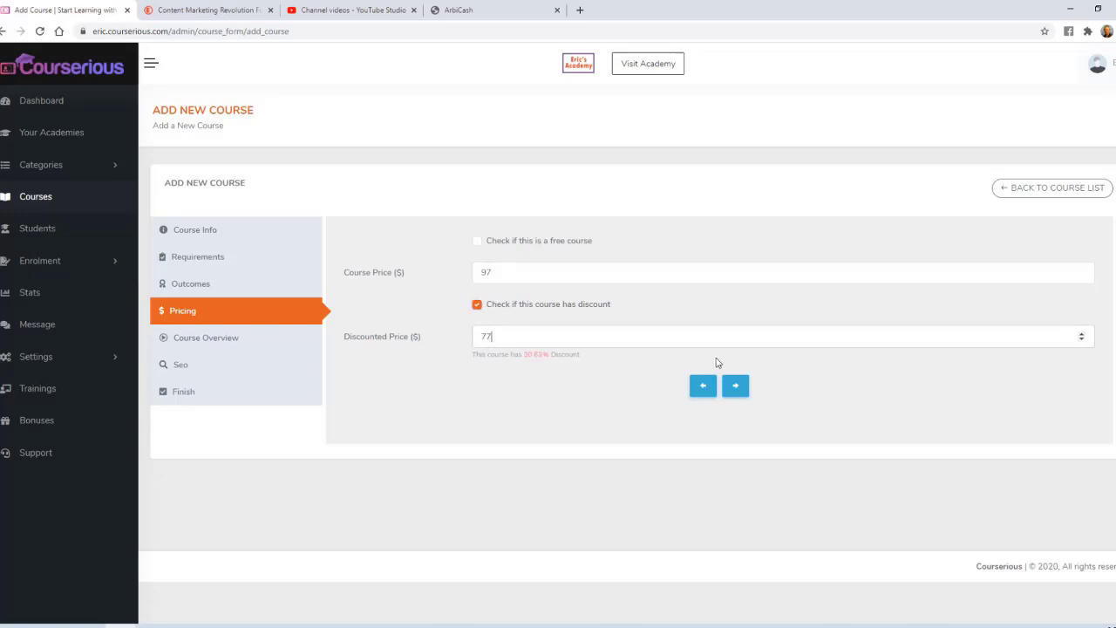
{"action": "left_click", "coordinate": [736, 385]}
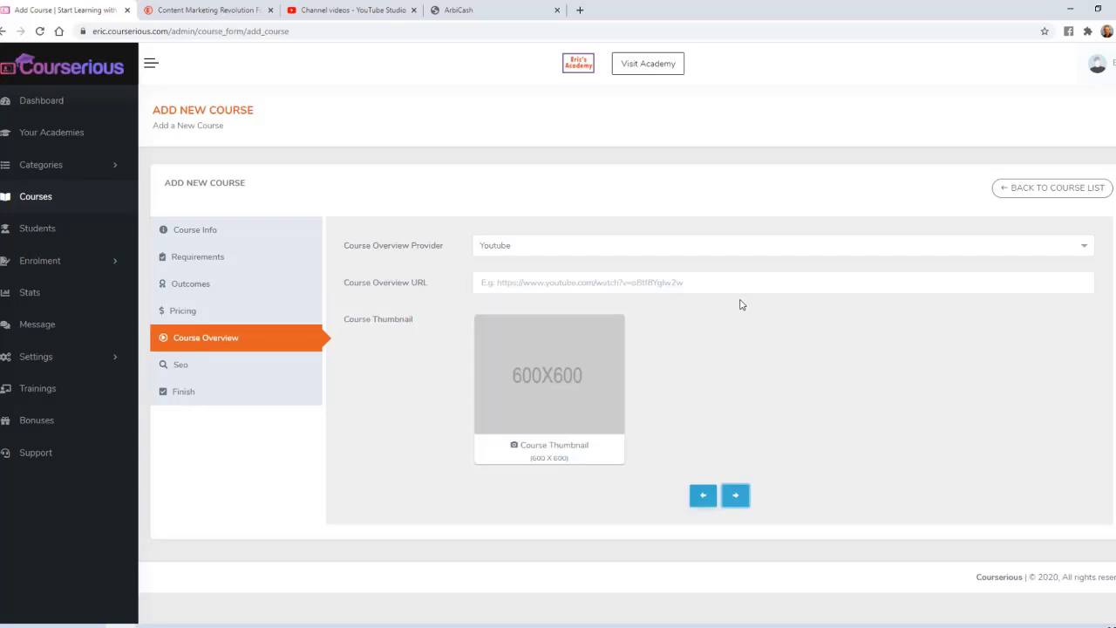
Keep YouTube as the overview provider and paste the overview video's YouTube link.
{"action": "left_click", "coordinate": [529, 242]}
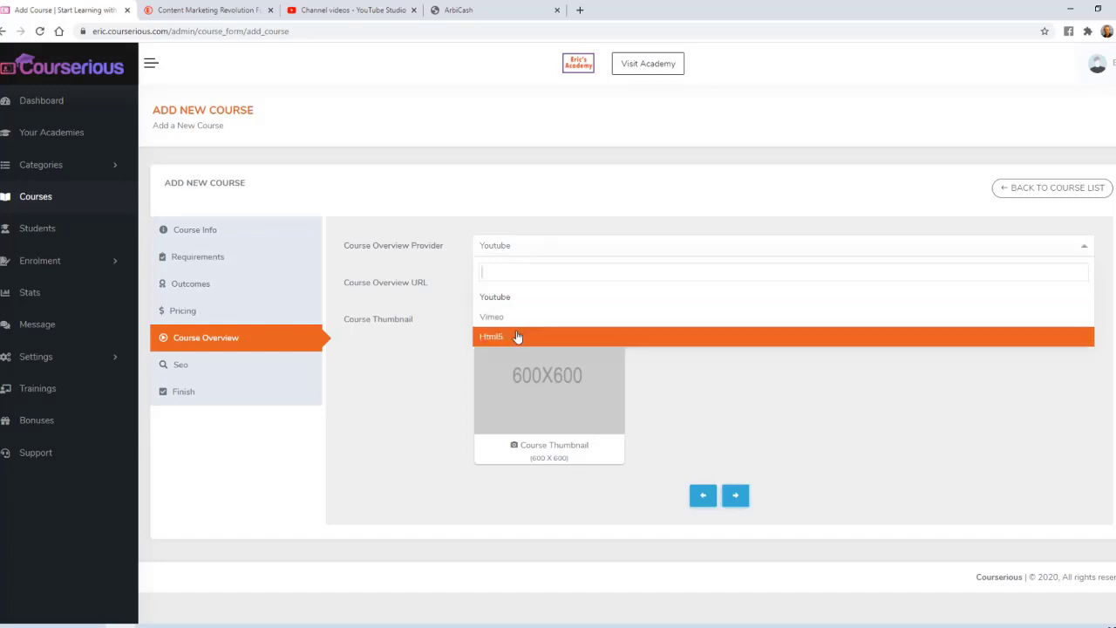
{"action": "left_click", "coordinate": [515, 225]}
{"action": "left_click", "coordinate": [351, 11]}
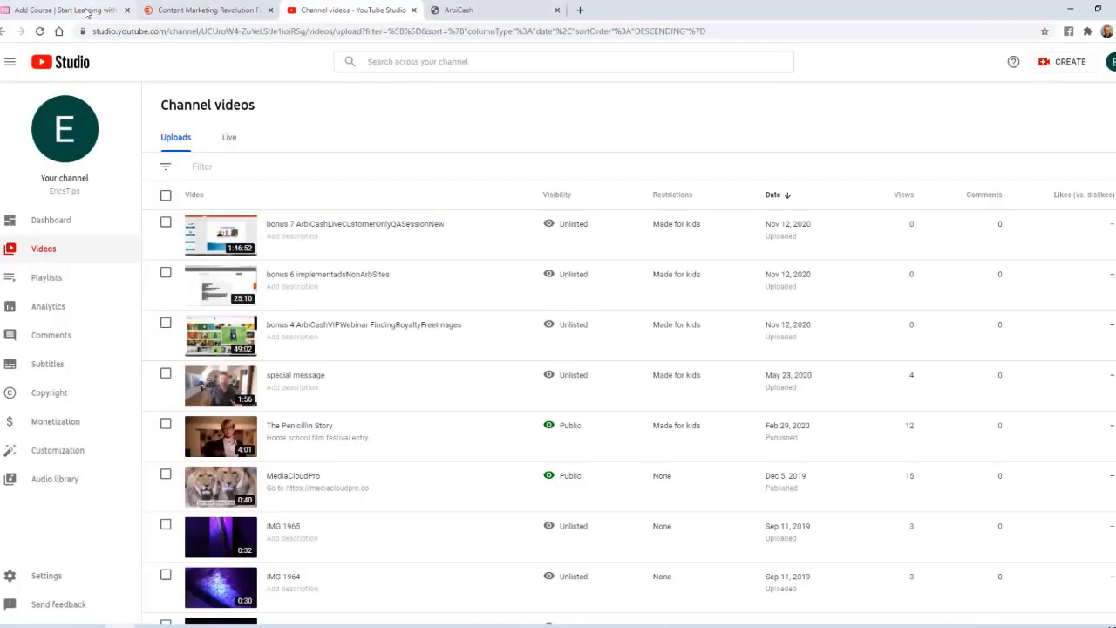
{"action": "left_click", "coordinate": [104, 12]}
{"action": "left_click", "coordinate": [488, 282]}
{"action": "key", "text": "ctrl+v"}
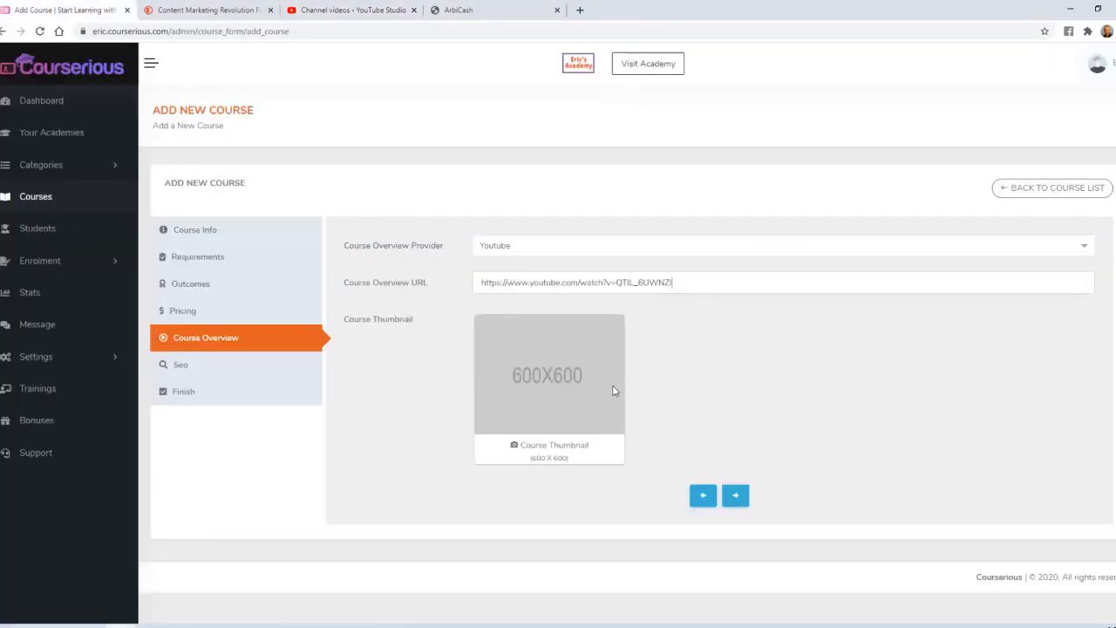
Upload the ArbiCash thumbnail image as the course thumbnail and continue to SEO.
{"action": "left_click", "coordinate": [567, 447]}
{"action": "double_click", "coordinate": [274, 144]}
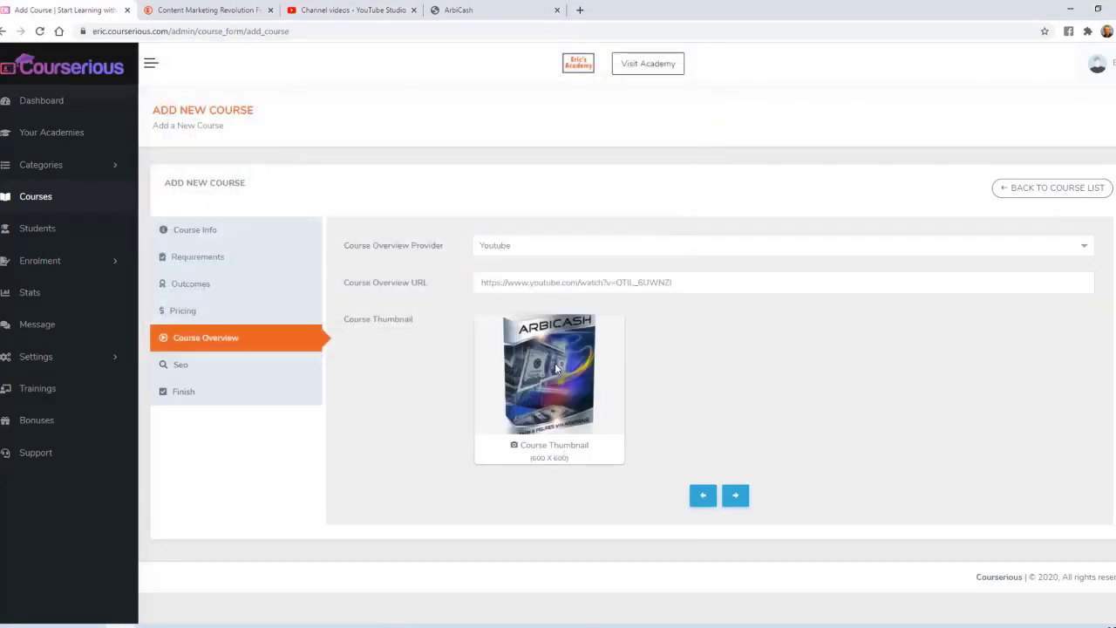
{"action": "left_click", "coordinate": [737, 495]}
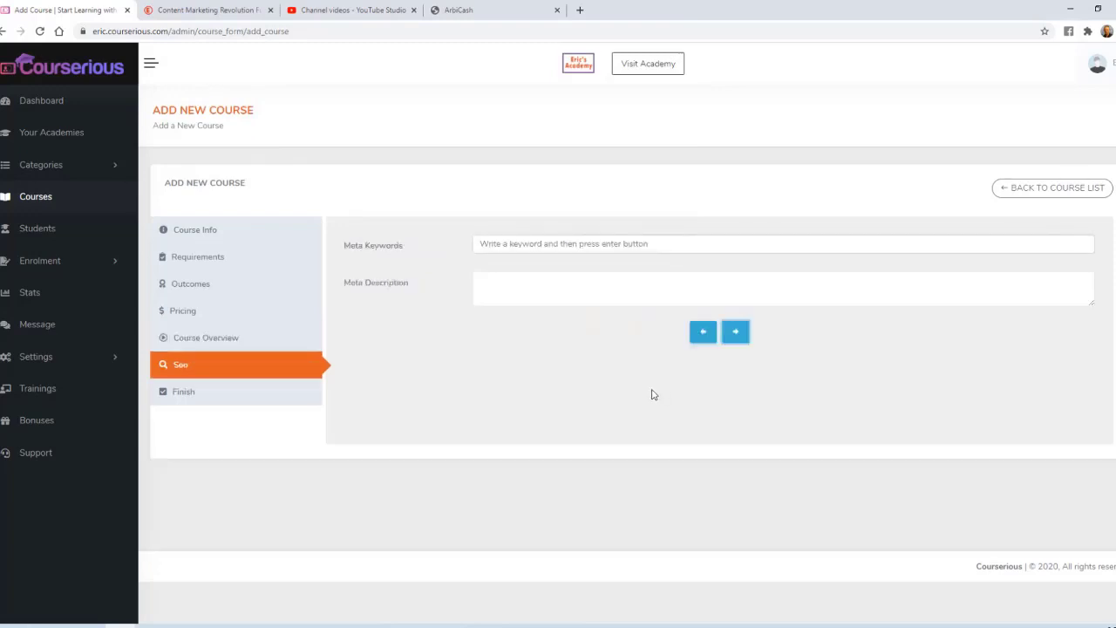
Tag meta keywords native ads, arbitrage, make money and website, and paste the meta description.
{"action": "left_click", "coordinate": [542, 243]}
{"action": "type", "text": "native ads"}
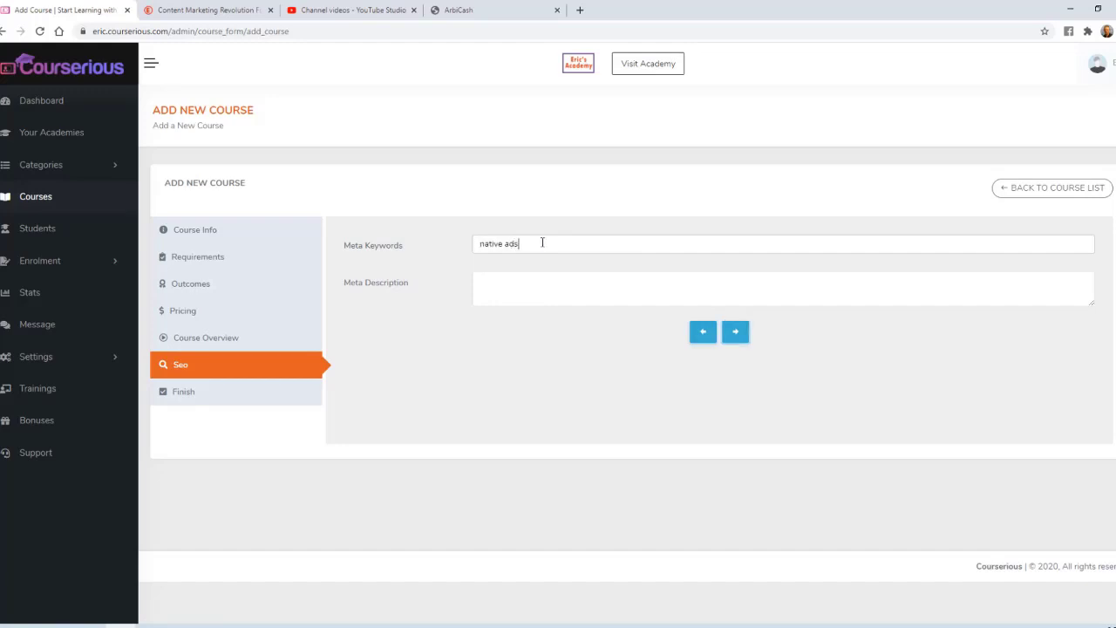
{"action": "key", "text": "Return"}
{"action": "type", "text": "arbitrage"}
{"action": "key", "text": "Return"}
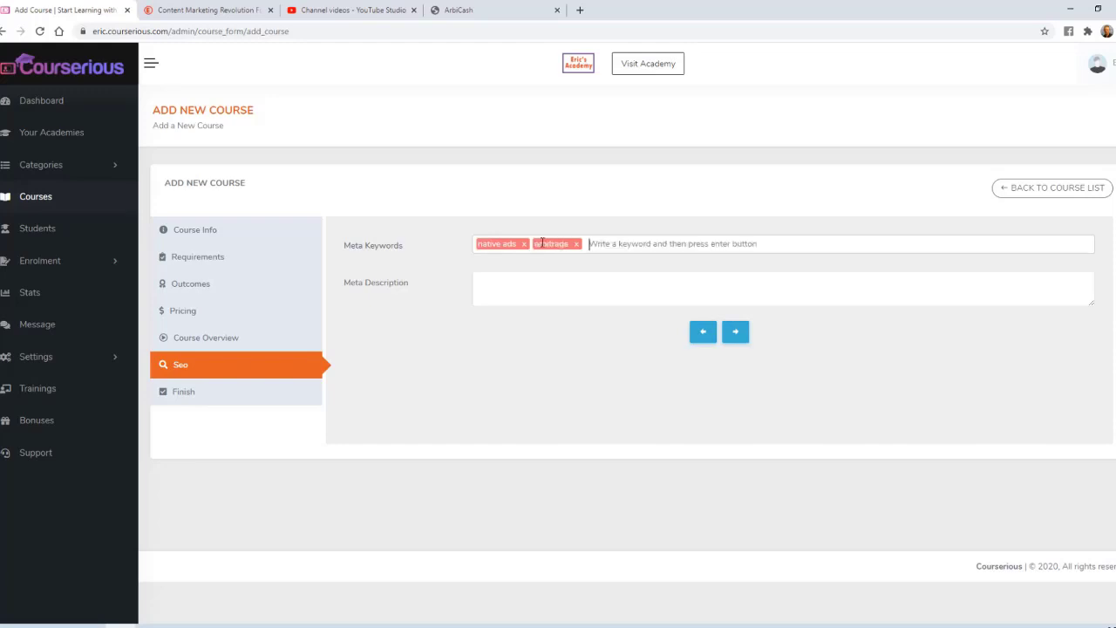
{"action": "type", "text": "make money"}
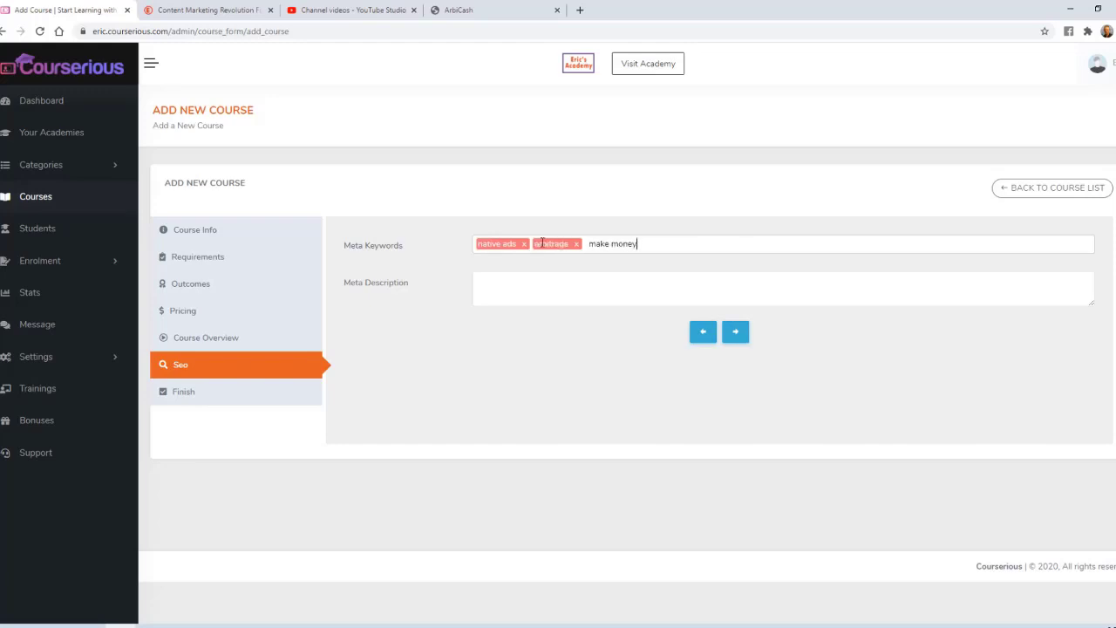
{"action": "key", "text": "Return"}
{"action": "type", "text": "webs"}
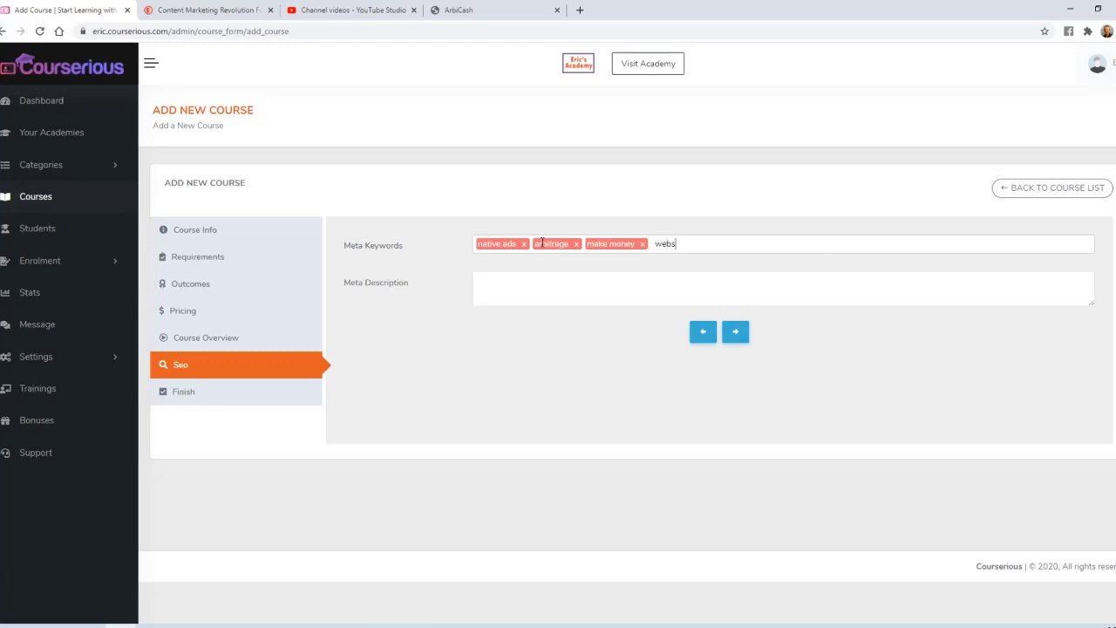
{"action": "type", "text": "ite"}
{"action": "key", "text": "Return"}
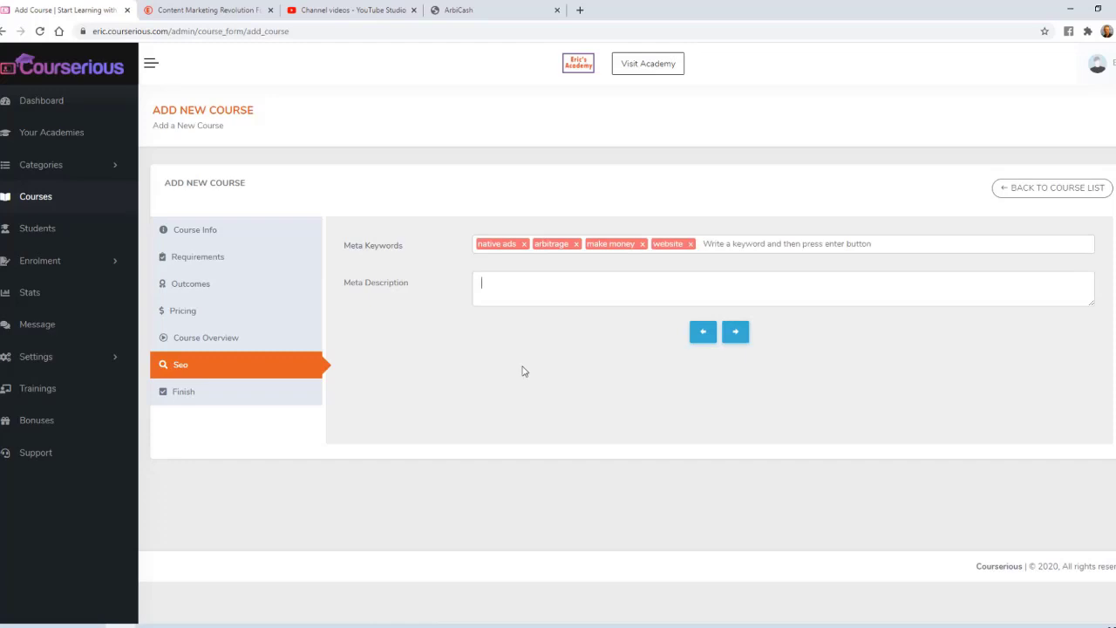
{"action": "type", "text": "A course teaching anyone including beginners how to cash in with a very simple website and advertising arbitrage strategy."}
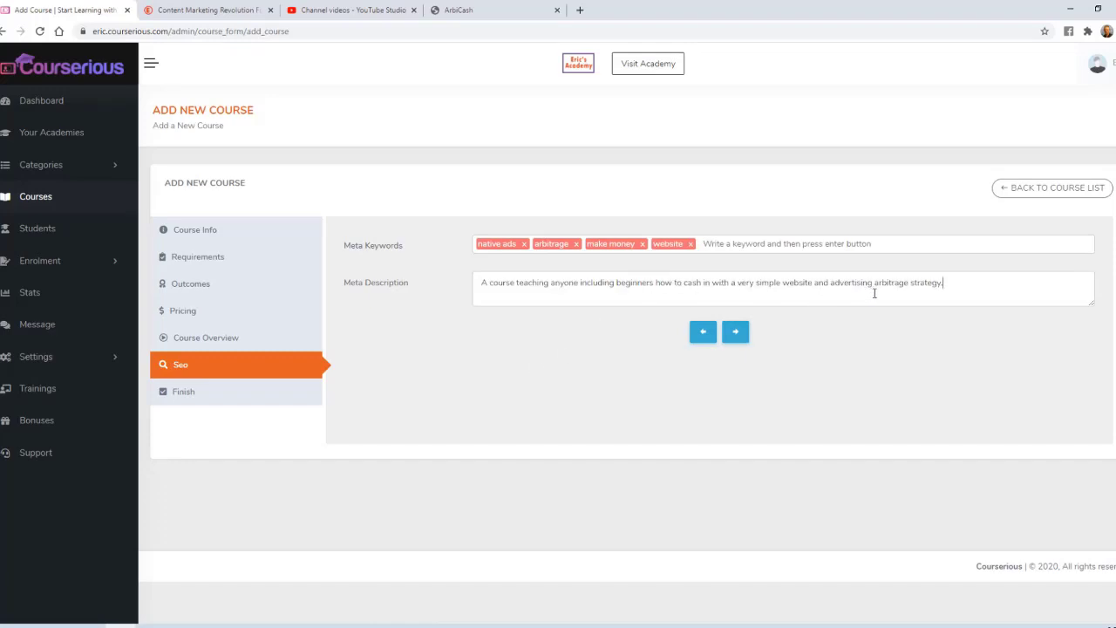
{"action": "left_click", "coordinate": [735, 332]}
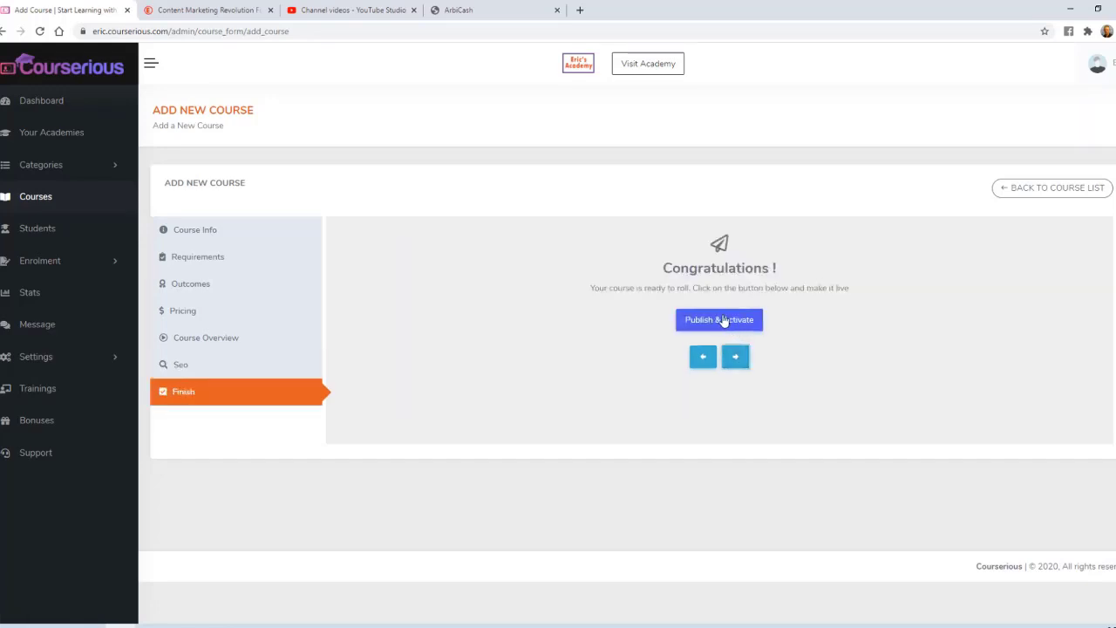
Publish and activate the course, then add Section 1 titled 'The ArbiCash Course Modules'.
{"action": "left_click", "coordinate": [723, 321]}
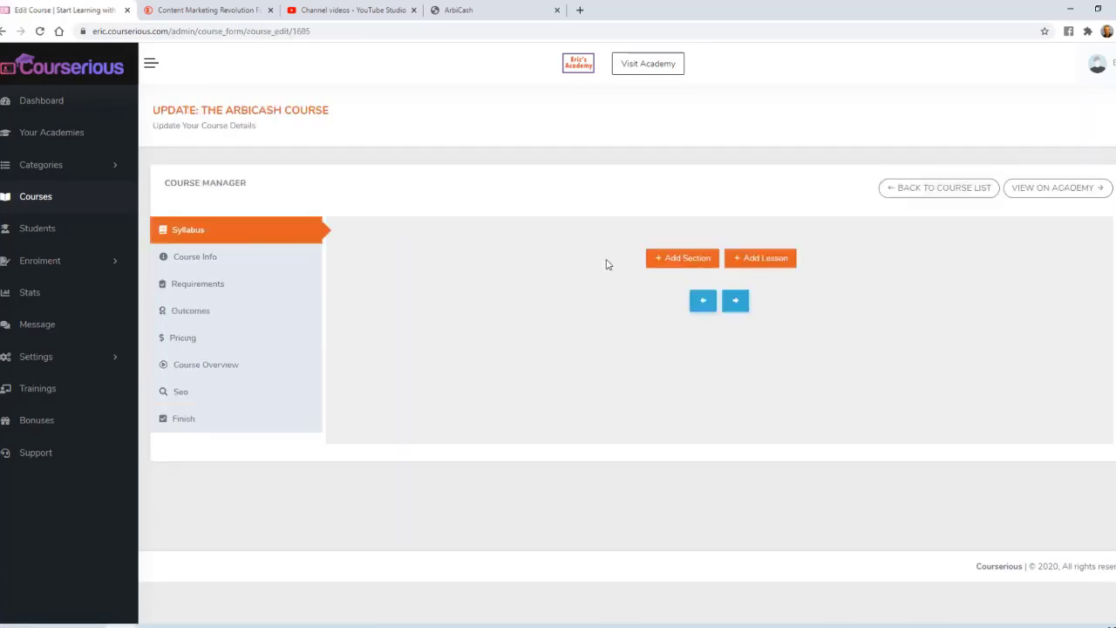
{"action": "left_click", "coordinate": [668, 258]}
{"action": "left_click", "coordinate": [560, 126]}
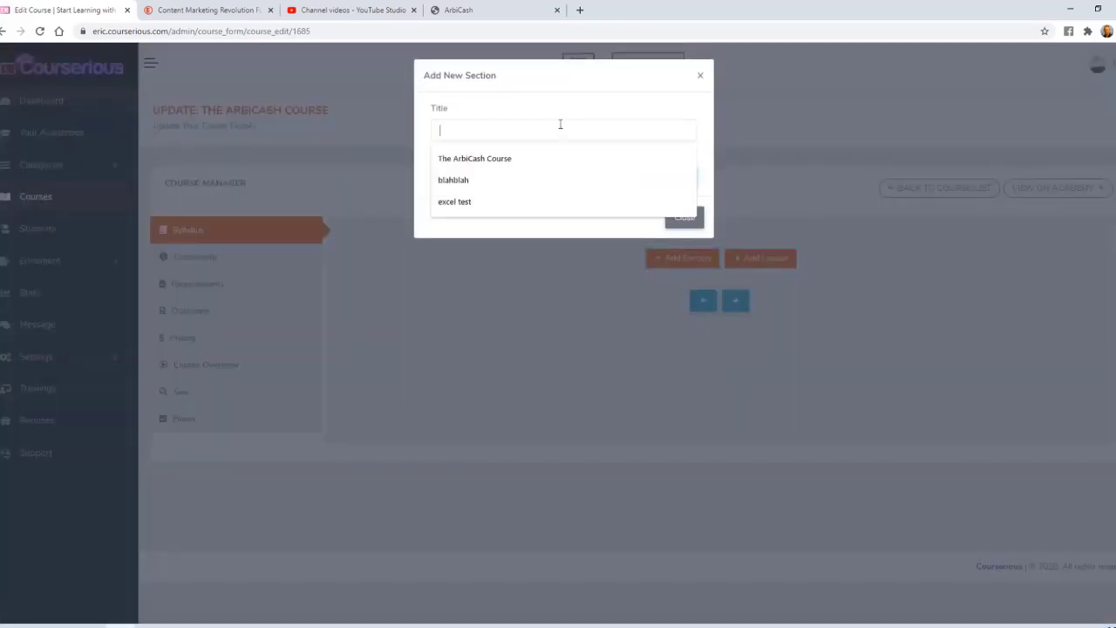
{"action": "left_click", "coordinate": [523, 159]}
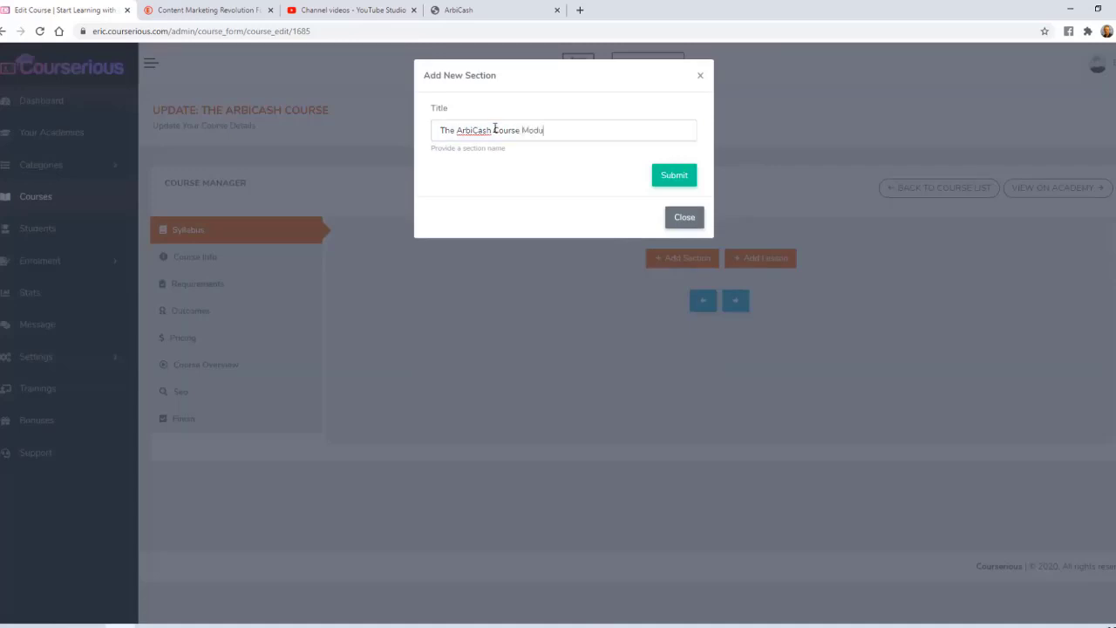
{"action": "left_click", "coordinate": [673, 178]}
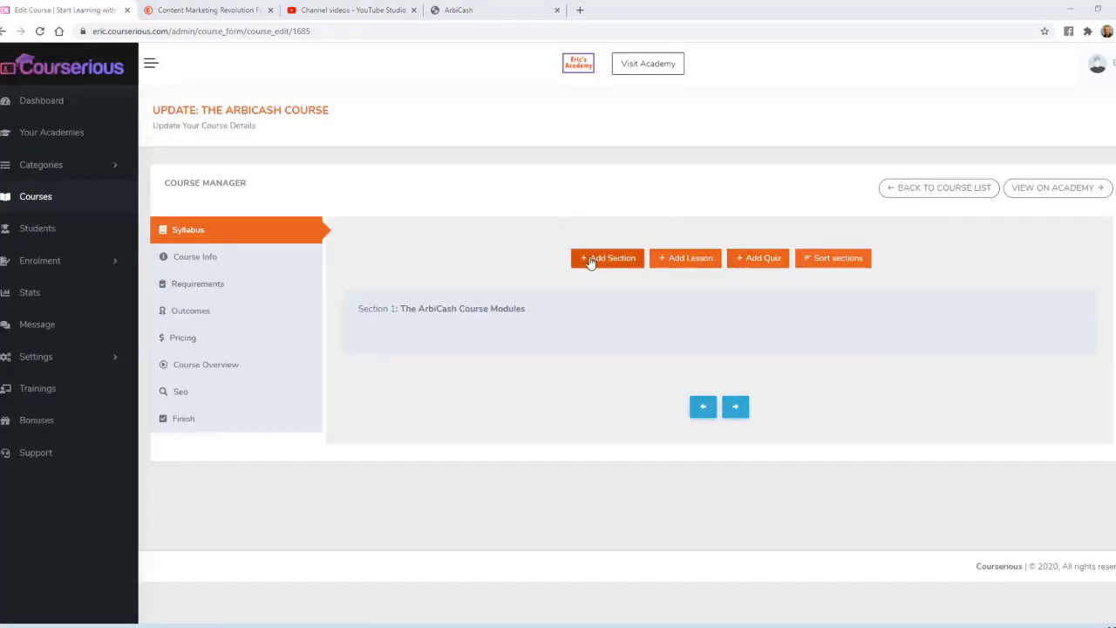
Add document lesson 'Module 1: The course' with module_1_arbicashsystem.pdf attached.
{"action": "left_click", "coordinate": [680, 259]}
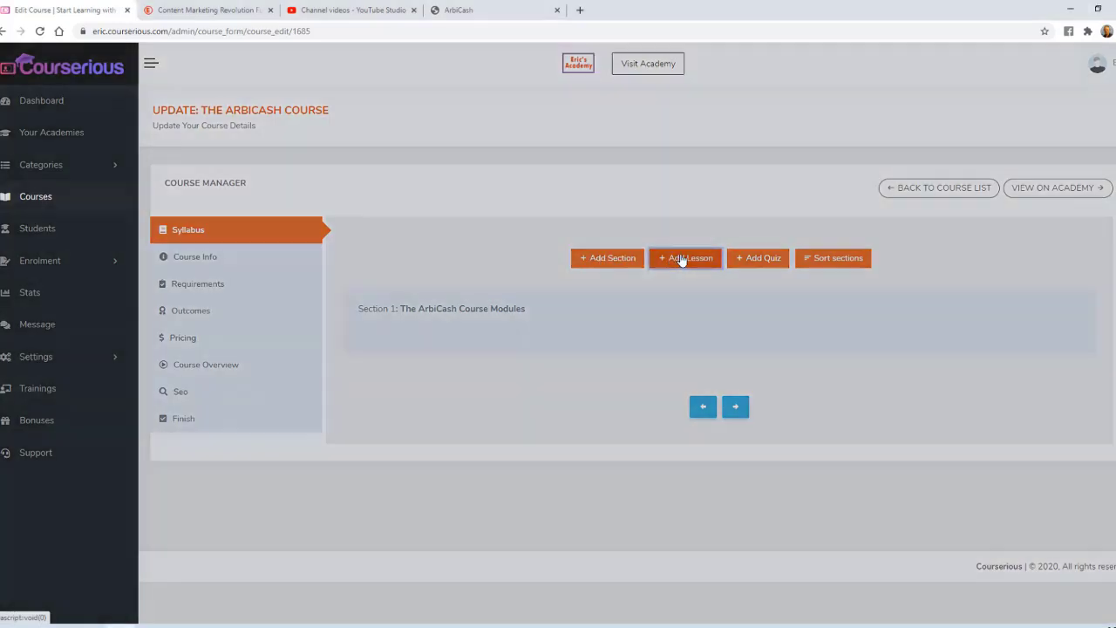
{"action": "key", "text": "alt+Tab"}
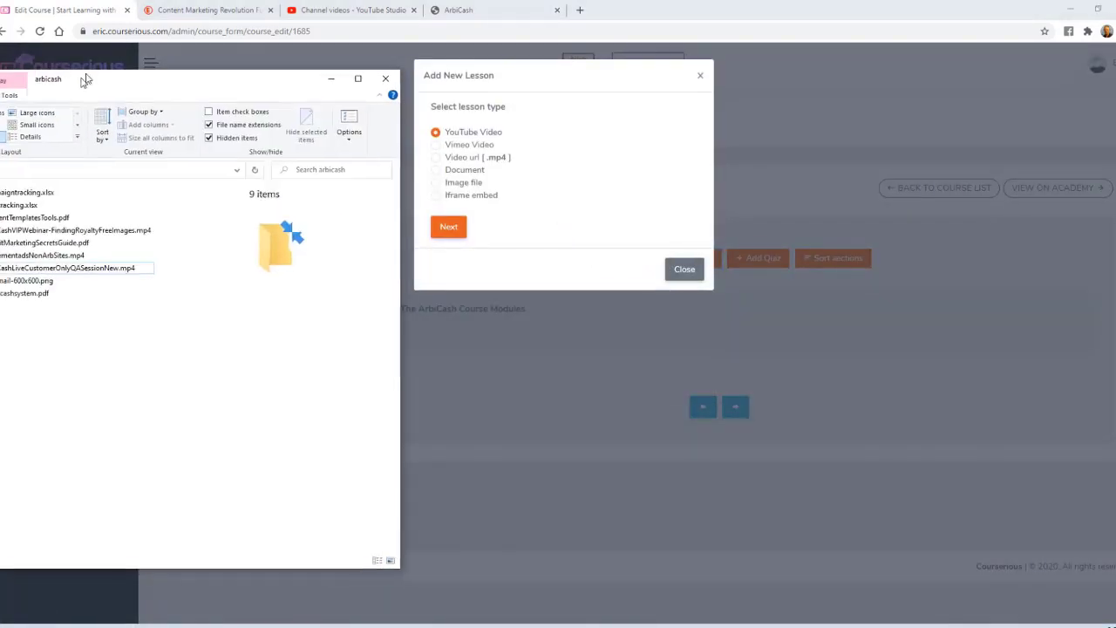
{"action": "left_click_drag", "start_coordinate": [175, 90], "coordinate": [310, 84]}
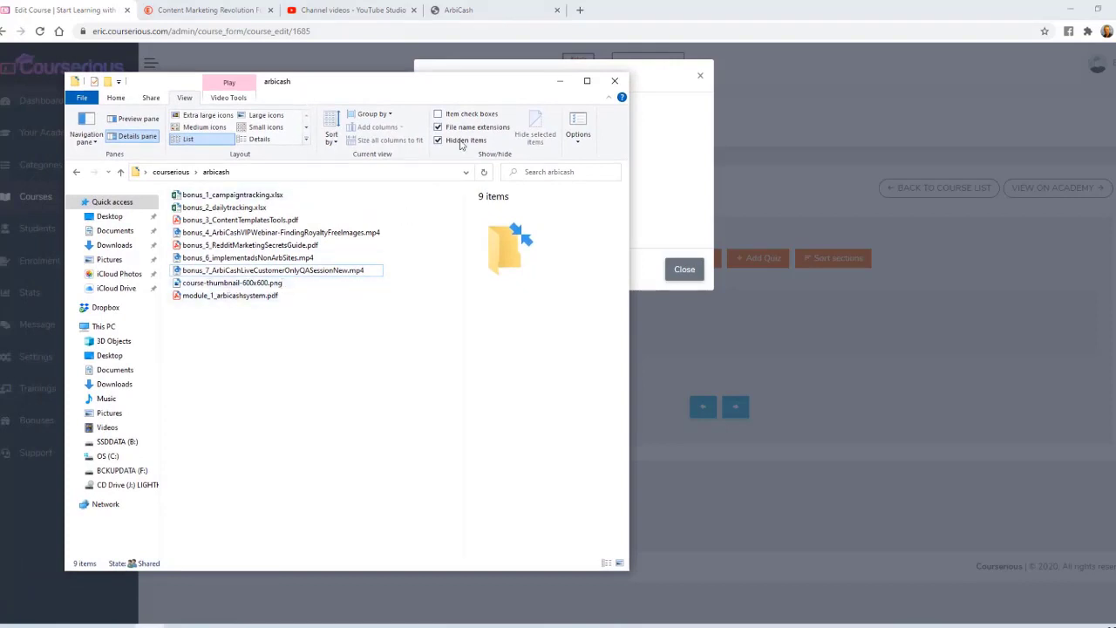
{"action": "left_click", "coordinate": [553, 87]}
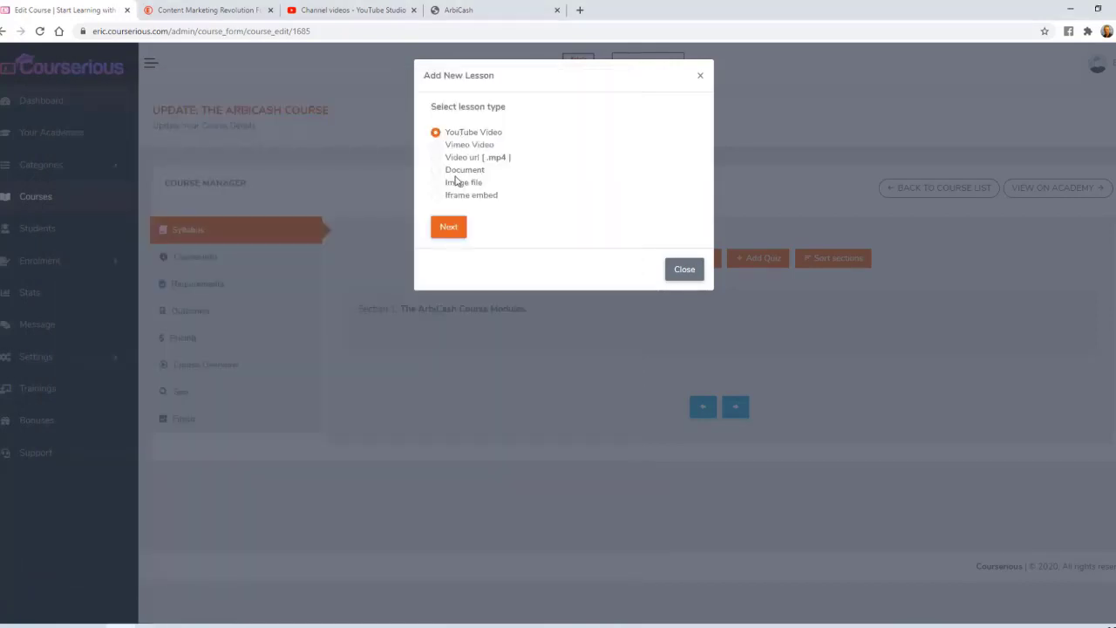
{"action": "left_click", "coordinate": [459, 171]}
{"action": "left_click", "coordinate": [447, 224]}
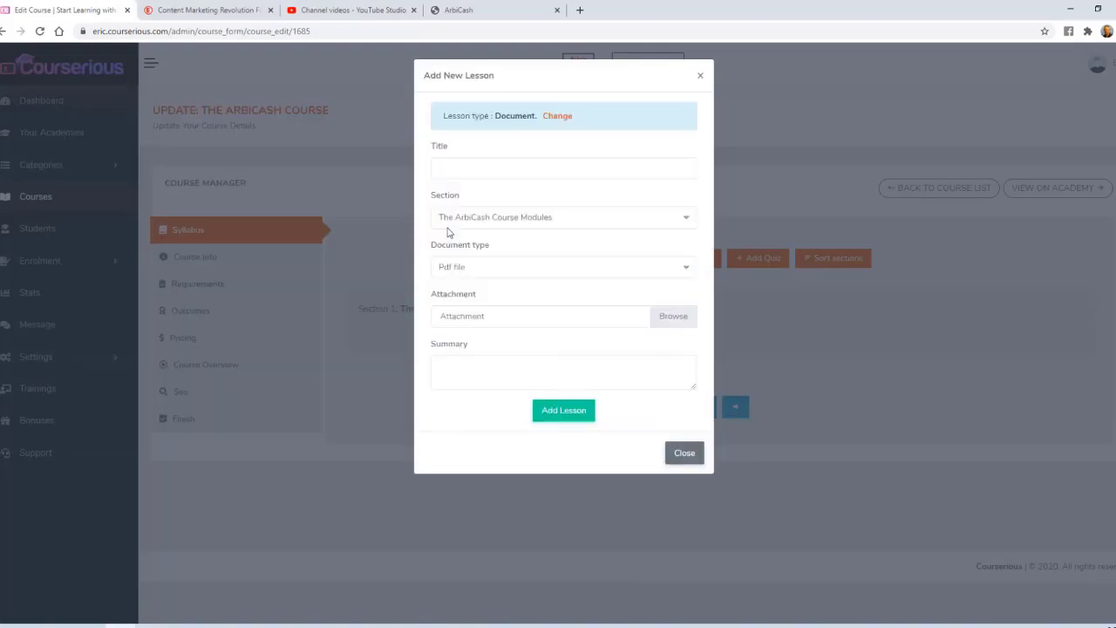
{"action": "left_click", "coordinate": [459, 168]}
{"action": "type", "text": "Module 1: The course"}
{"action": "left_click", "coordinate": [672, 317]}
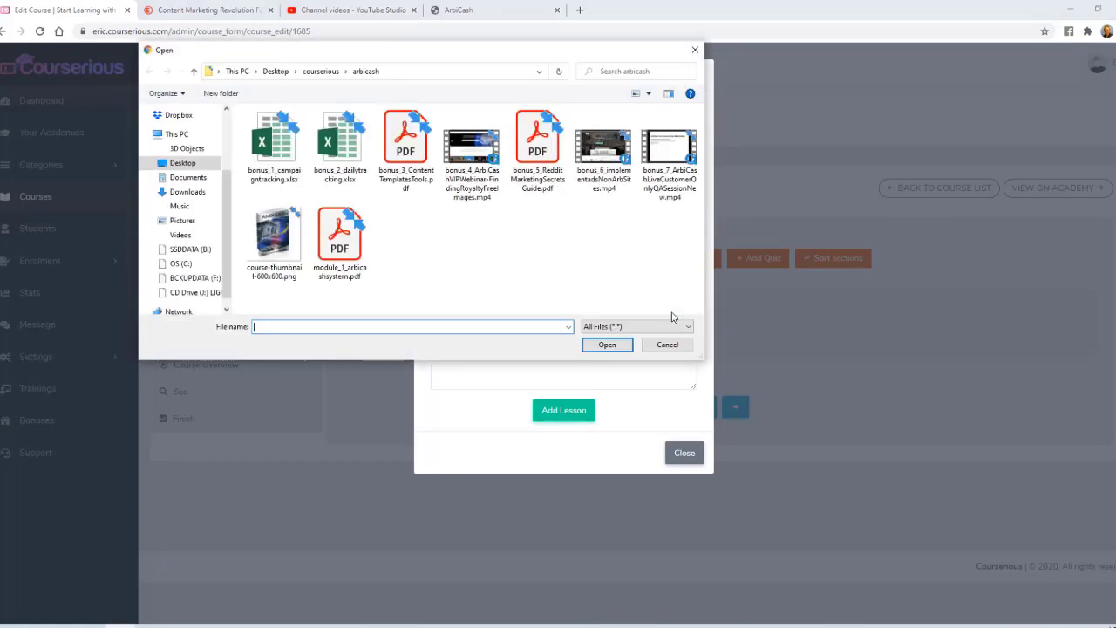
{"action": "double_click", "coordinate": [342, 234]}
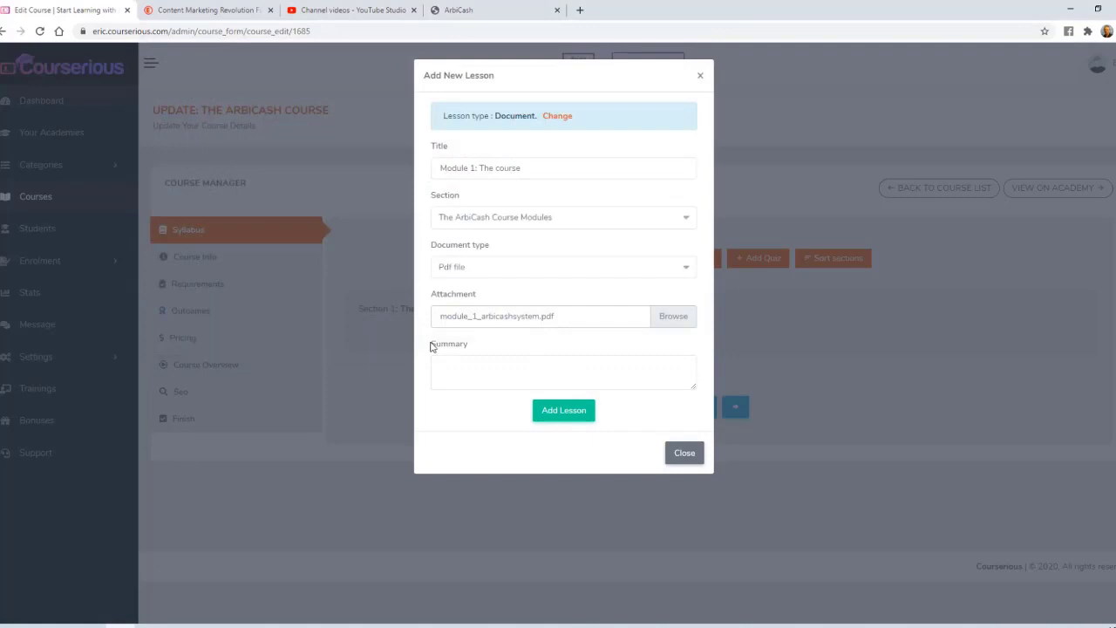
{"action": "left_click", "coordinate": [565, 414]}
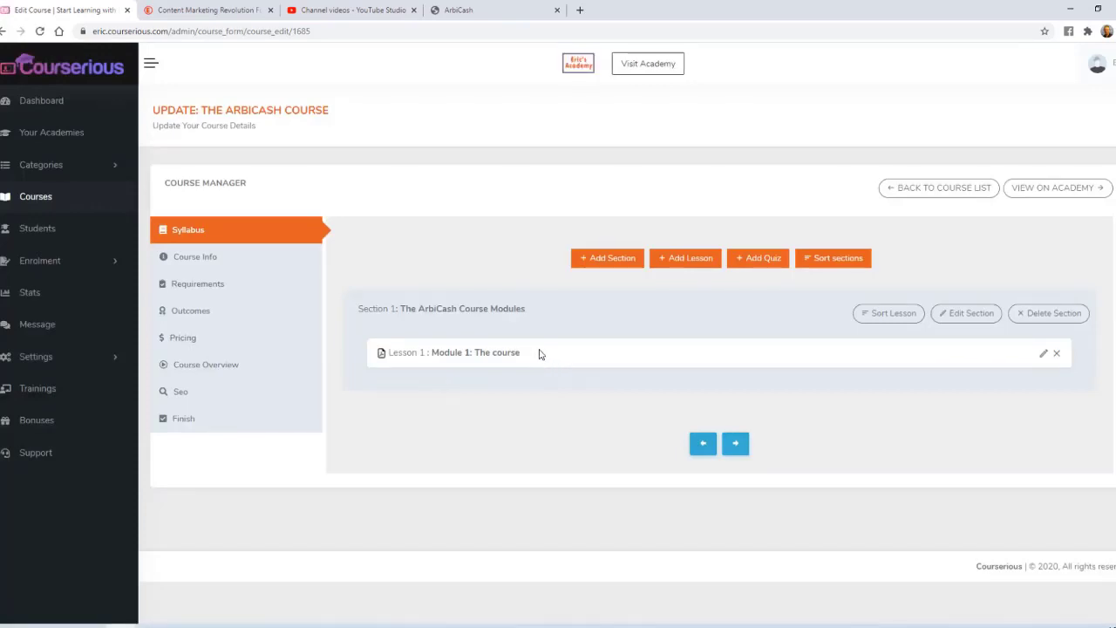
Add Document file lesson 'Bonus 1: Campaign Tracking Spreadsheet' with bonus_1_campaigntracking.xlsx attached.
{"action": "left_click", "coordinate": [679, 259]}
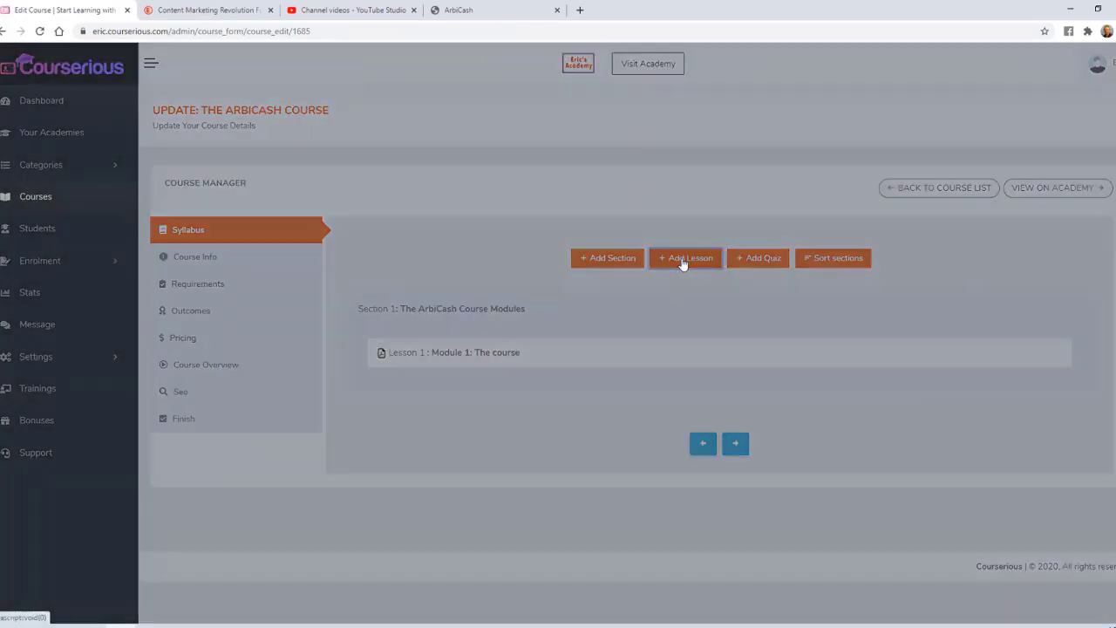
{"action": "key", "text": "alt+Tab"}
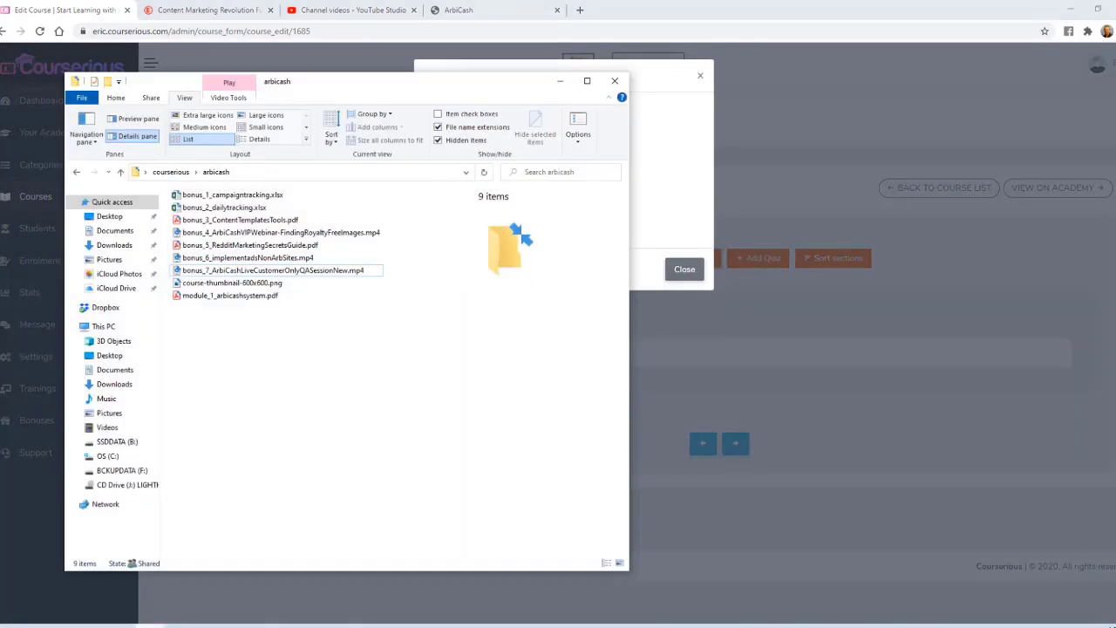
{"action": "left_click_drag", "start_coordinate": [316, 84], "coordinate": [323, 86]}
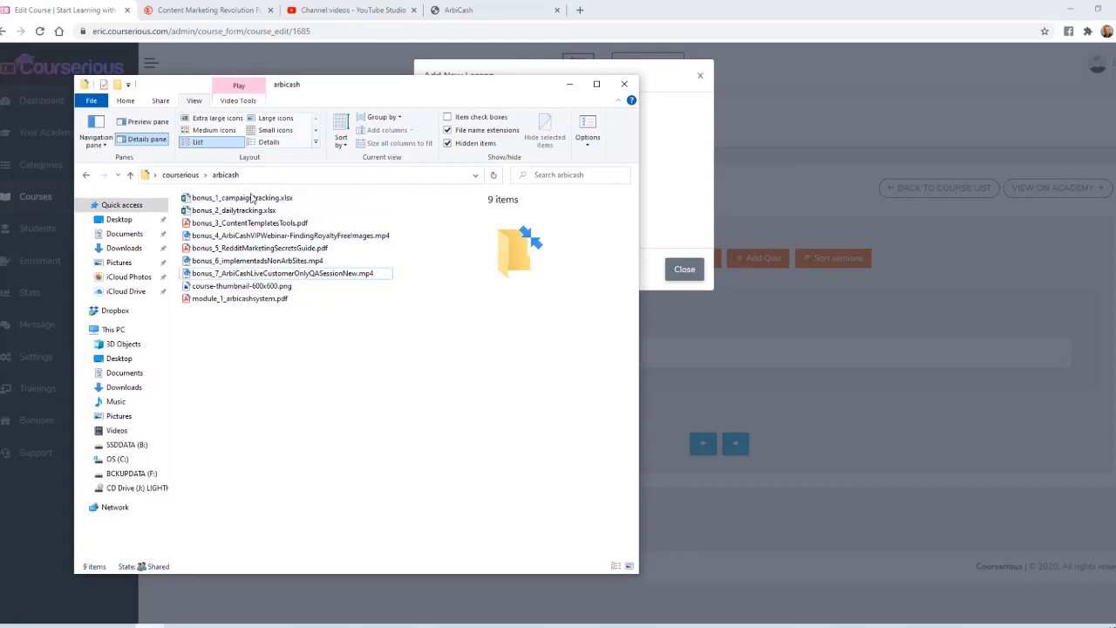
{"action": "left_click", "coordinate": [568, 87]}
{"action": "left_click", "coordinate": [436, 170]}
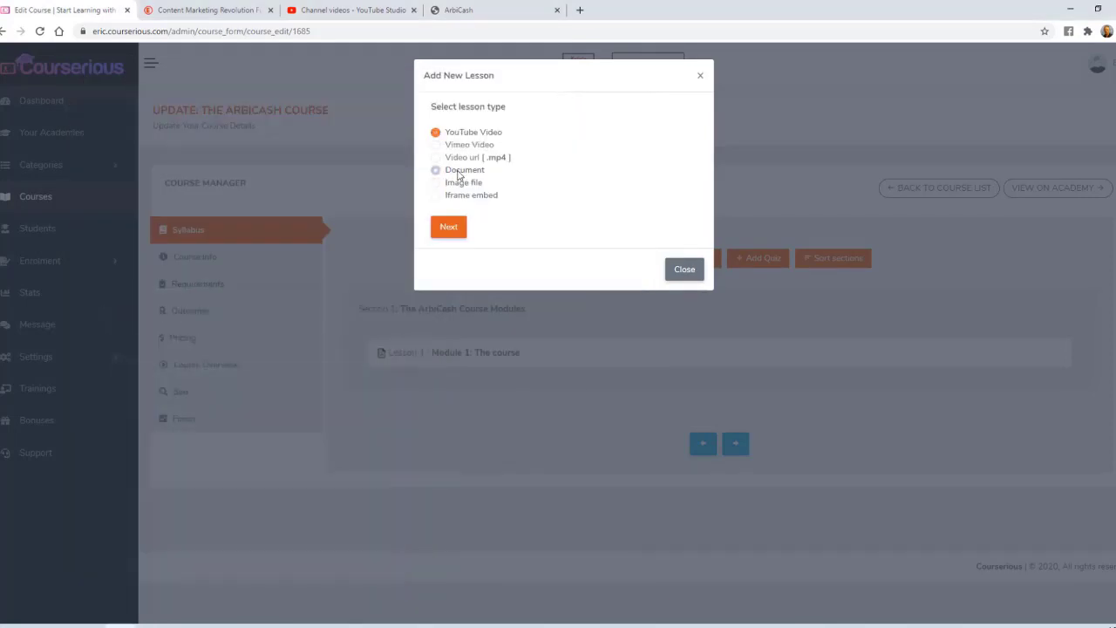
{"action": "left_click", "coordinate": [445, 230]}
{"action": "type", "text": "Bonus 1: Campaign Tracking Spreadsheet"}
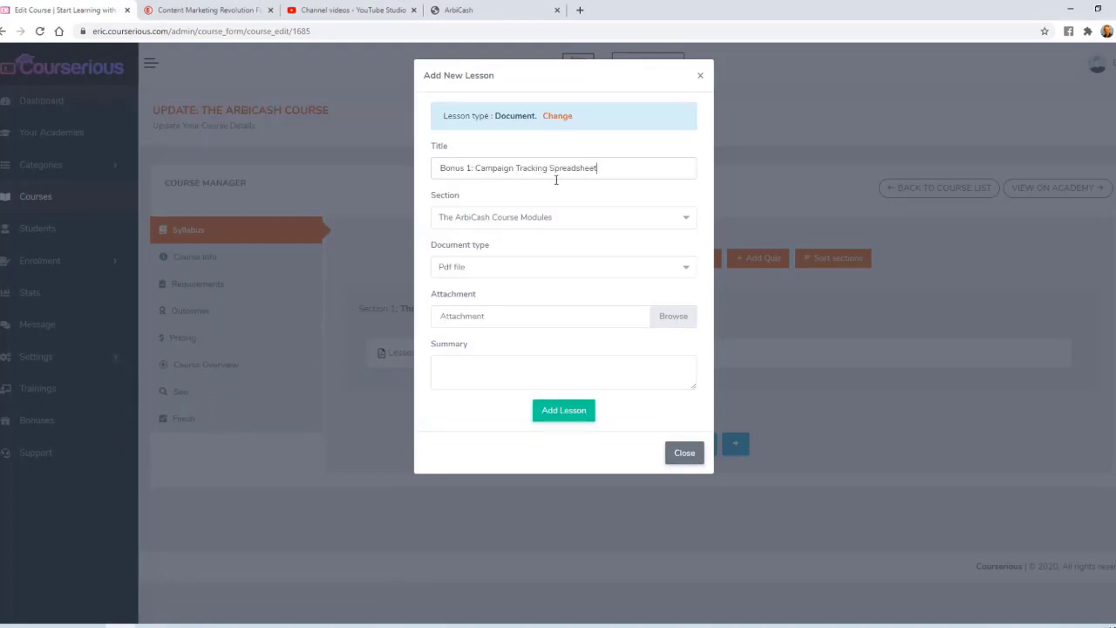
{"action": "left_click", "coordinate": [524, 267]}
{"action": "left_click", "coordinate": [478, 347]}
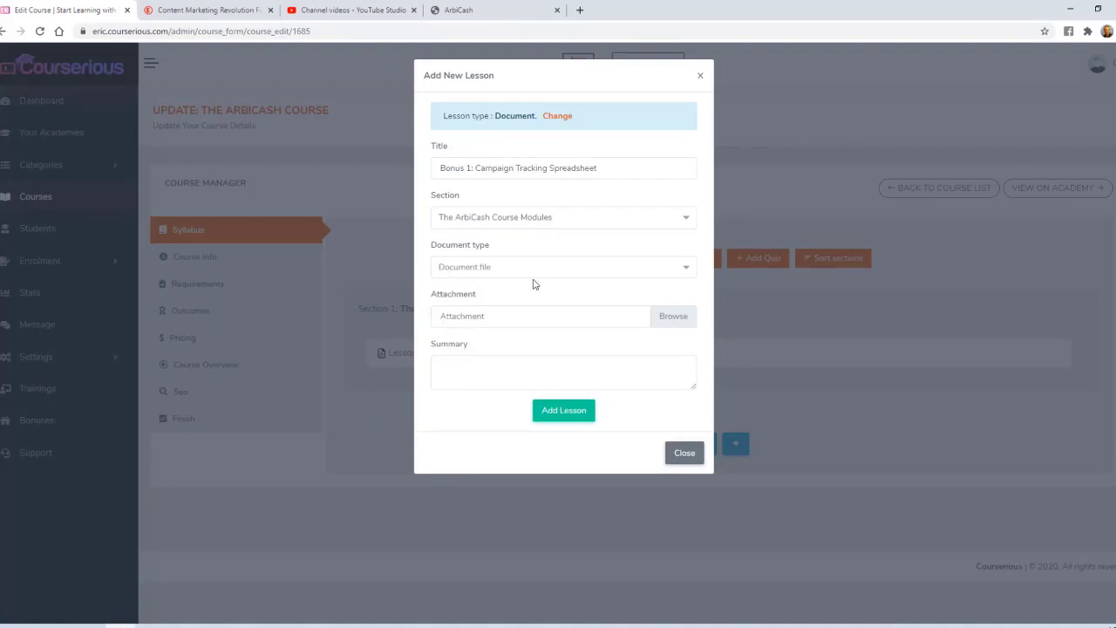
{"action": "left_click", "coordinate": [664, 318]}
{"action": "double_click", "coordinate": [275, 140]}
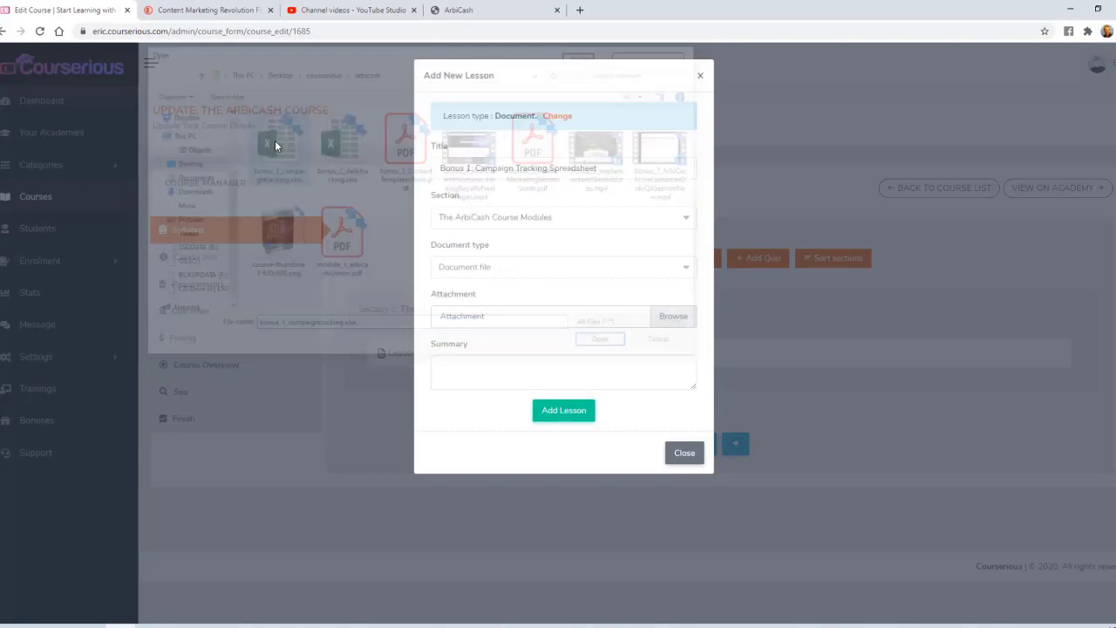
{"action": "left_click", "coordinate": [573, 412]}
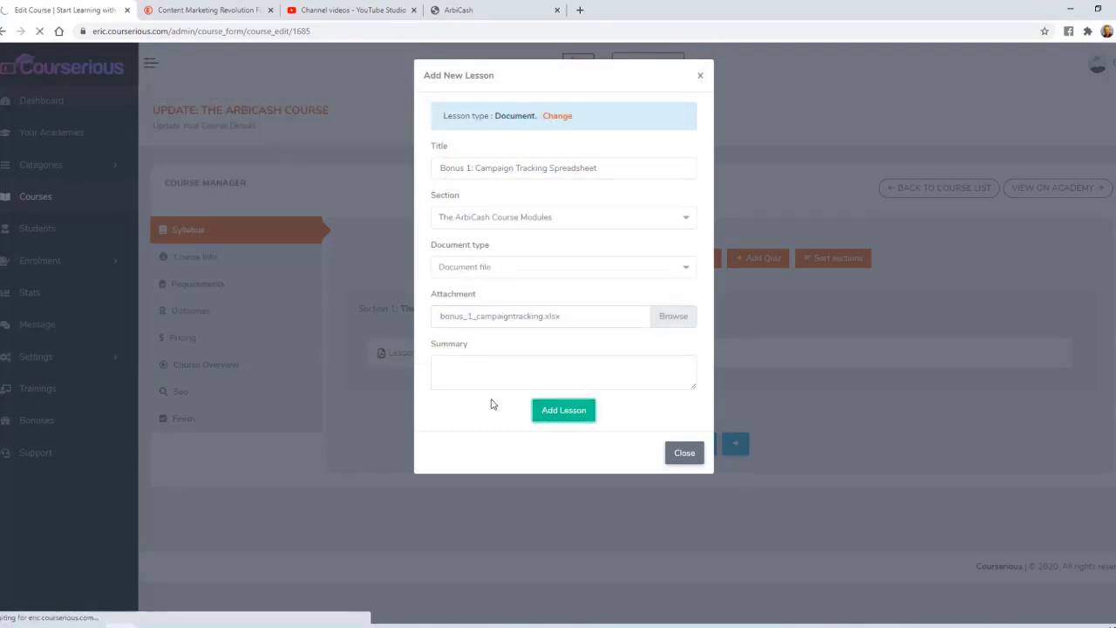
Add Document file lesson 'Bonus 2: Daily Tracking Spreadsheet' with bonus_2_dailytracking.xlsx attached.
{"action": "key", "text": "alt+Tab"}
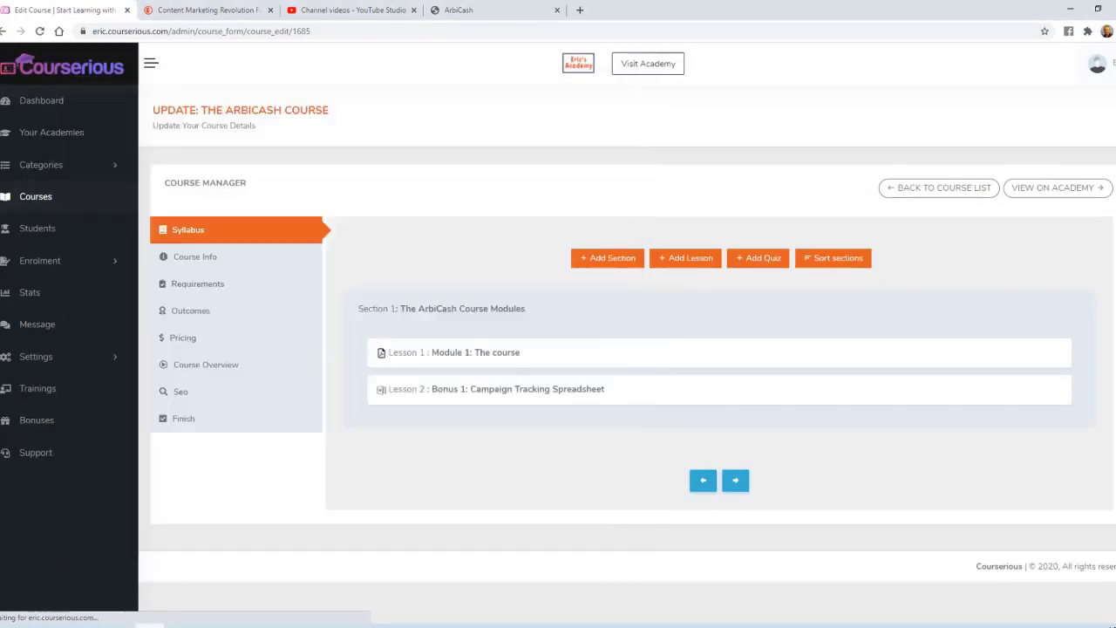
{"action": "key", "text": "alt+Tab"}
{"action": "left_click", "coordinate": [677, 259]}
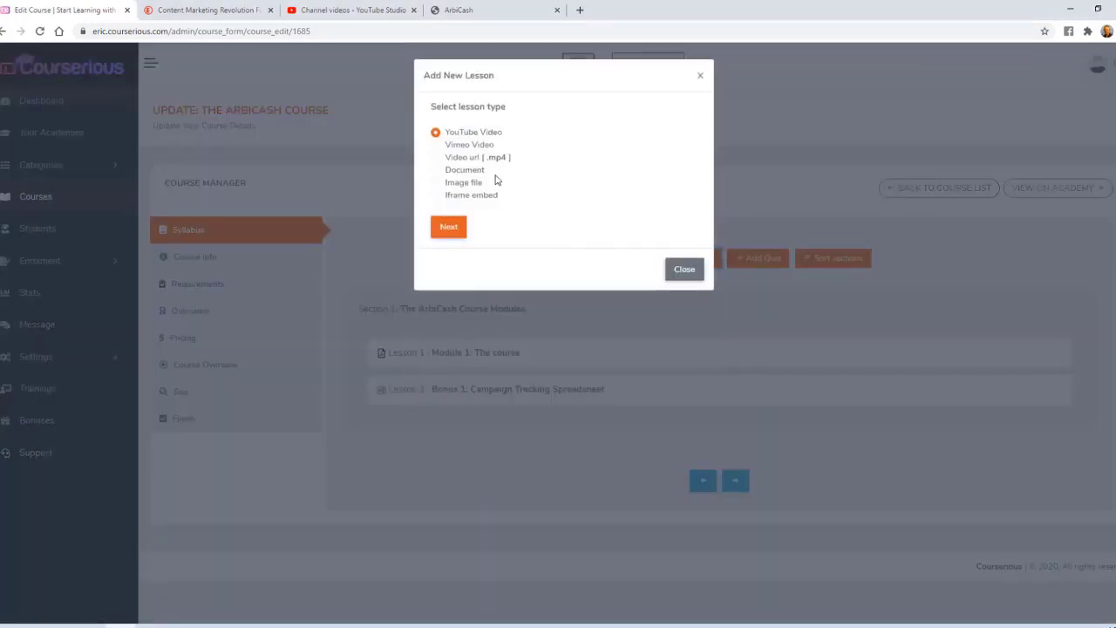
{"action": "left_click", "coordinate": [467, 171]}
{"action": "left_click", "coordinate": [448, 226]}
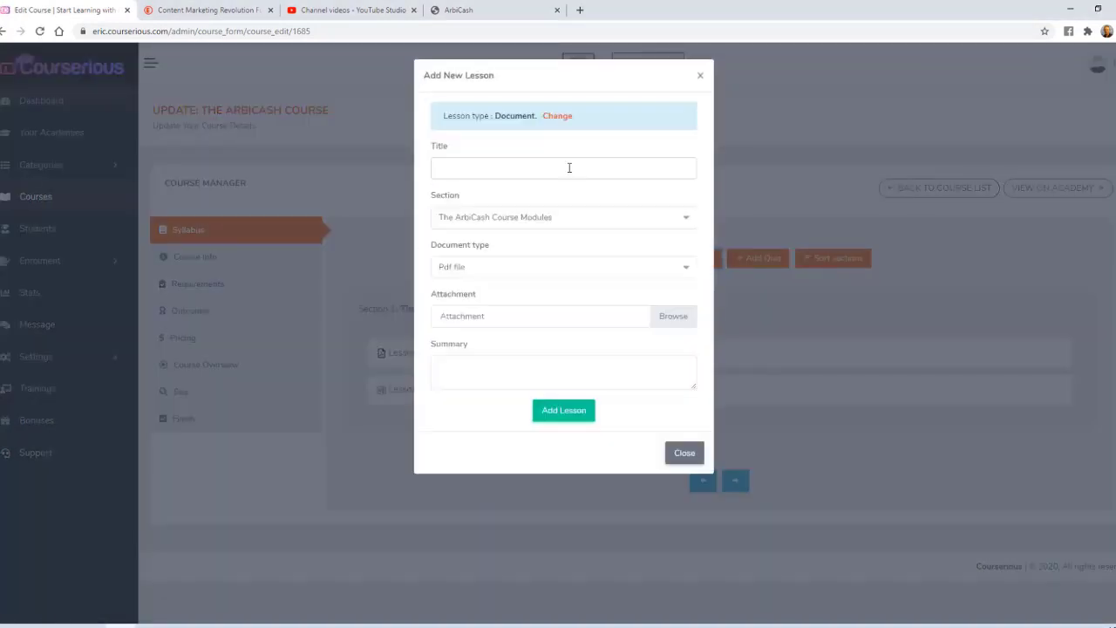
{"action": "left_click", "coordinate": [568, 167]}
{"action": "type", "text": "Bonus 2: Daily Tracking Spreadsheet"}
{"action": "left_click", "coordinate": [521, 269]}
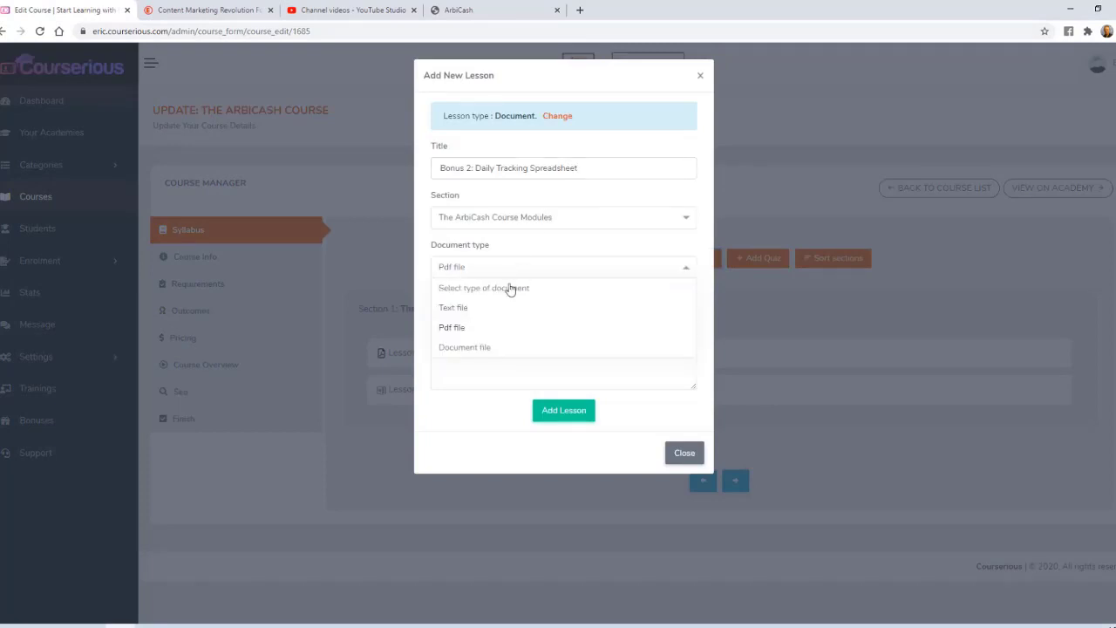
{"action": "left_click", "coordinate": [505, 347]}
{"action": "left_click", "coordinate": [667, 317]}
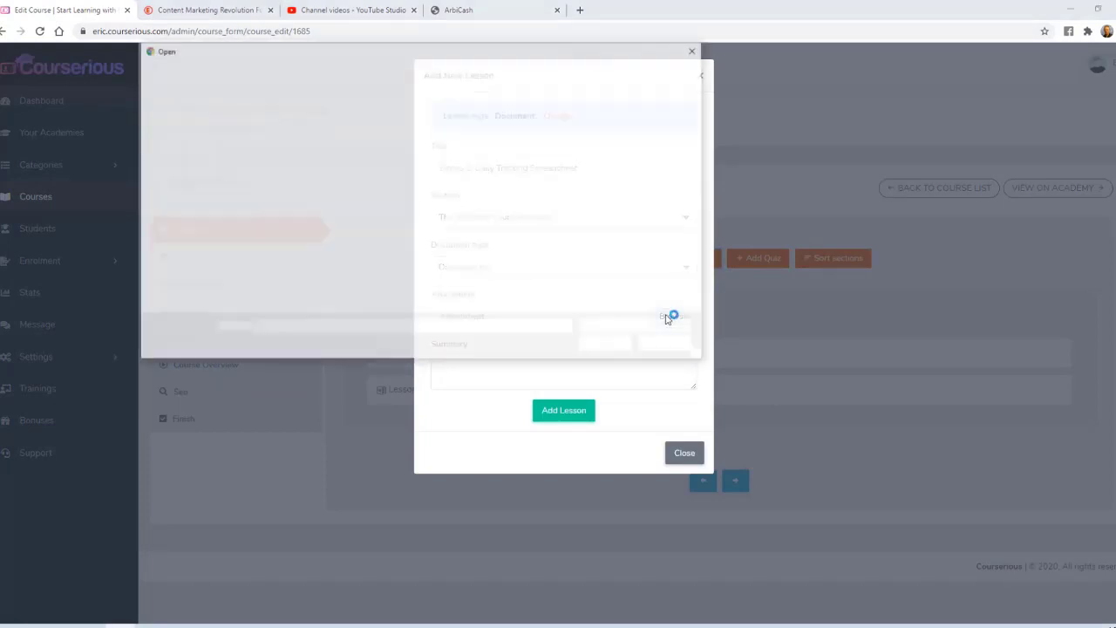
{"action": "left_click", "coordinate": [340, 149]}
{"action": "double_click", "coordinate": [340, 153]}
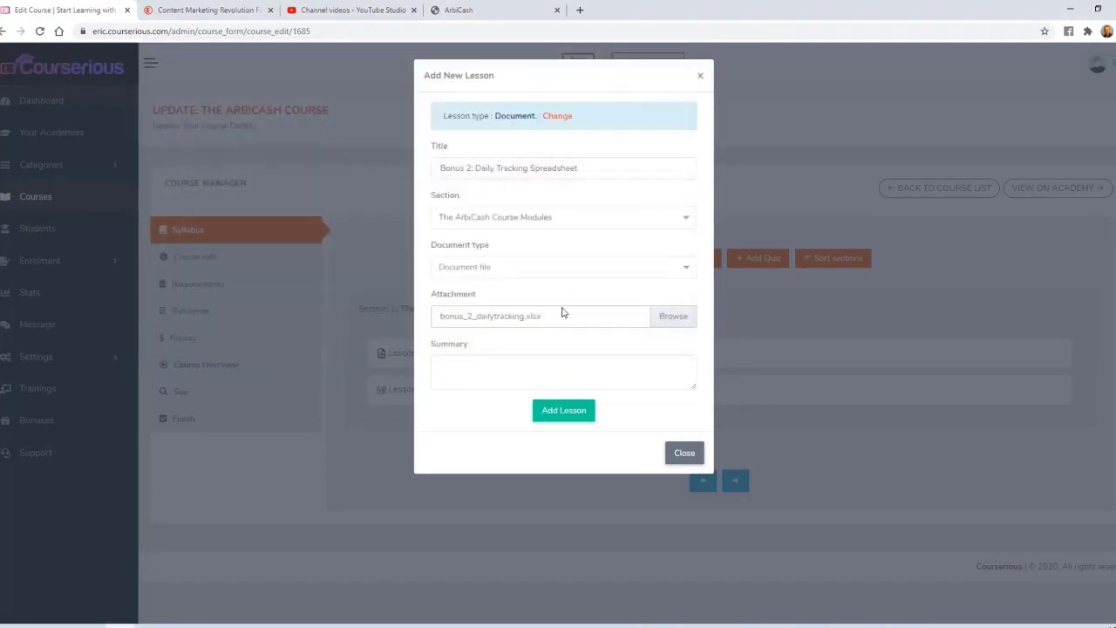
{"action": "left_click", "coordinate": [576, 414]}
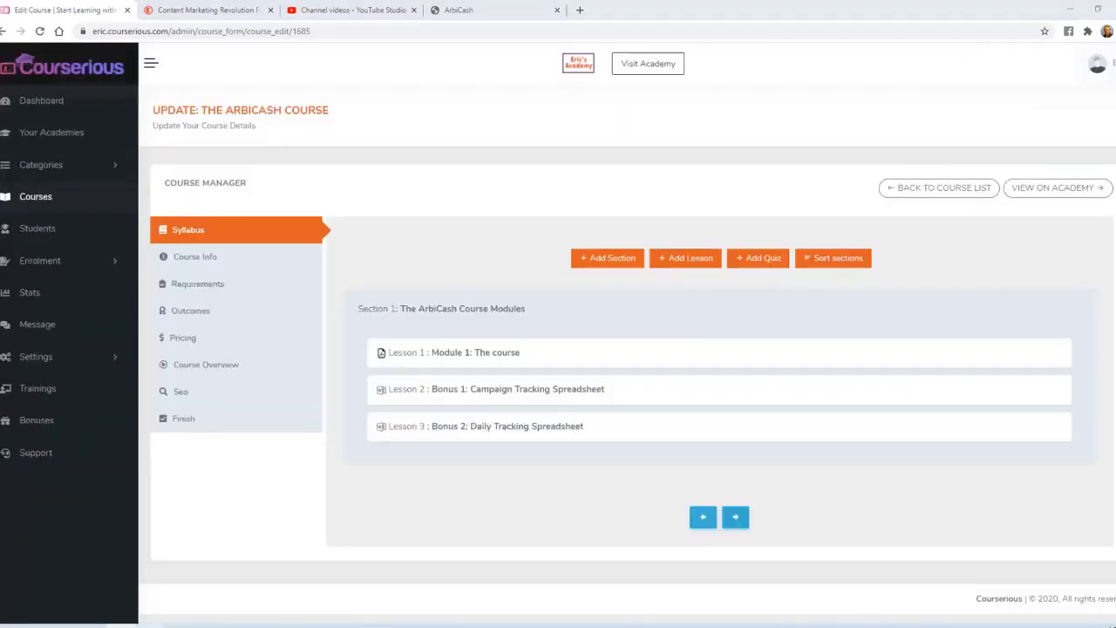
{"action": "key", "text": "alt+Tab"}
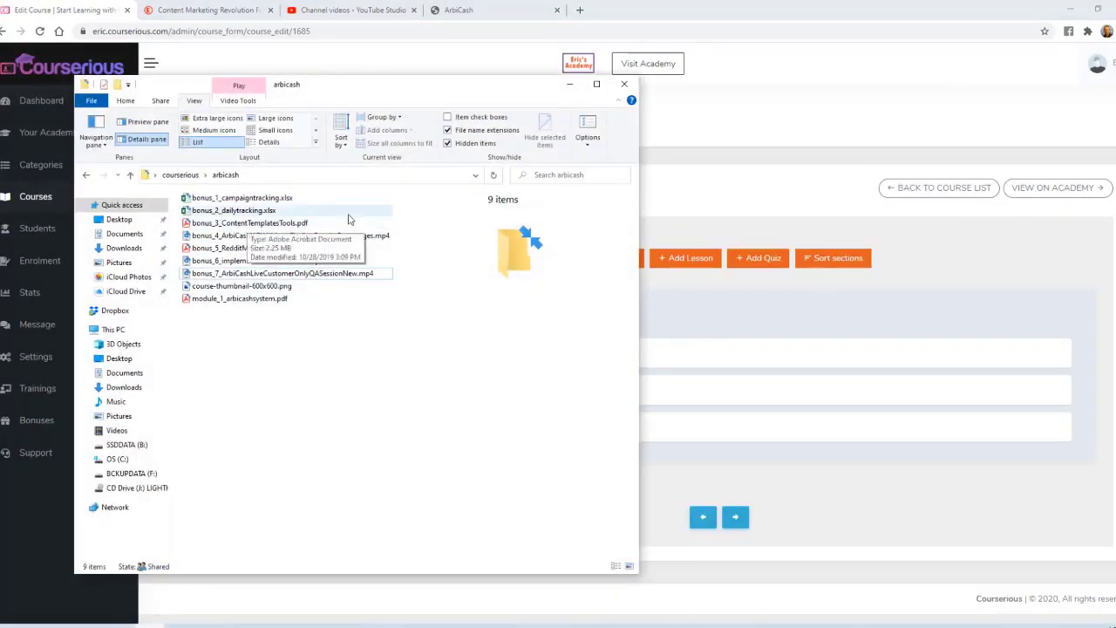
Add document lesson 'Bonus 3: Content Templates' with bonus_3_ContentTemplatesTools.pdf attached.
{"action": "left_click", "coordinate": [716, 193]}
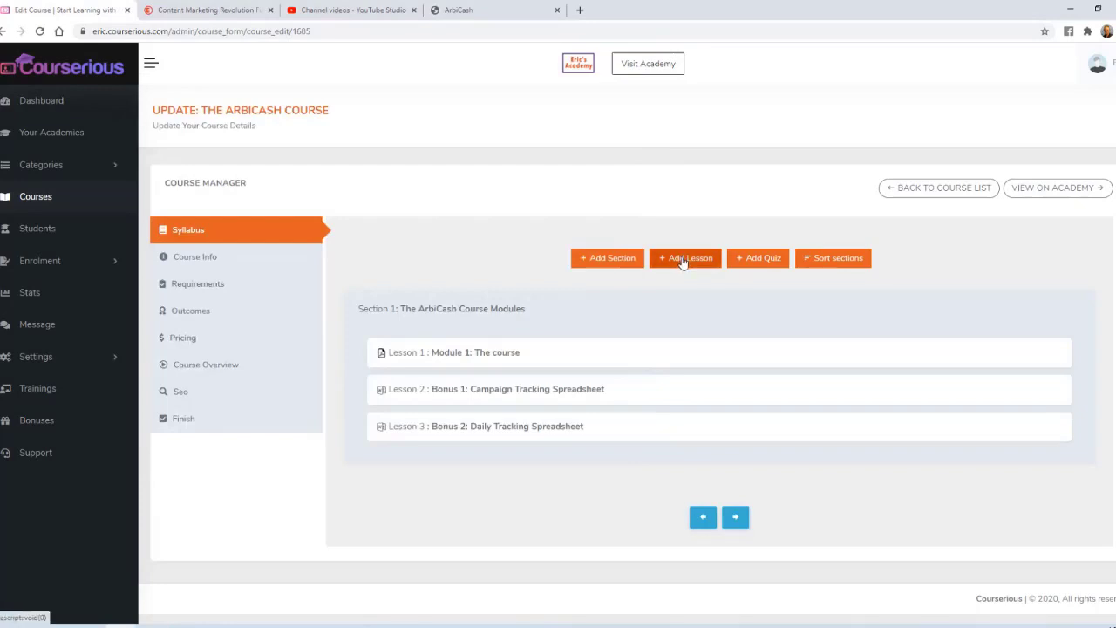
{"action": "left_click", "coordinate": [686, 258]}
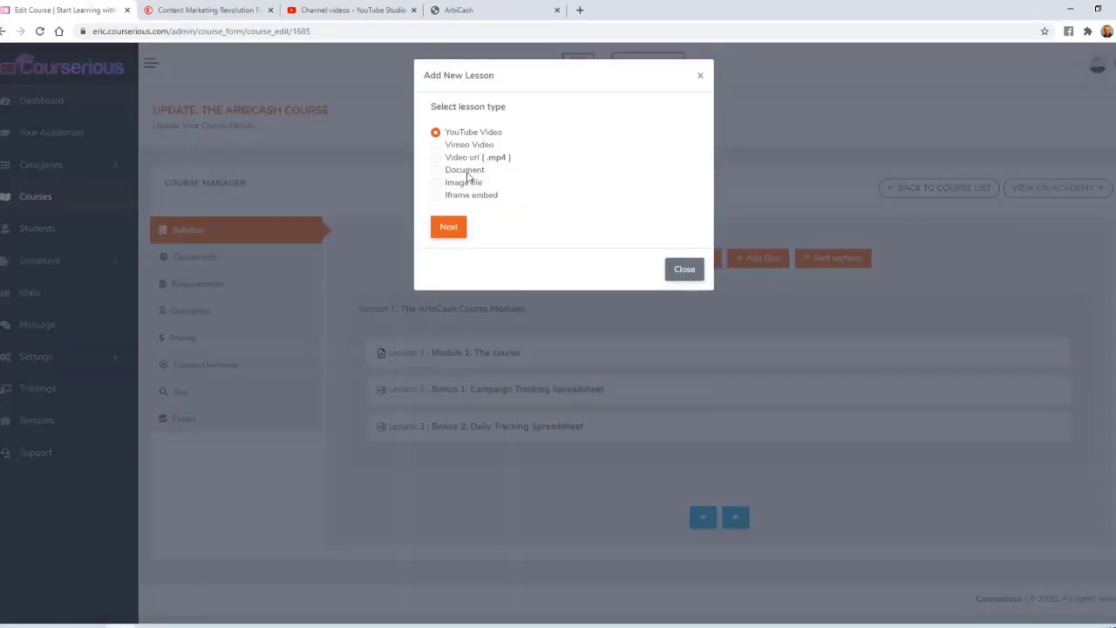
{"action": "left_click", "coordinate": [467, 171]}
{"action": "left_click", "coordinate": [452, 228]}
{"action": "type", "text": "Bonus 3: Content Templates"}
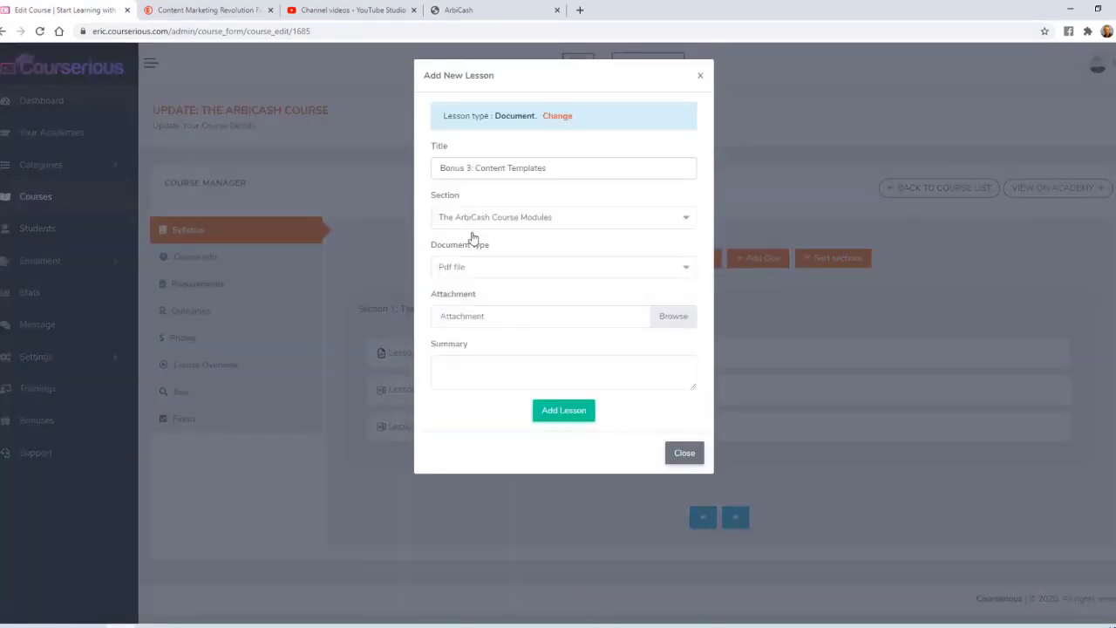
{"action": "left_click", "coordinate": [670, 316]}
{"action": "double_click", "coordinate": [466, 161]}
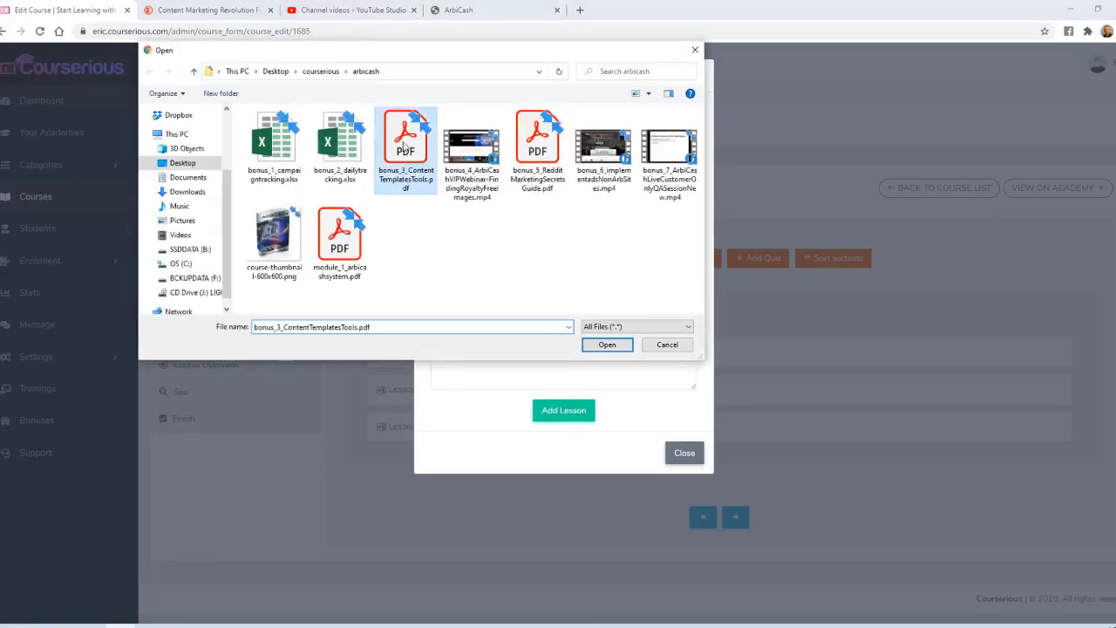
{"action": "left_click", "coordinate": [575, 418]}
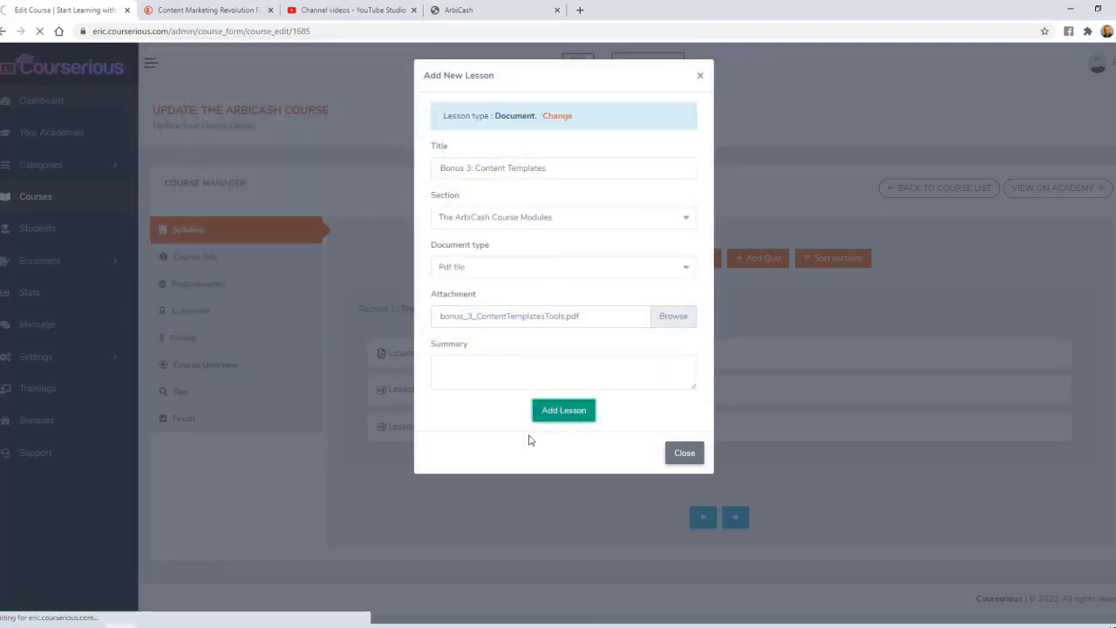
{"action": "key", "text": "alt+Tab"}
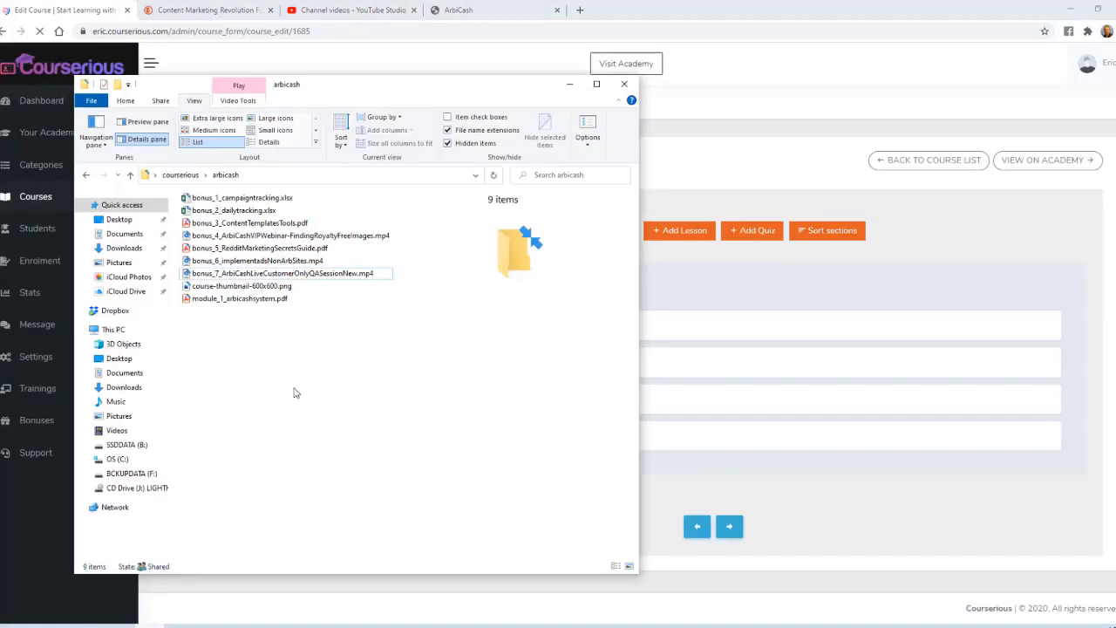
Add YouTube video lesson 'Bonus 4: Finding Royalty Free Images' with its video link and duration 1:00.
{"action": "left_click", "coordinate": [569, 83]}
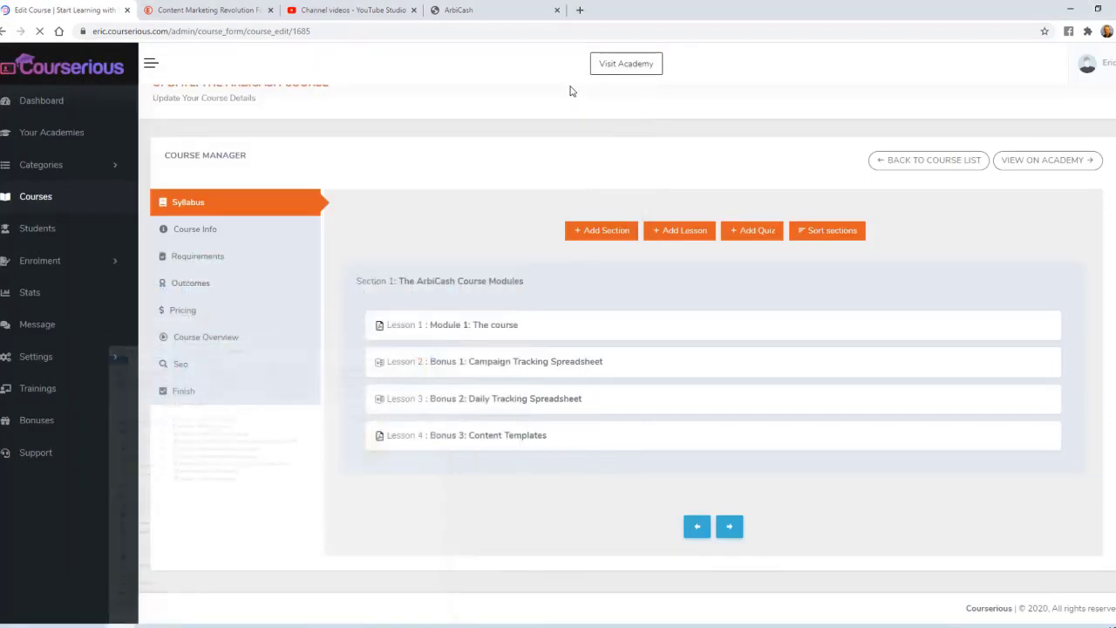
{"action": "left_click", "coordinate": [349, 11]}
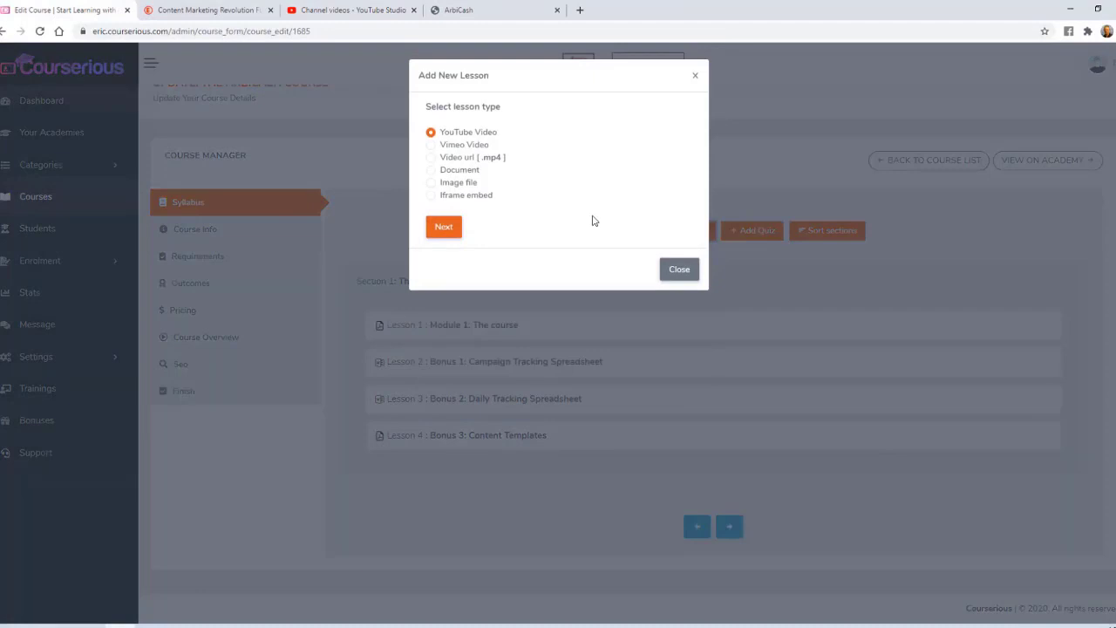
{"action": "left_click", "coordinate": [449, 224]}
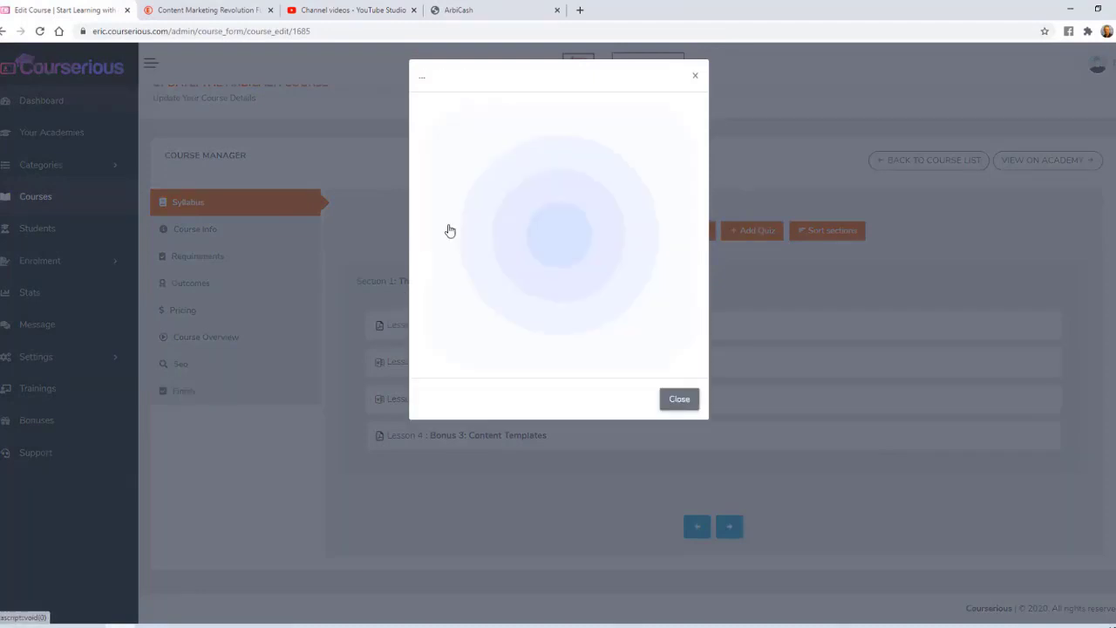
{"action": "type", "text": "https://www.youtube.com/watch?v=k9sp-kmaaik"}
{"action": "left_click", "coordinate": [457, 169]}
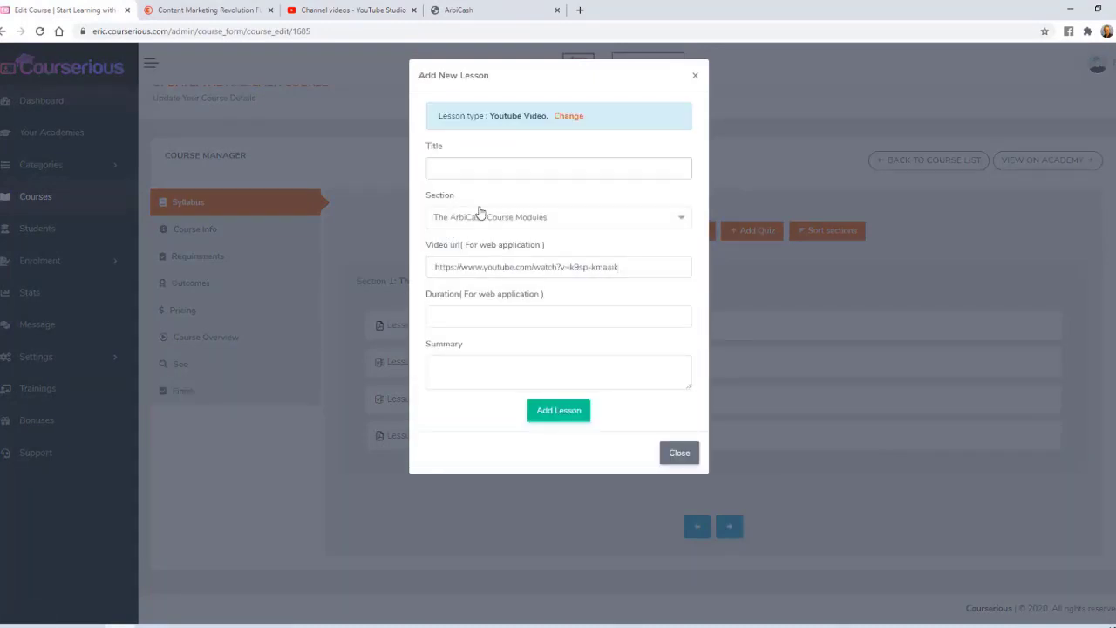
{"action": "type", "text": "Bonus 4: Finding Royalty Free Images"}
{"action": "left_click", "coordinate": [472, 317]}
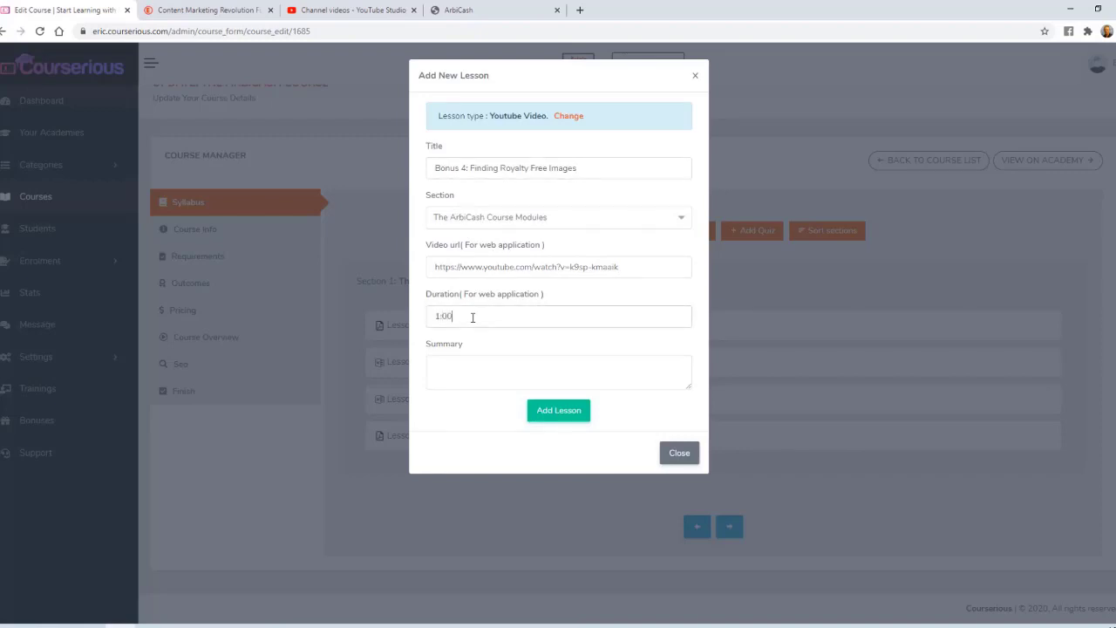
{"action": "type", "text": "1:00"}
{"action": "left_click", "coordinate": [558, 413]}
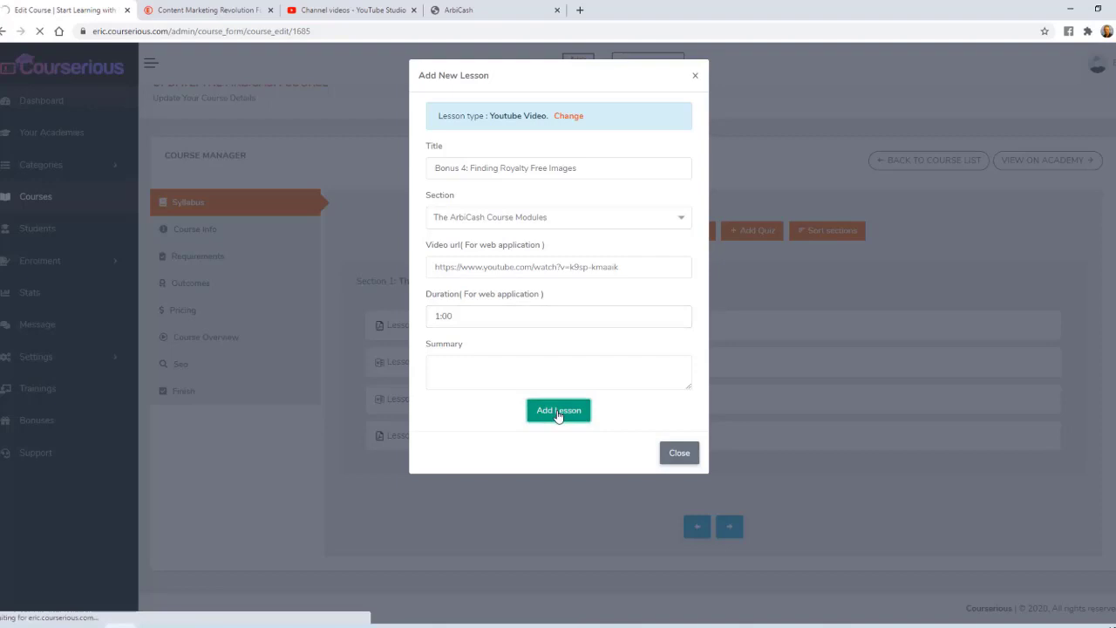
{"action": "key", "text": "alt+Tab"}
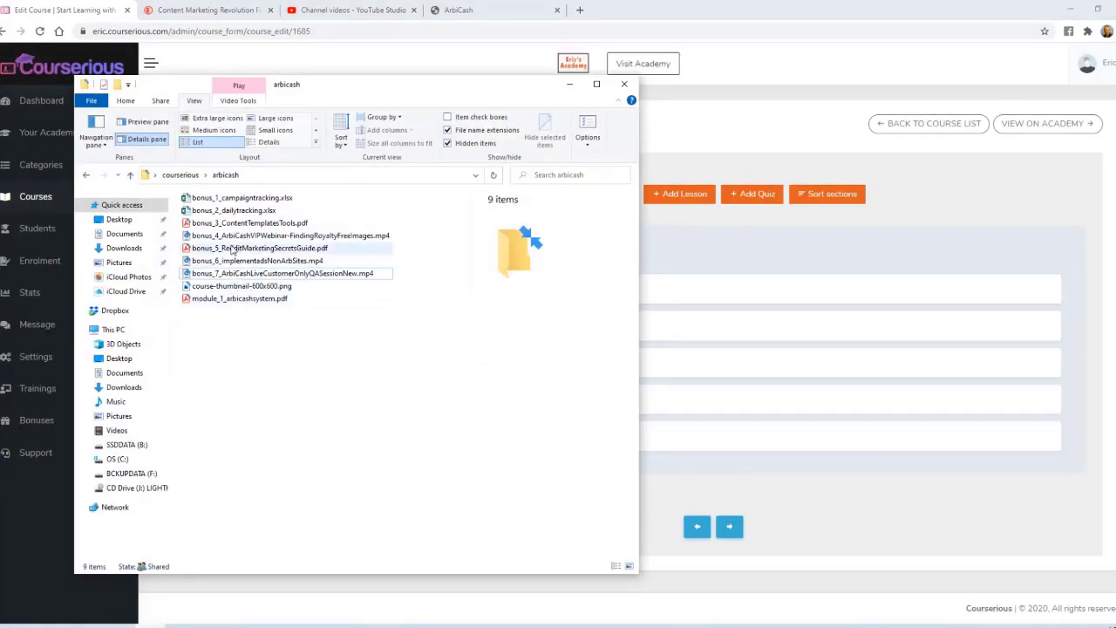
Add document lesson 'Bonus 5: Reddit Marketing Secrets' with bonus_5_RedditMarketingSecretsGuide.pdf attached.
{"action": "left_click", "coordinate": [572, 84]}
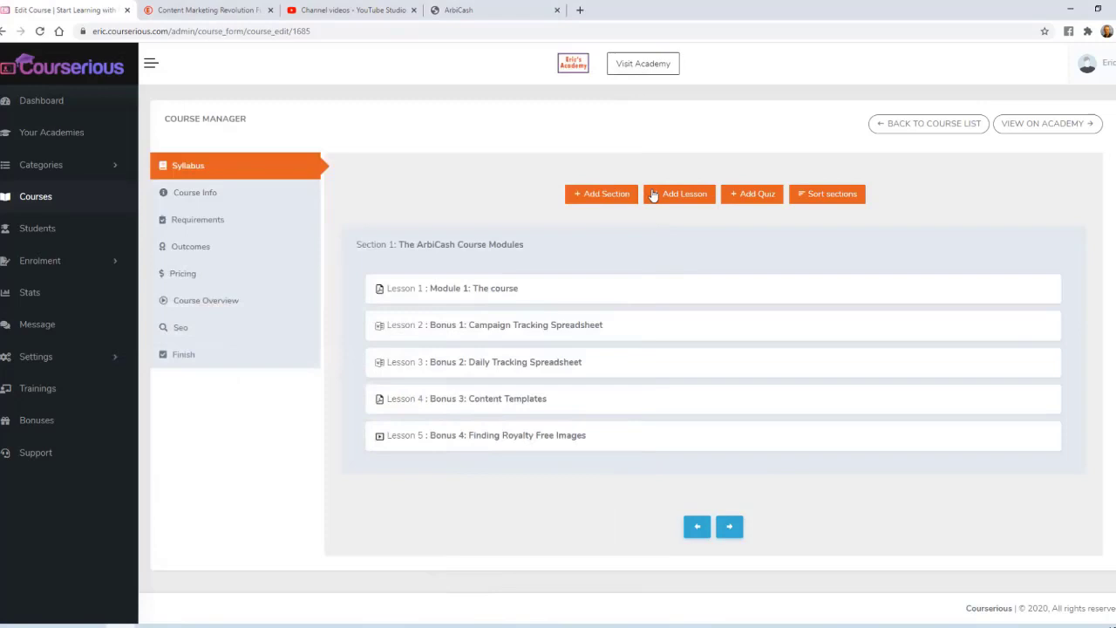
{"action": "left_click", "coordinate": [667, 196]}
{"action": "left_click", "coordinate": [462, 172]}
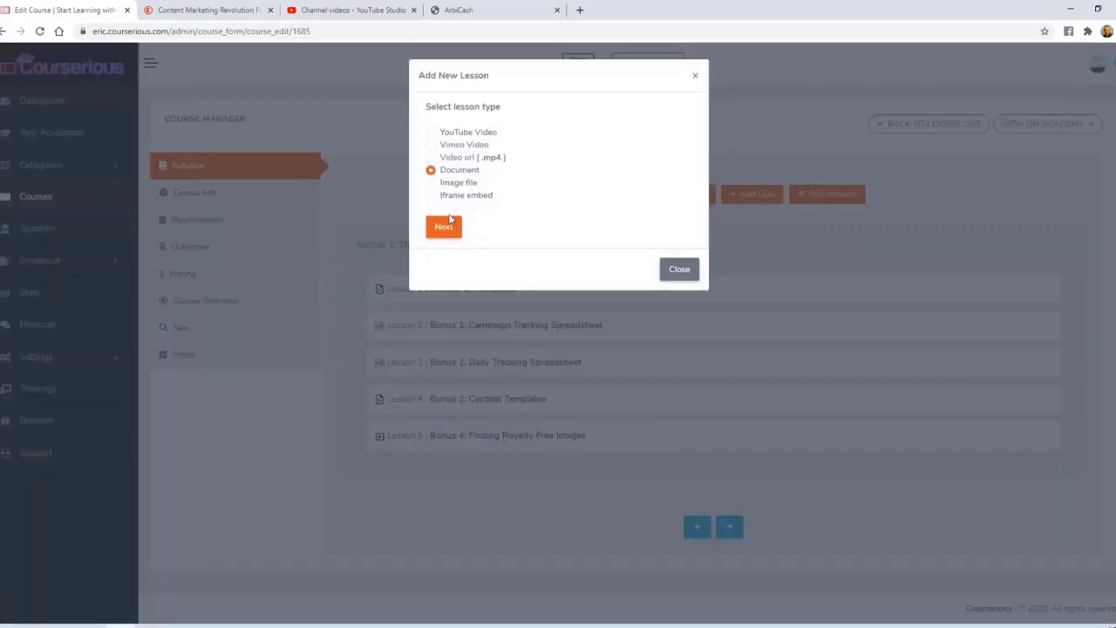
{"action": "left_click", "coordinate": [443, 225]}
{"action": "type", "text": "Bonus 5: Reddit Marketing Secrets"}
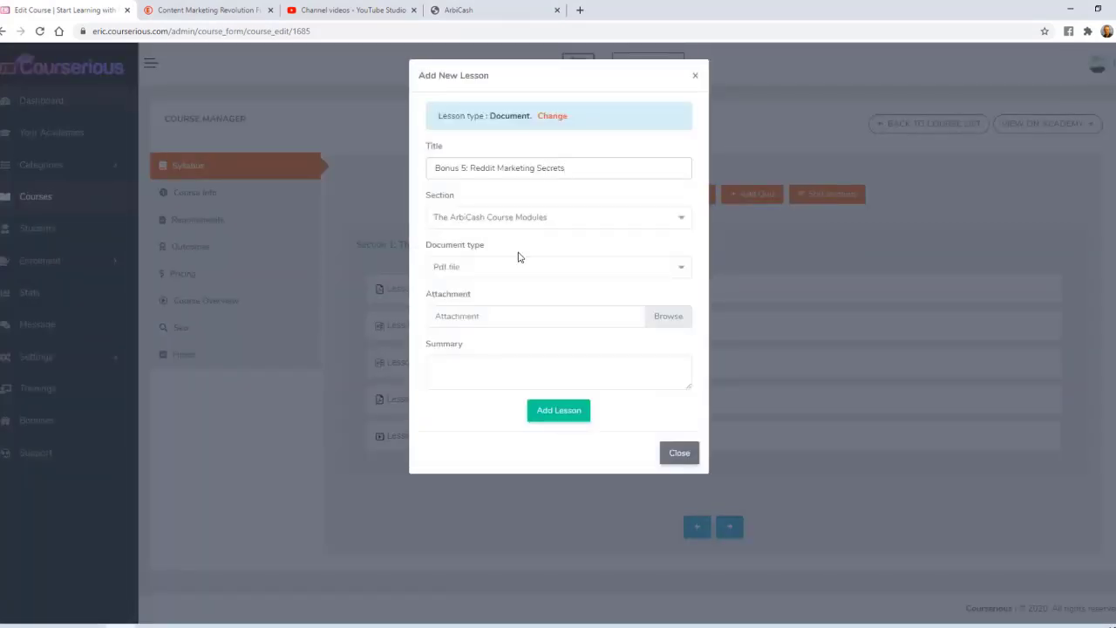
{"action": "left_click", "coordinate": [510, 320]}
{"action": "double_click", "coordinate": [543, 171]}
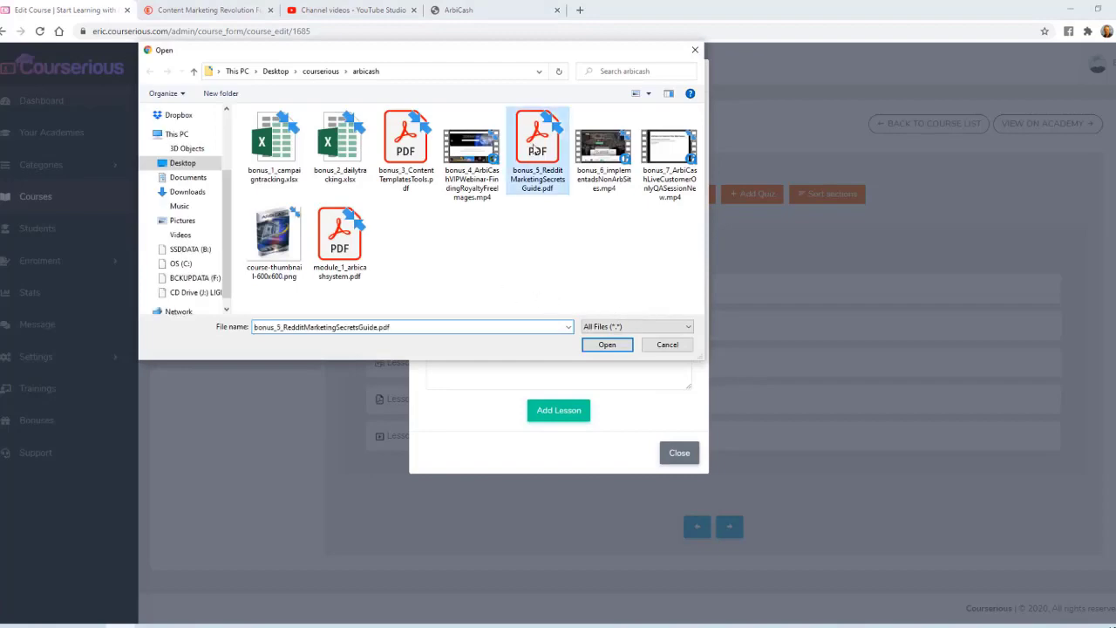
{"action": "left_click", "coordinate": [572, 410]}
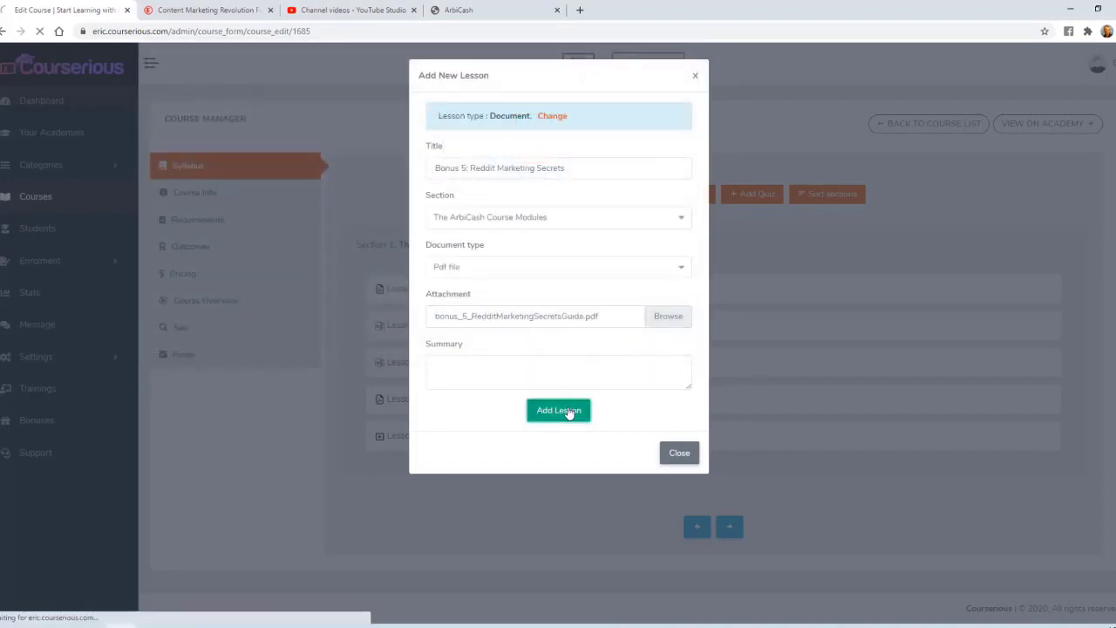
{"action": "key", "text": "alt+Tab"}
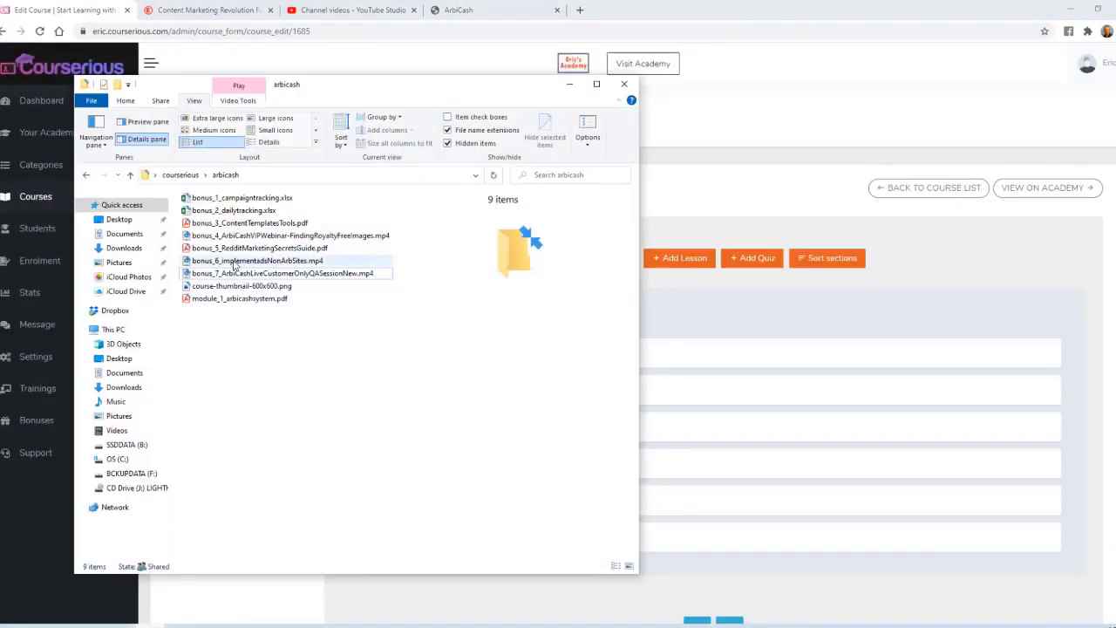
{"action": "left_click", "coordinate": [341, 9]}
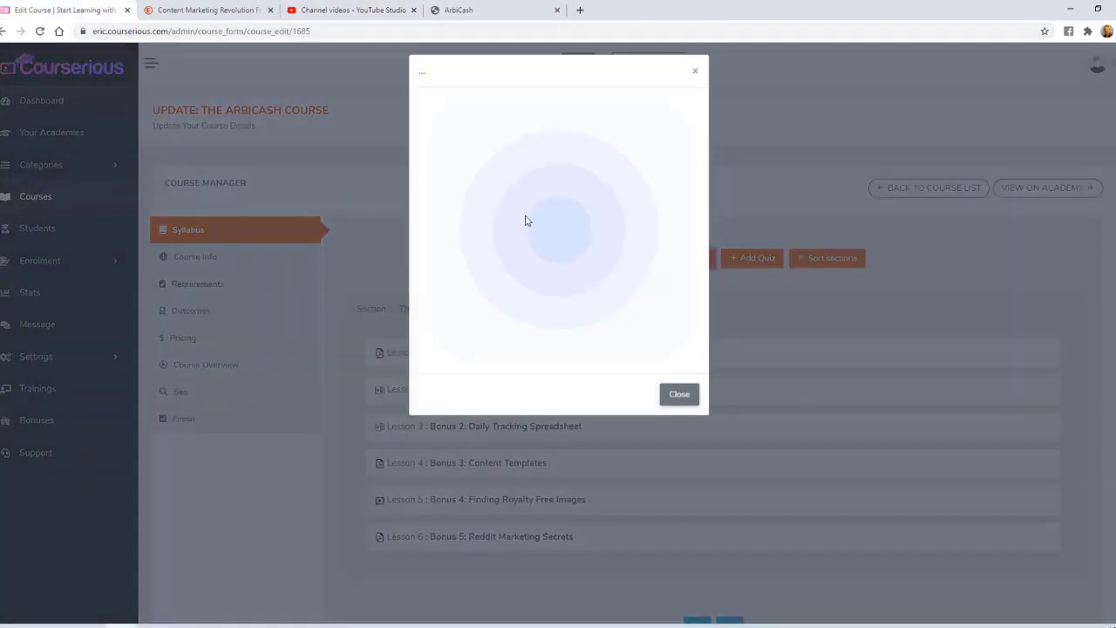
Add YouTube video lesson 'Bonus 6: Non-Arbitrage Sites' with its video link and 1:00 duration.
{"action": "left_click", "coordinate": [444, 228]}
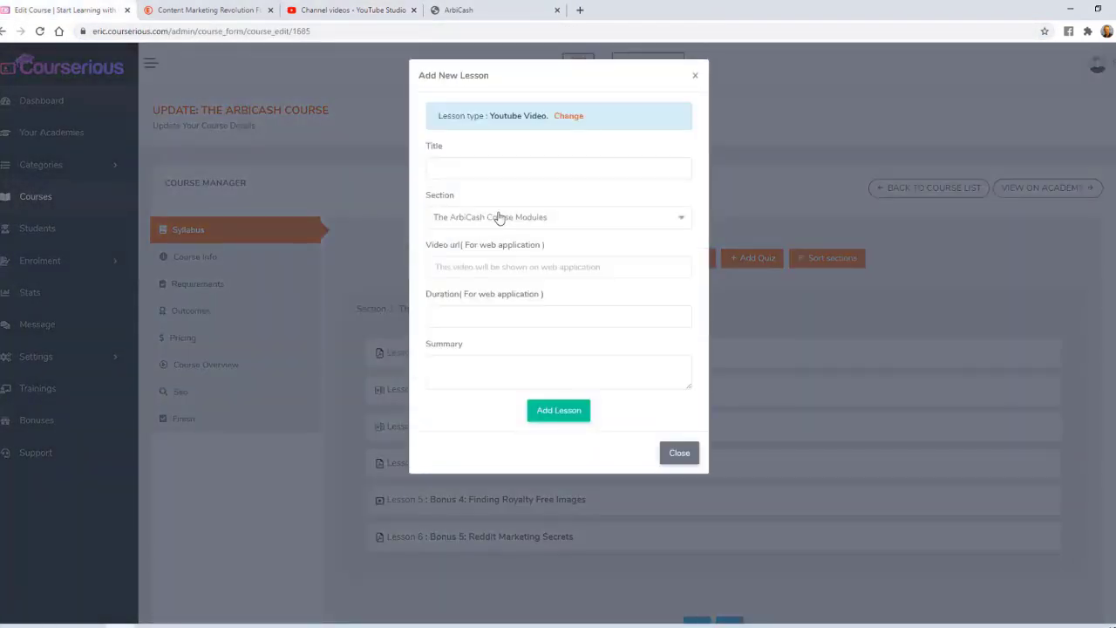
{"action": "left_click", "coordinate": [472, 269]}
{"action": "type", "text": "https://www.youtube.com/watch?v=Mu22ltB3Je0"}
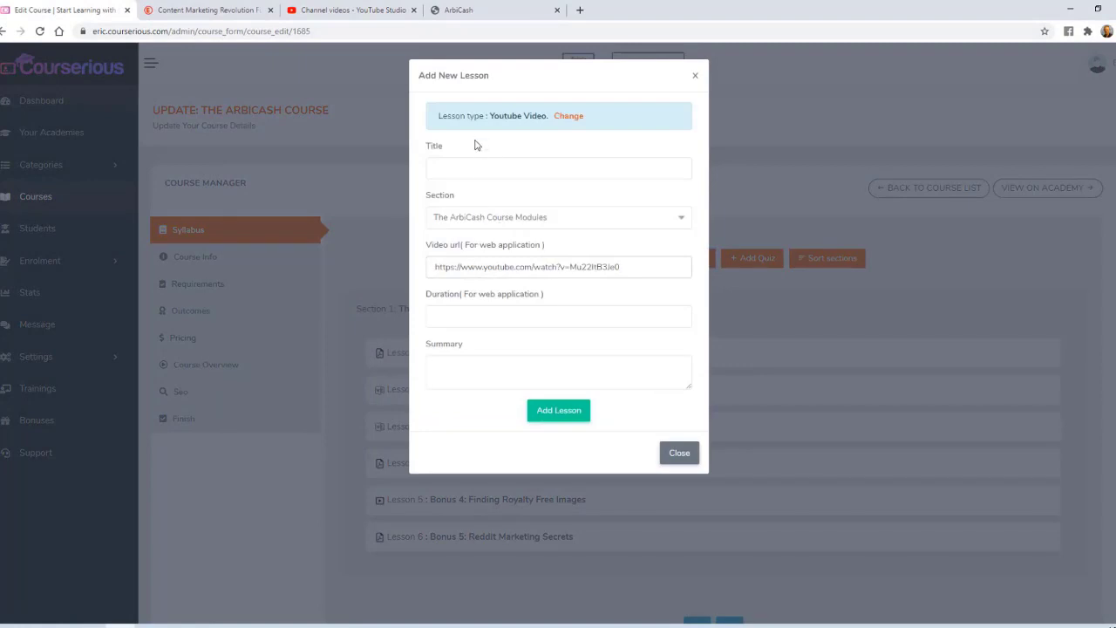
{"action": "left_click", "coordinate": [473, 163]}
{"action": "type", "text": "Bonus 6: Non-Arbitrage Sites"}
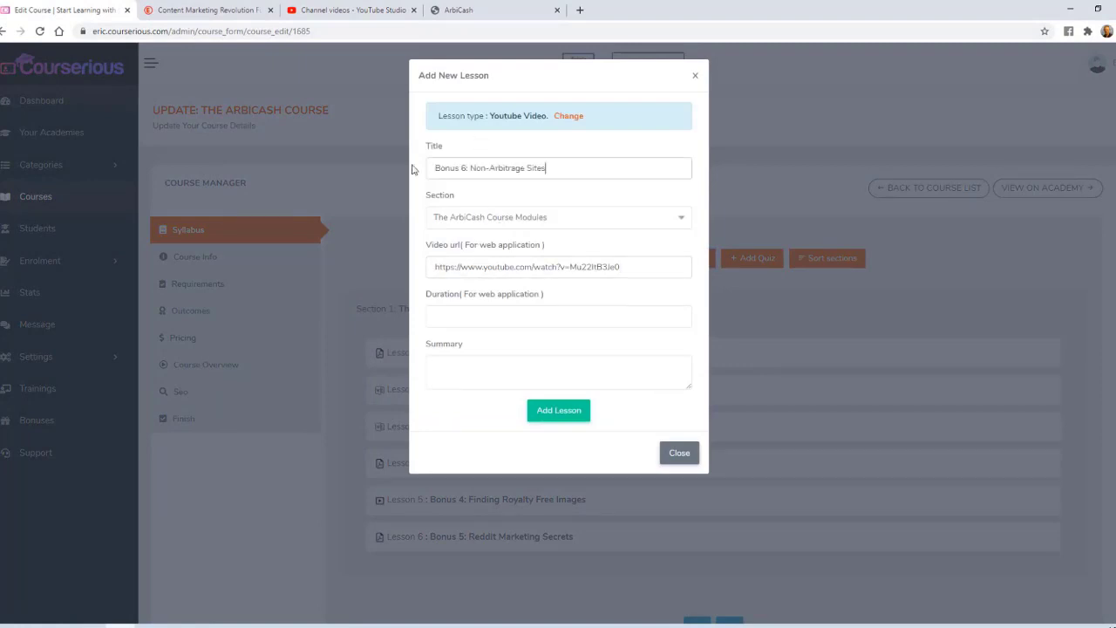
{"action": "left_click", "coordinate": [464, 315]}
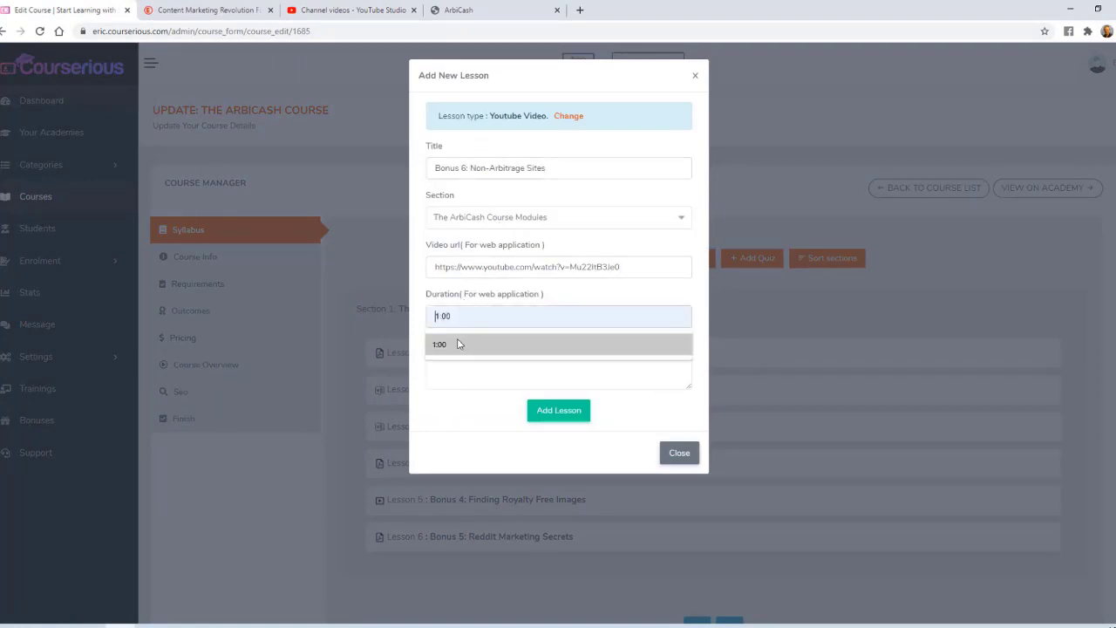
{"action": "left_click", "coordinate": [457, 344]}
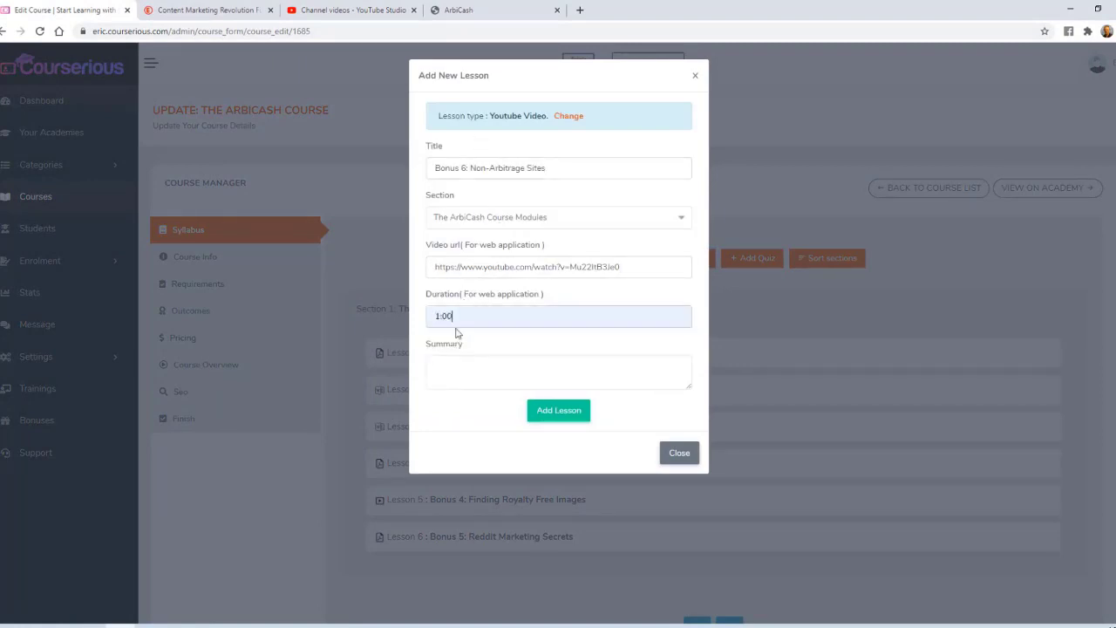
{"action": "left_click", "coordinate": [561, 415]}
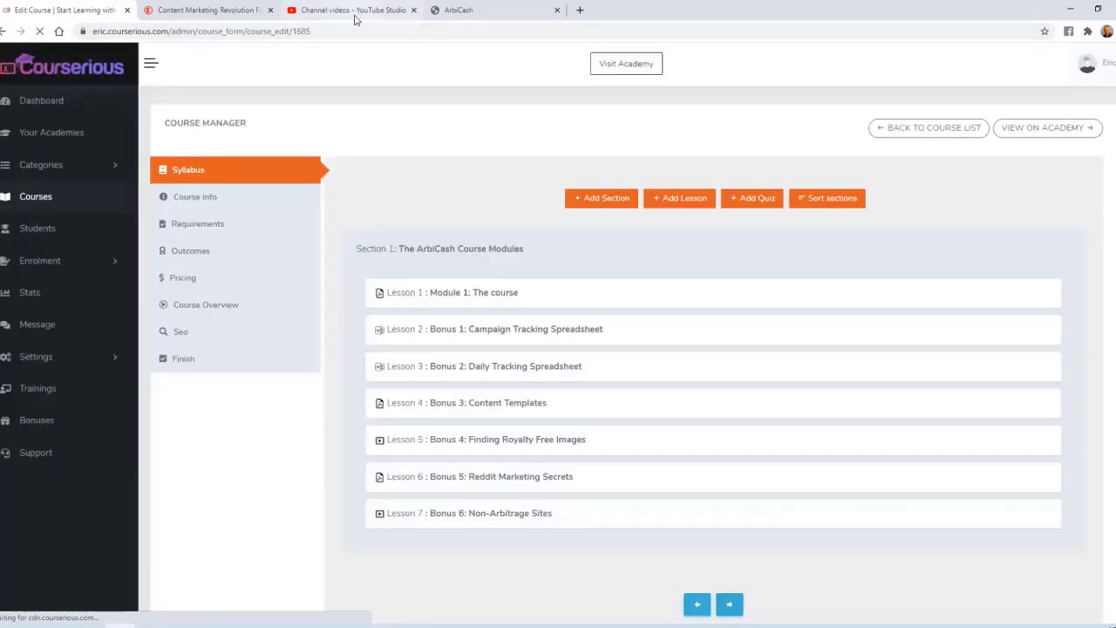
{"action": "left_click", "coordinate": [354, 12]}
{"action": "mouse_move", "coordinate": [323, 229]}
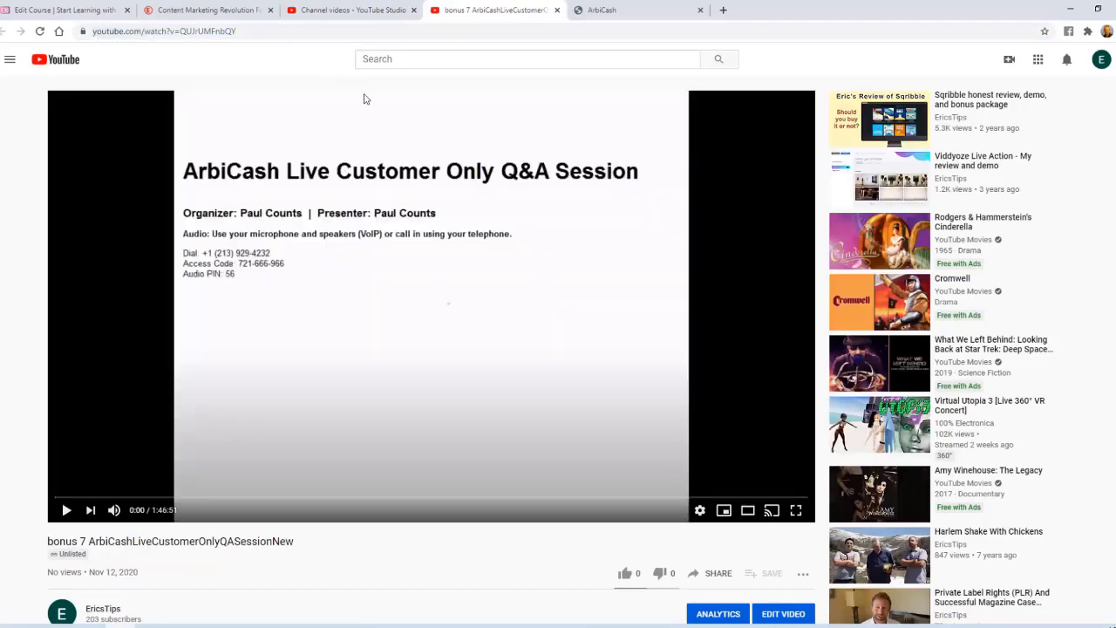
{"action": "key", "text": "ctrl+1"}
Add a YouTube lesson 'Bonus 7: Q&A Webinar' from the pasted link, with duration 1:45.
{"action": "left_click", "coordinate": [660, 199]}
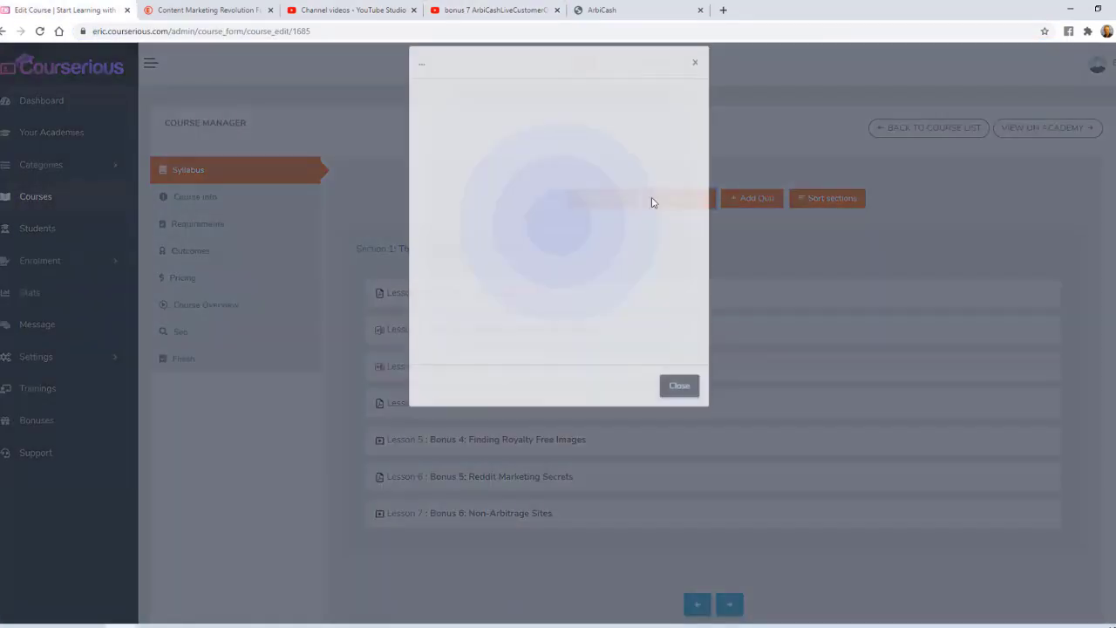
{"action": "left_click", "coordinate": [447, 229]}
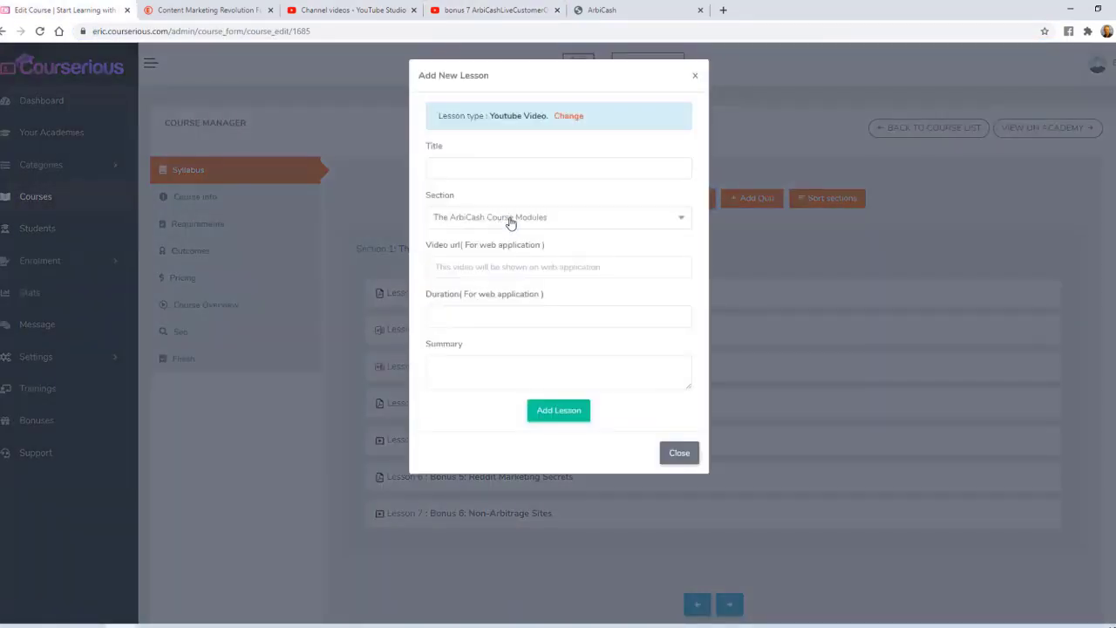
{"action": "left_click", "coordinate": [480, 263]}
{"action": "type", "text": "https://www.youtube.com/watch?v=QUIrUMFnbQY"}
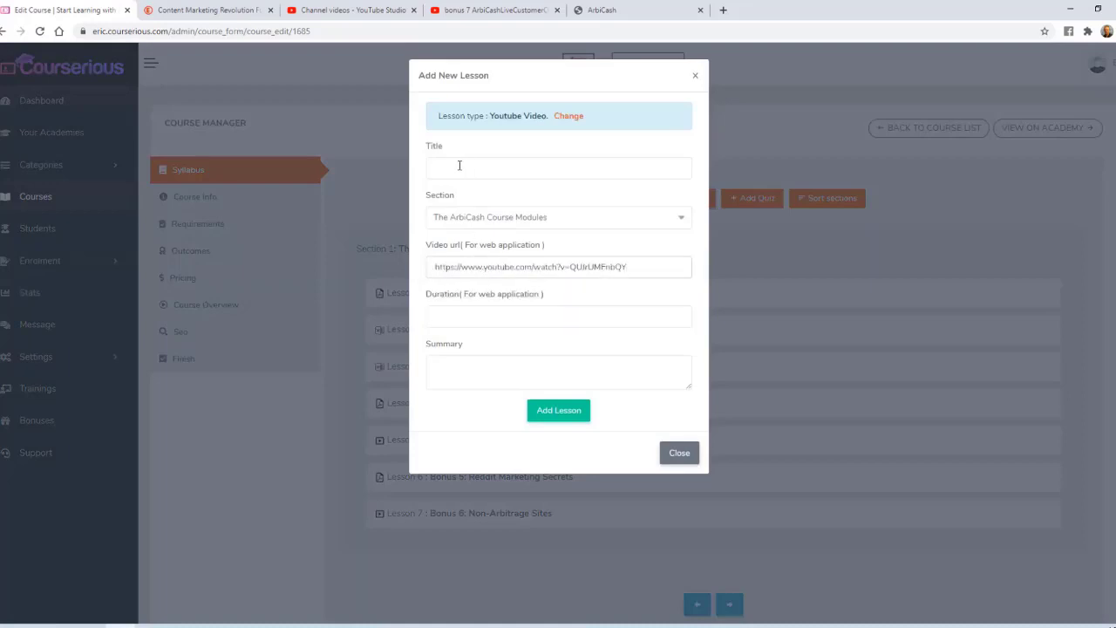
{"action": "left_click", "coordinate": [459, 166]}
{"action": "type", "text": "Bonus 7: Q&A Webinar"}
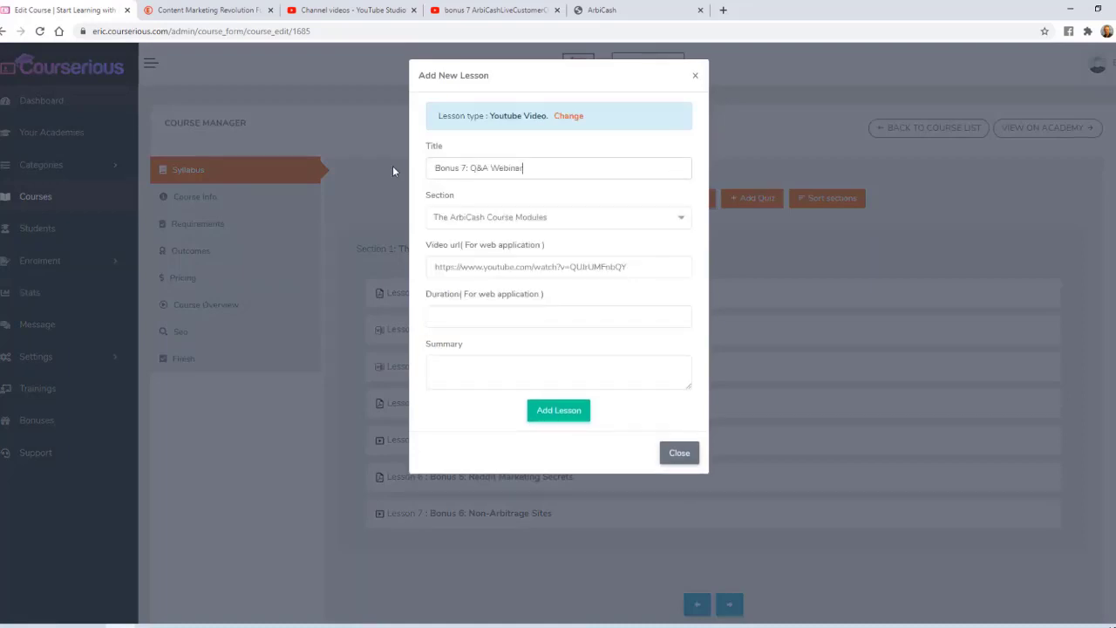
{"action": "left_click", "coordinate": [457, 315]}
{"action": "type", "text": "1:45"}
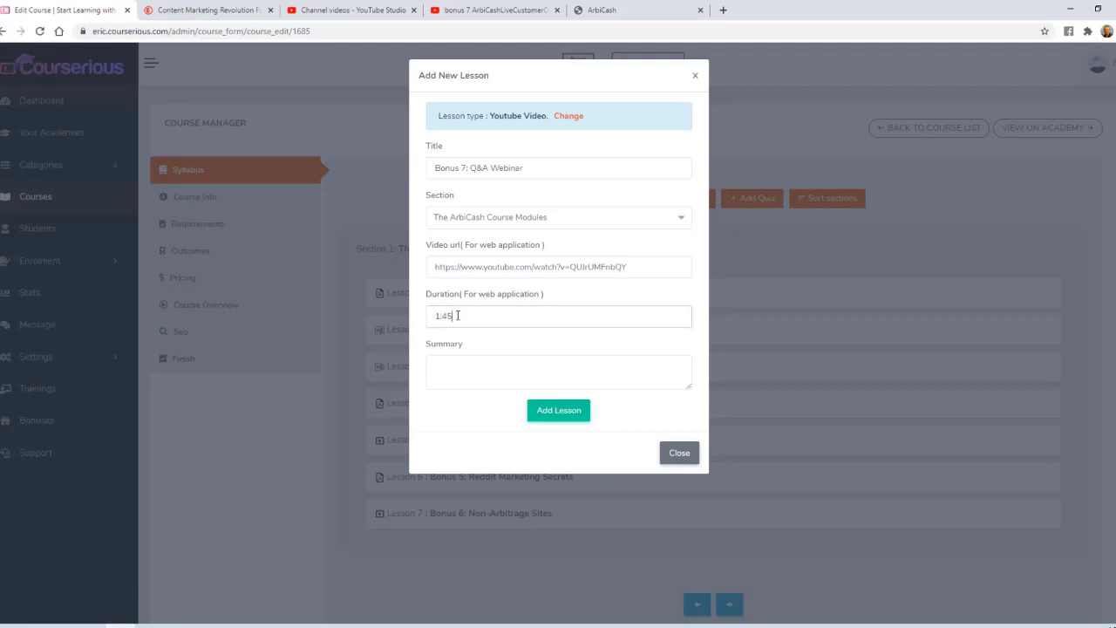
{"action": "left_click", "coordinate": [558, 410]}
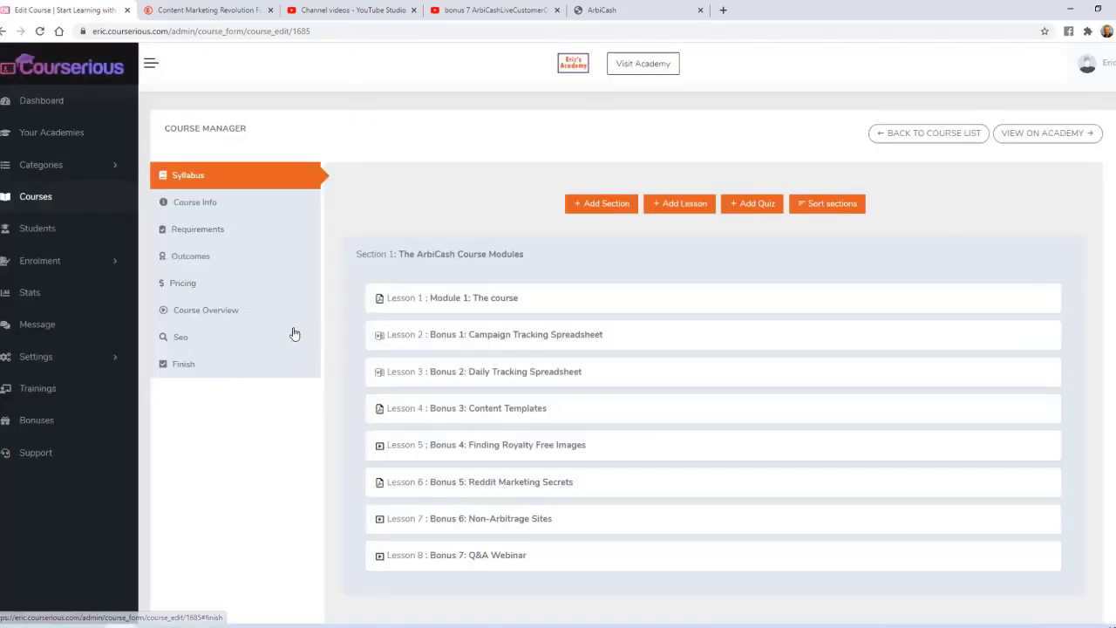
Save the edited ArbiCash course from the editor's Finish step with Update.
{"action": "left_click", "coordinate": [197, 364]}
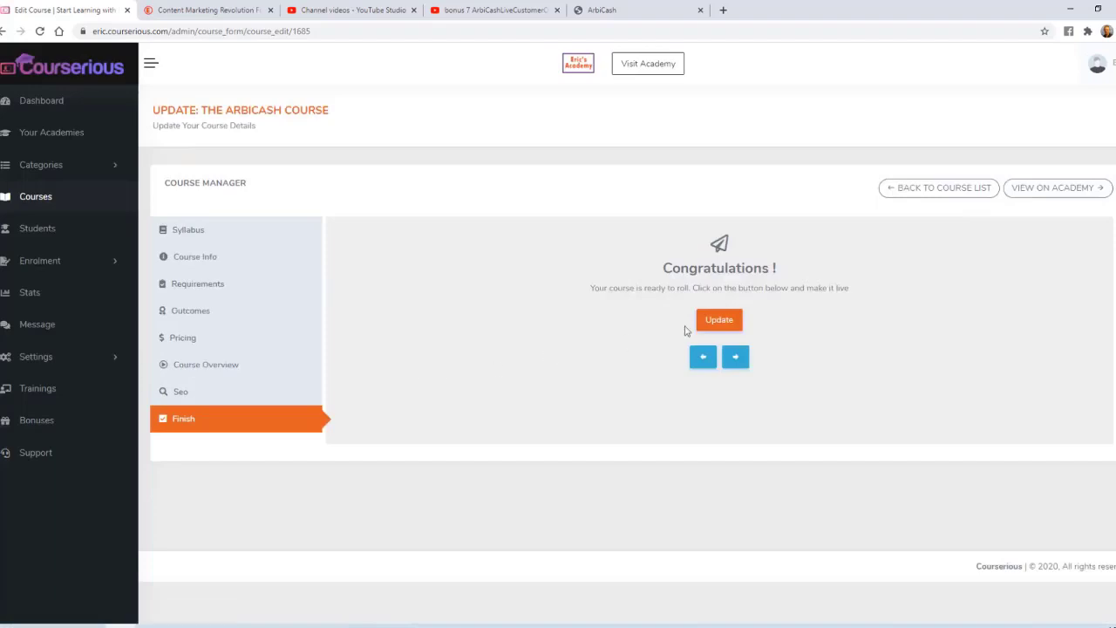
{"action": "left_click", "coordinate": [711, 322]}
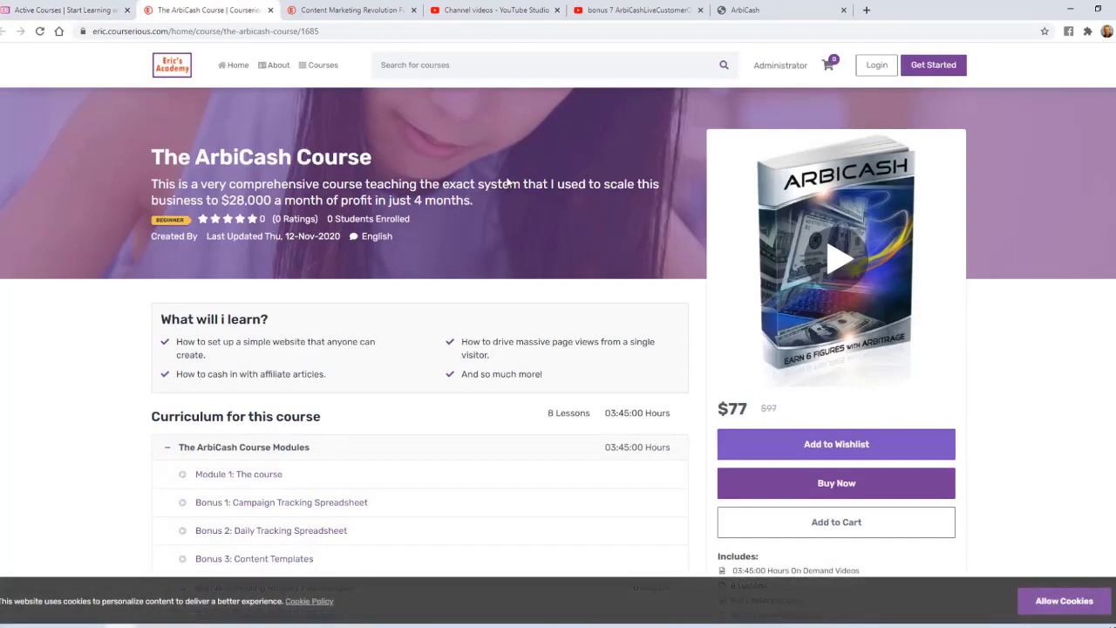
Scroll through the ArbiCash course page, expand its full description, and scroll back up.
{"action": "scroll", "coordinate": [837, 140], "scroll_direction": "down", "scroll_amount": 1}
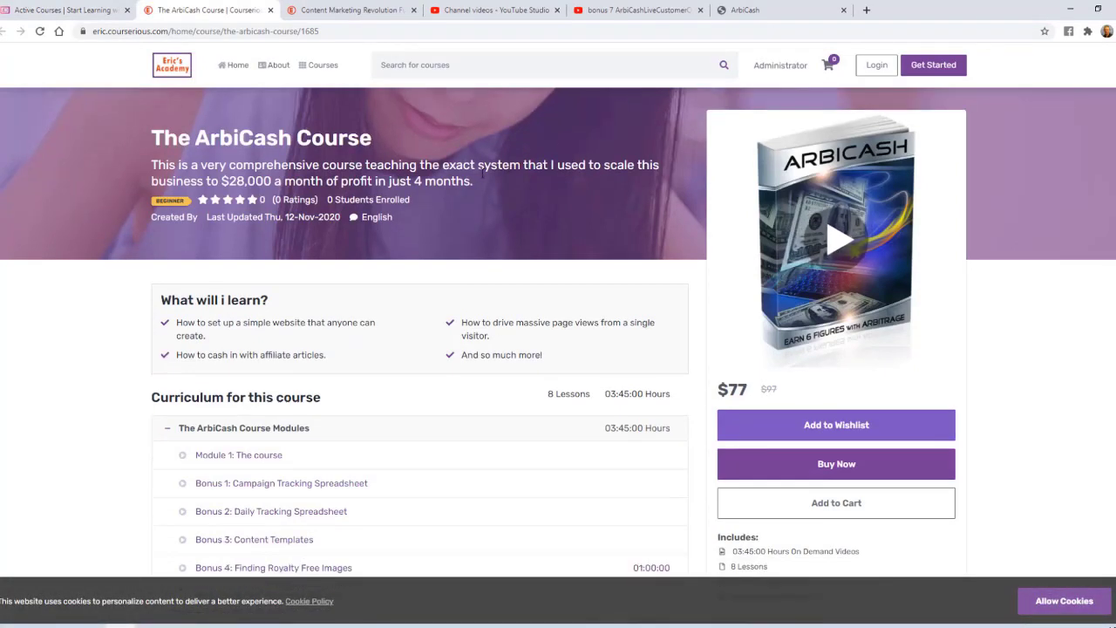
{"action": "scroll", "coordinate": [389, 264], "scroll_direction": "down", "scroll_amount": 2}
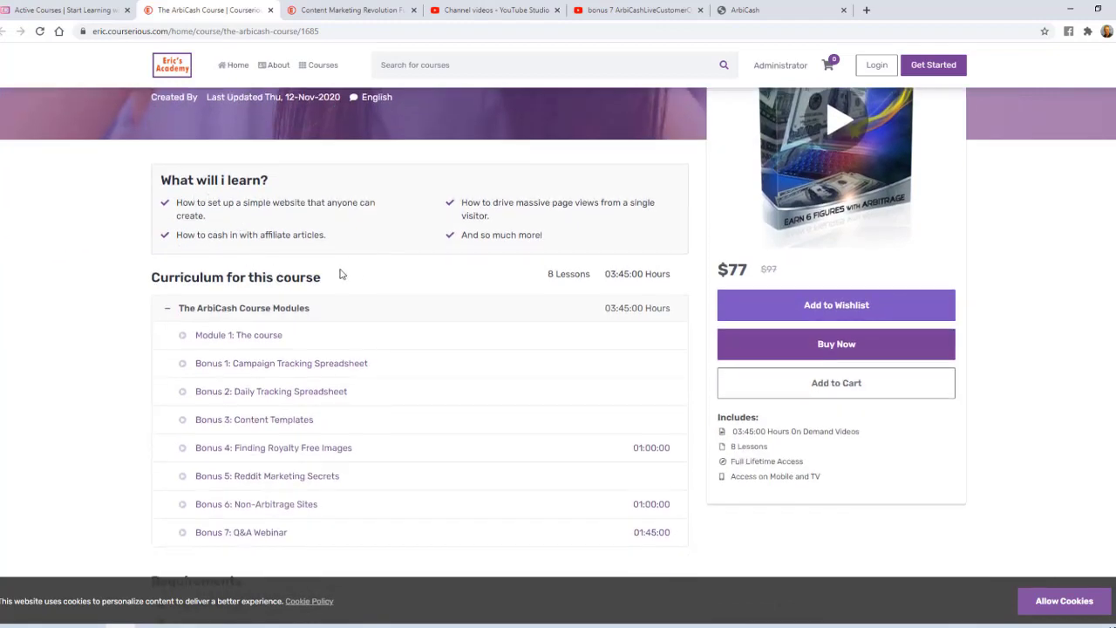
{"action": "scroll", "coordinate": [354, 281], "scroll_direction": "down", "scroll_amount": 2}
{"action": "scroll", "coordinate": [314, 319], "scroll_direction": "down", "scroll_amount": 3}
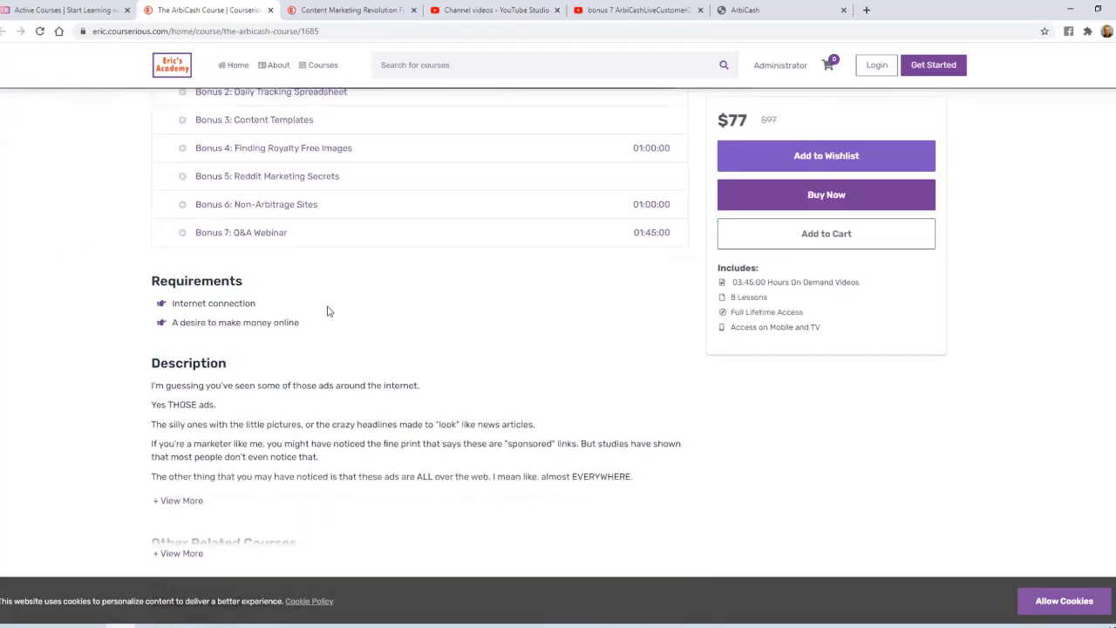
{"action": "scroll", "coordinate": [262, 299], "scroll_direction": "down", "scroll_amount": 3}
{"action": "left_click", "coordinate": [187, 321]}
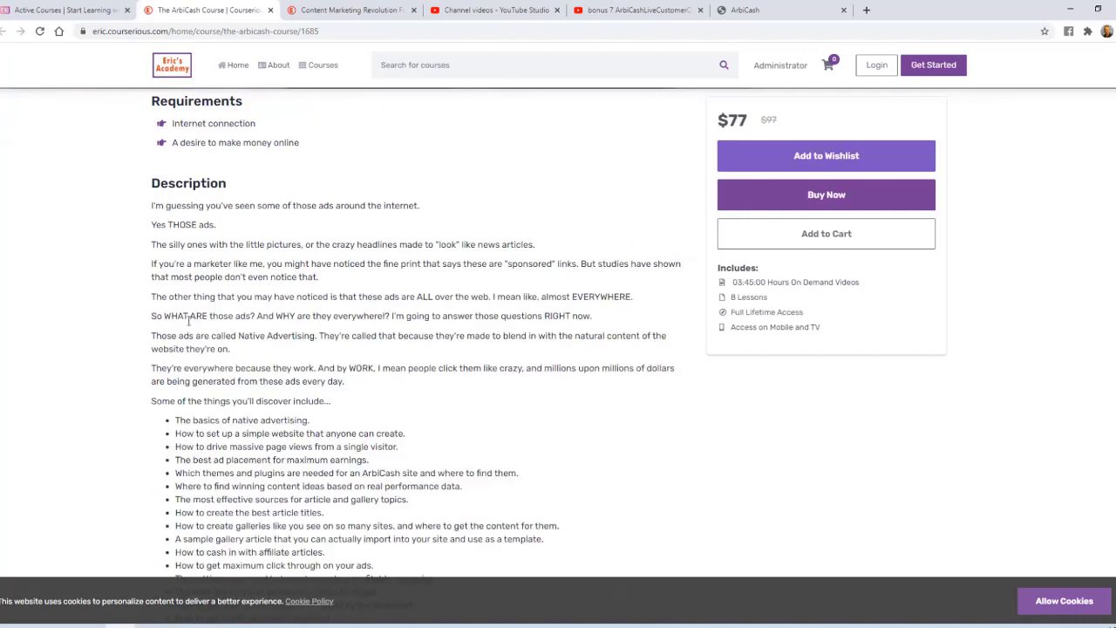
{"action": "scroll", "coordinate": [234, 317], "scroll_direction": "up", "scroll_amount": 1}
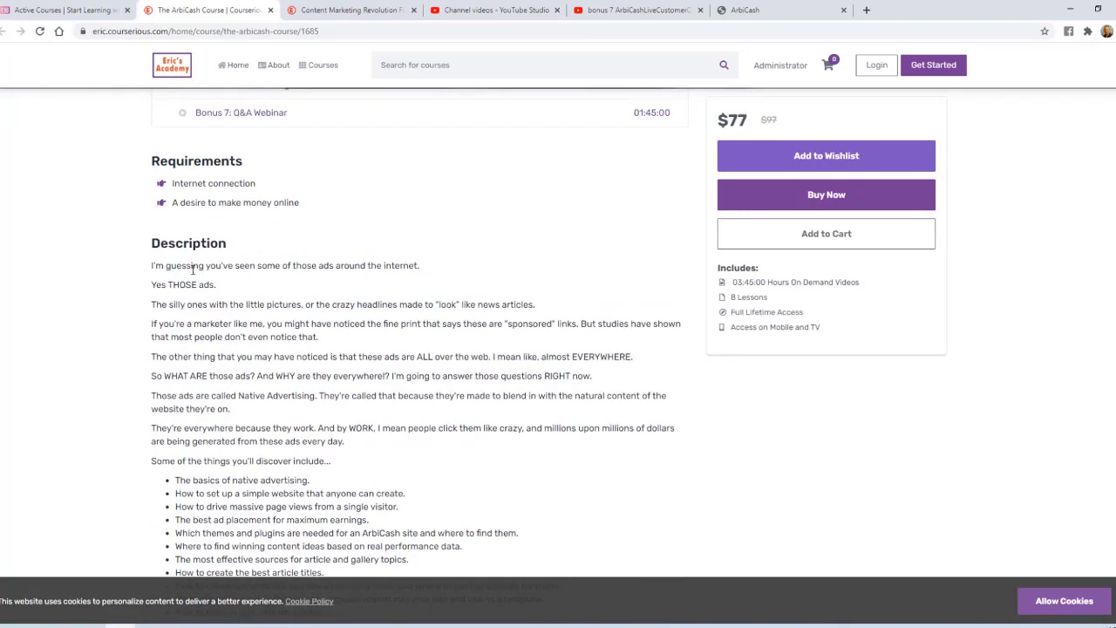
{"action": "scroll", "coordinate": [213, 266], "scroll_direction": "down", "scroll_amount": 4}
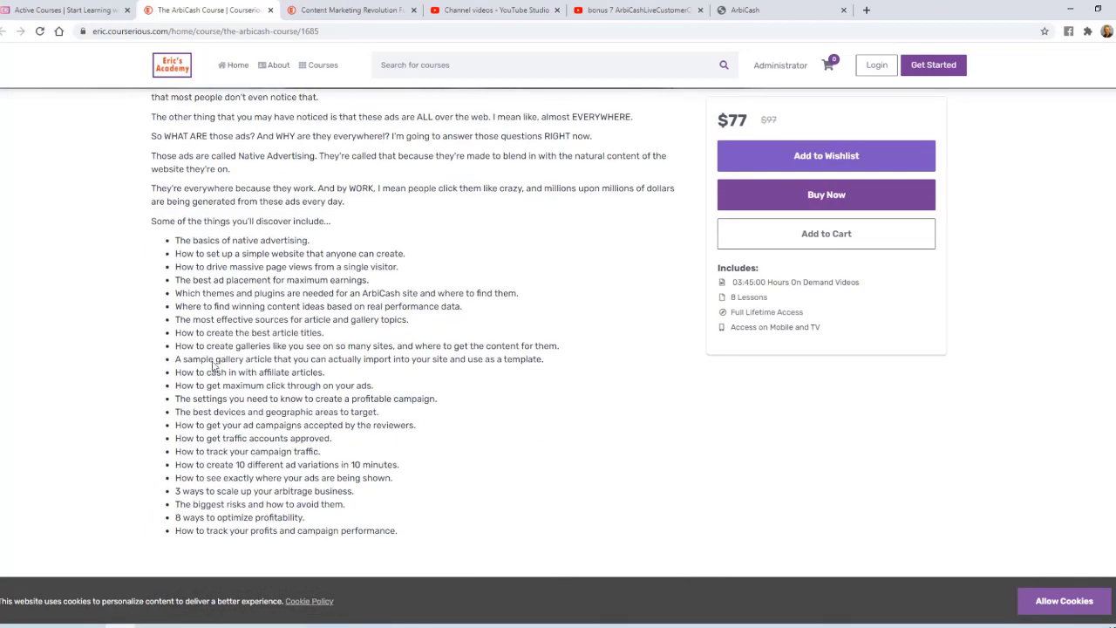
{"action": "scroll", "coordinate": [307, 349], "scroll_direction": "up", "scroll_amount": 2}
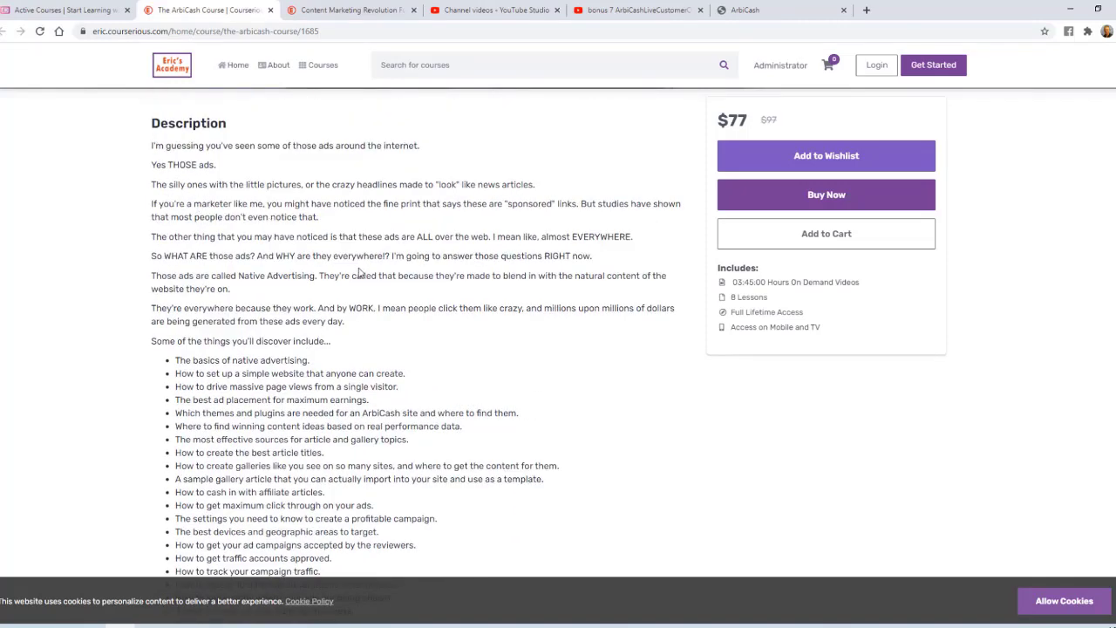
{"action": "scroll", "coordinate": [352, 281], "scroll_direction": "down", "scroll_amount": 5}
{"action": "scroll", "coordinate": [323, 284], "scroll_direction": "up", "scroll_amount": 6}
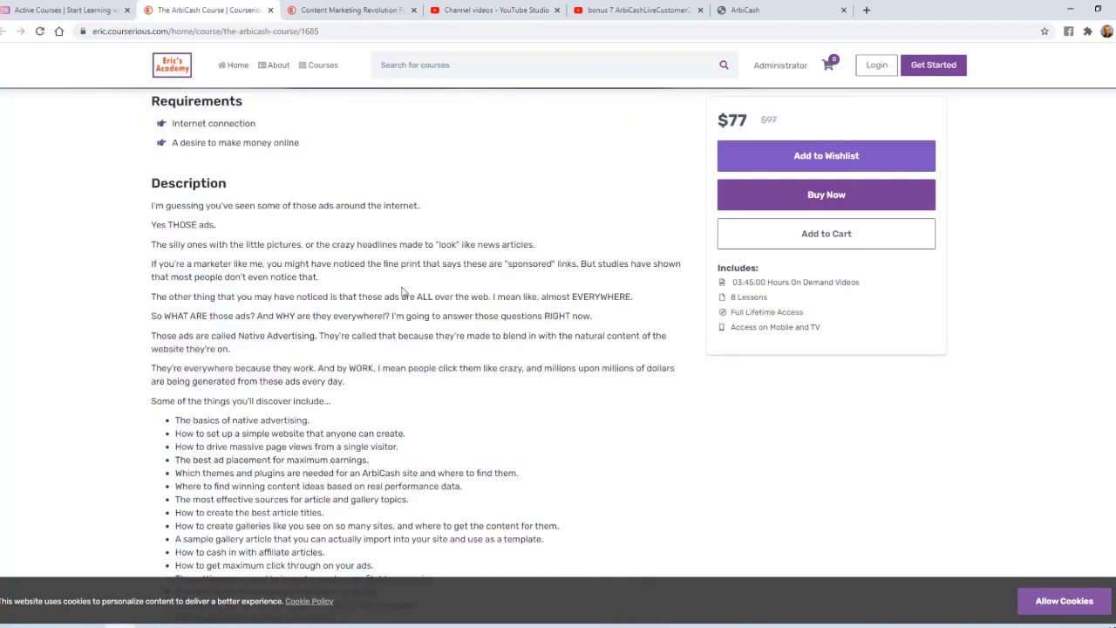
{"action": "scroll", "coordinate": [403, 291], "scroll_direction": "up", "scroll_amount": 8}
{"action": "scroll", "coordinate": [1004, 111], "scroll_direction": "down", "scroll_amount": 8}
{"action": "scroll", "coordinate": [1004, 112], "scroll_direction": "up", "scroll_amount": 8}
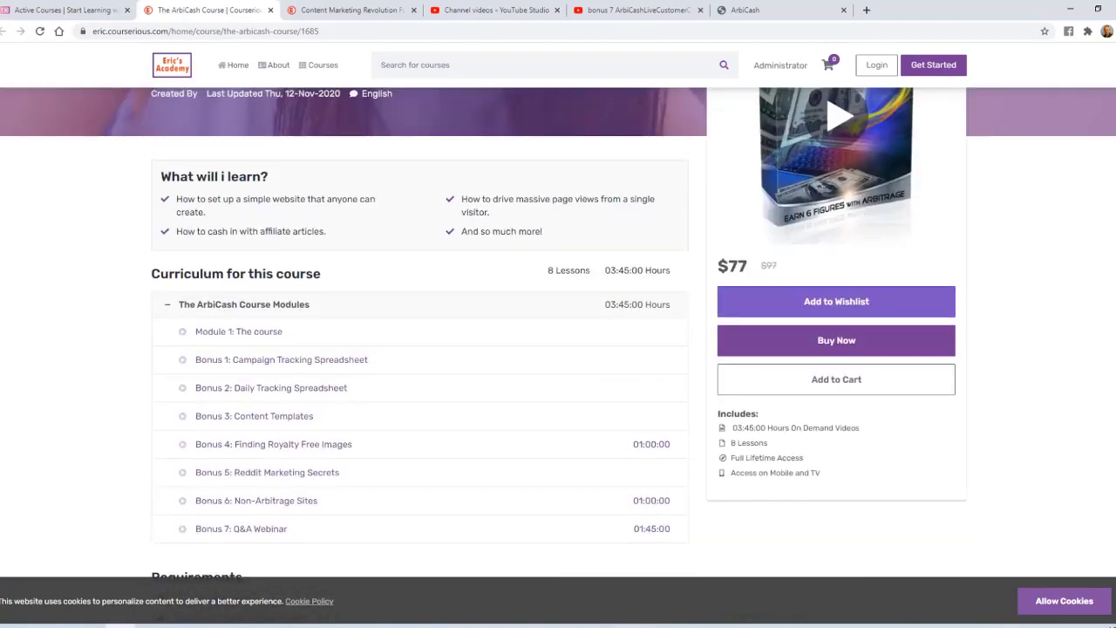
{"action": "scroll", "coordinate": [842, 242], "scroll_direction": "up", "scroll_amount": 2}
{"action": "left_click", "coordinate": [843, 242]}
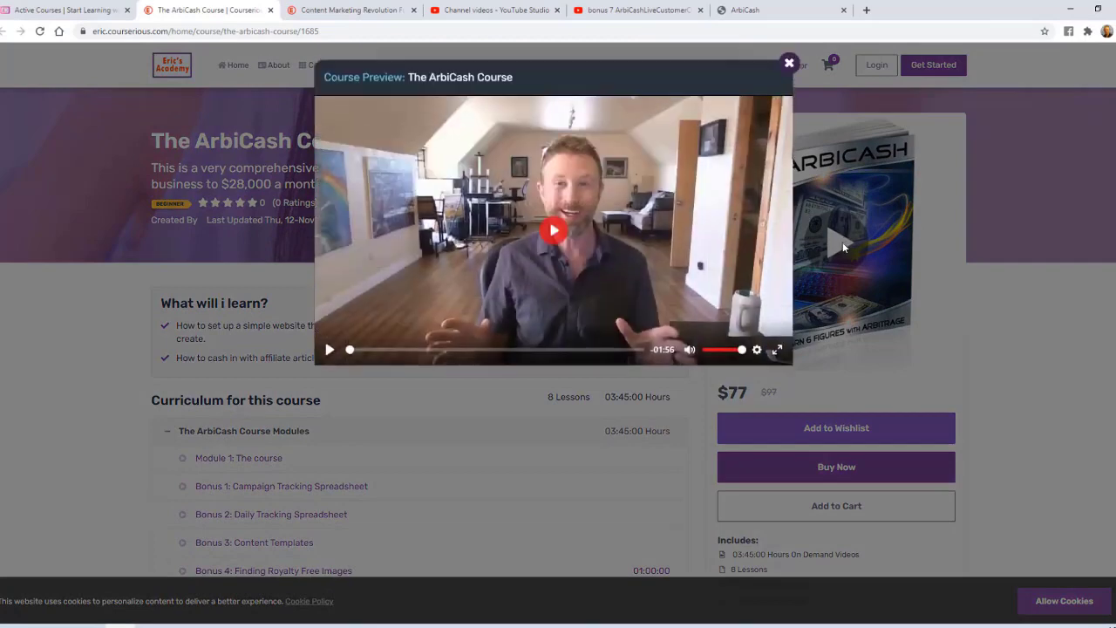
{"action": "left_click", "coordinate": [565, 237]}
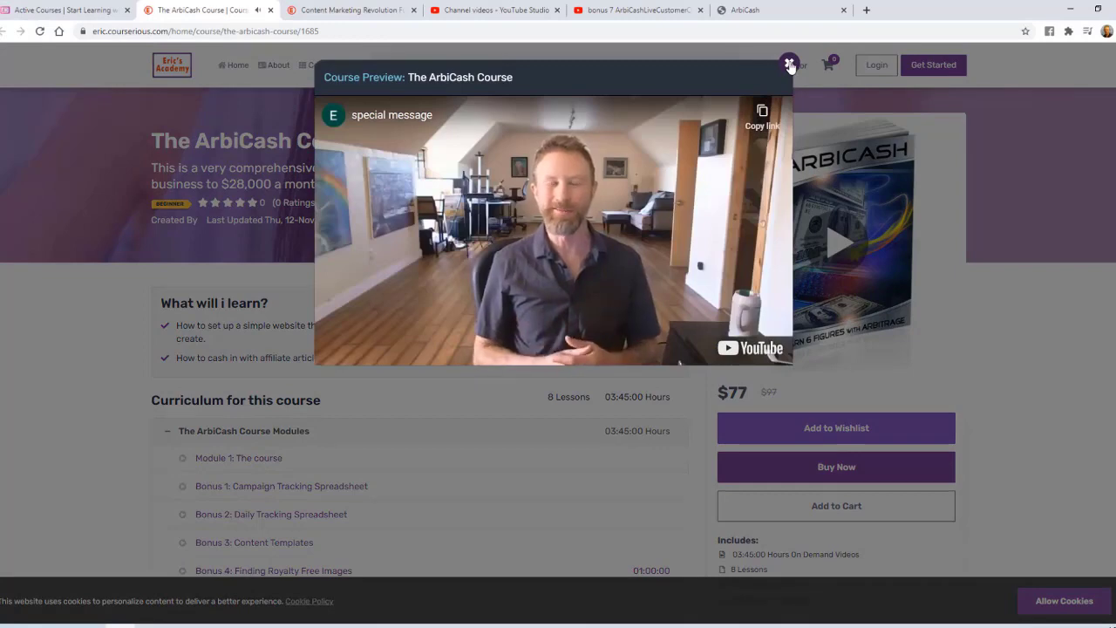
{"action": "left_click", "coordinate": [789, 65]}
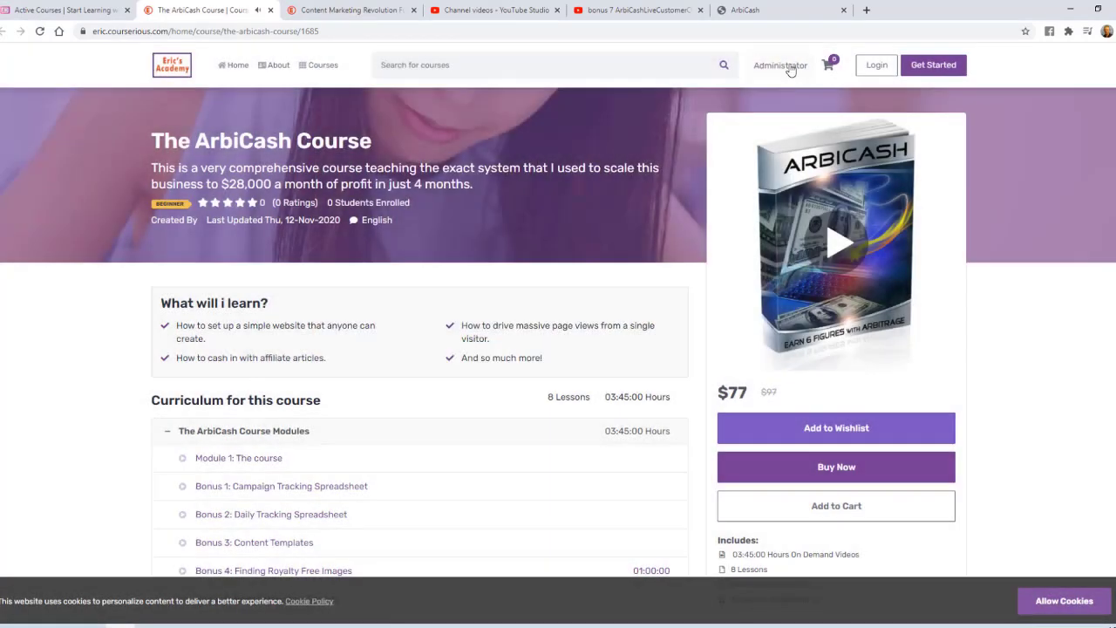
{"action": "double_click", "coordinate": [732, 393]}
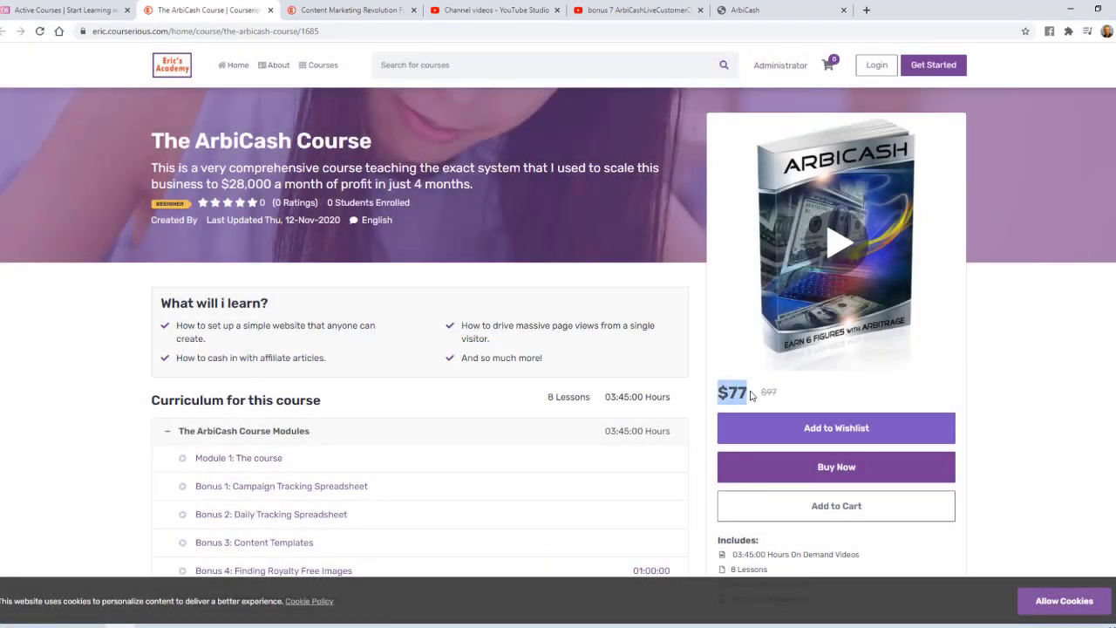
{"action": "left_click", "coordinate": [767, 391]}
{"action": "left_click_drag", "start_coordinate": [763, 391], "coordinate": [787, 396]}
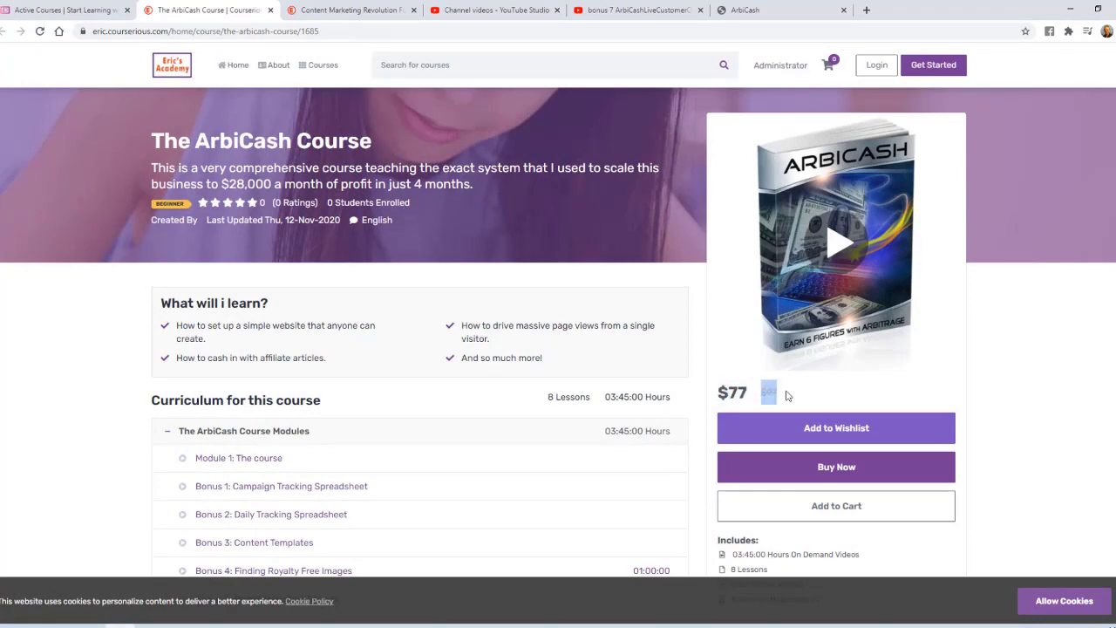
{"action": "left_click", "coordinate": [1014, 385]}
{"action": "scroll", "coordinate": [1014, 389], "scroll_direction": "down", "scroll_amount": 2}
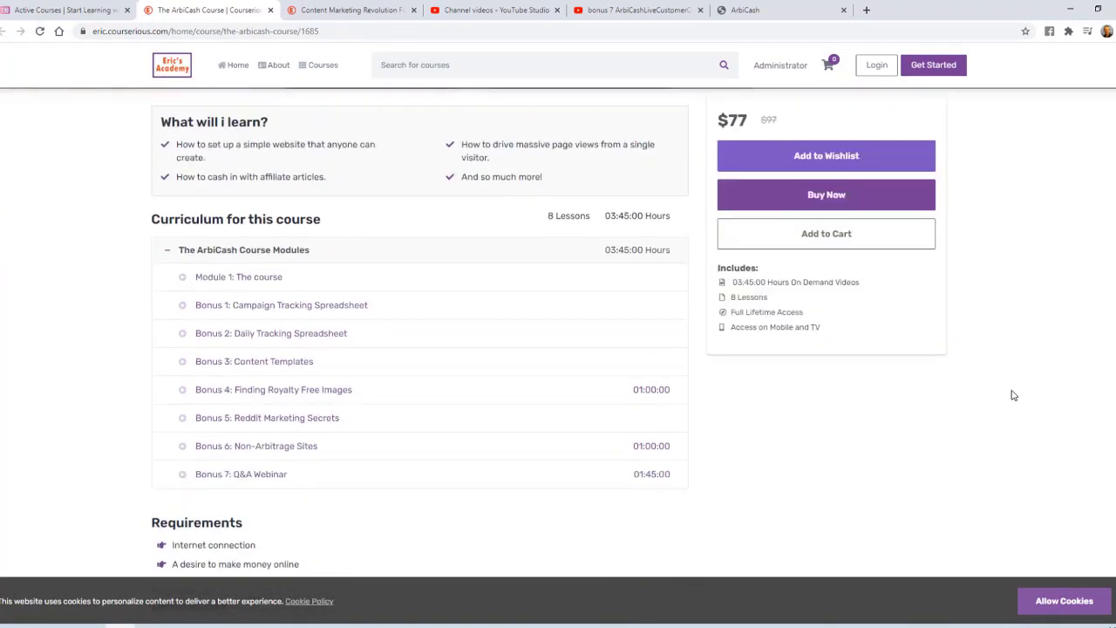
{"action": "scroll", "coordinate": [1014, 395], "scroll_direction": "up", "scroll_amount": 1}
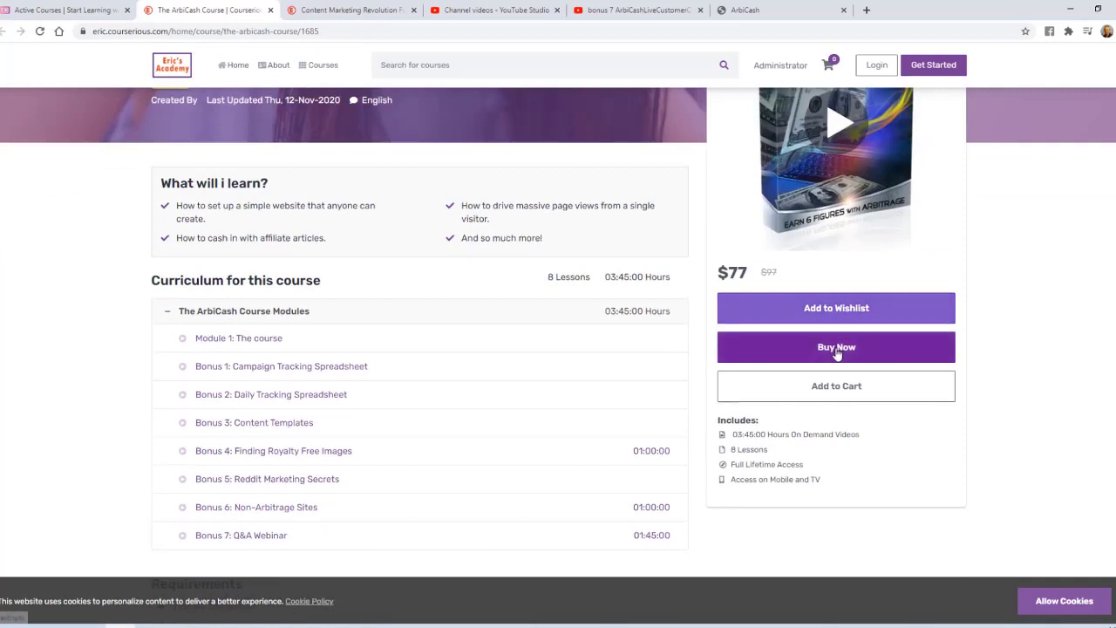
{"action": "scroll", "coordinate": [986, 404], "scroll_direction": "down", "scroll_amount": 1}
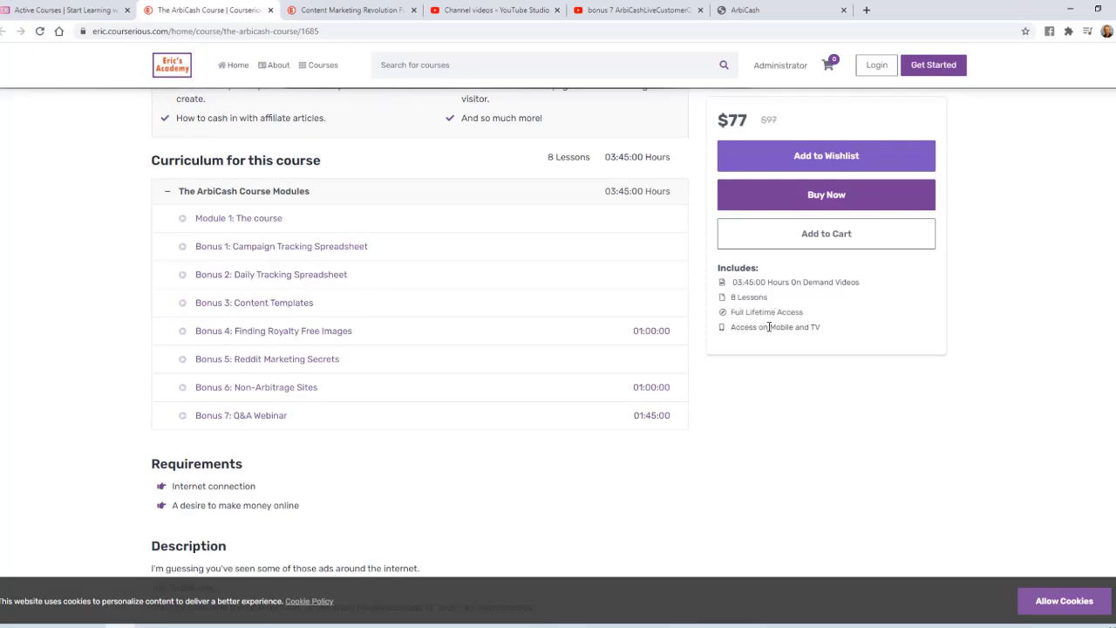
{"action": "scroll", "coordinate": [1003, 357], "scroll_direction": "down", "scroll_amount": 3}
{"action": "scroll", "coordinate": [1026, 356], "scroll_direction": "up", "scroll_amount": 6}
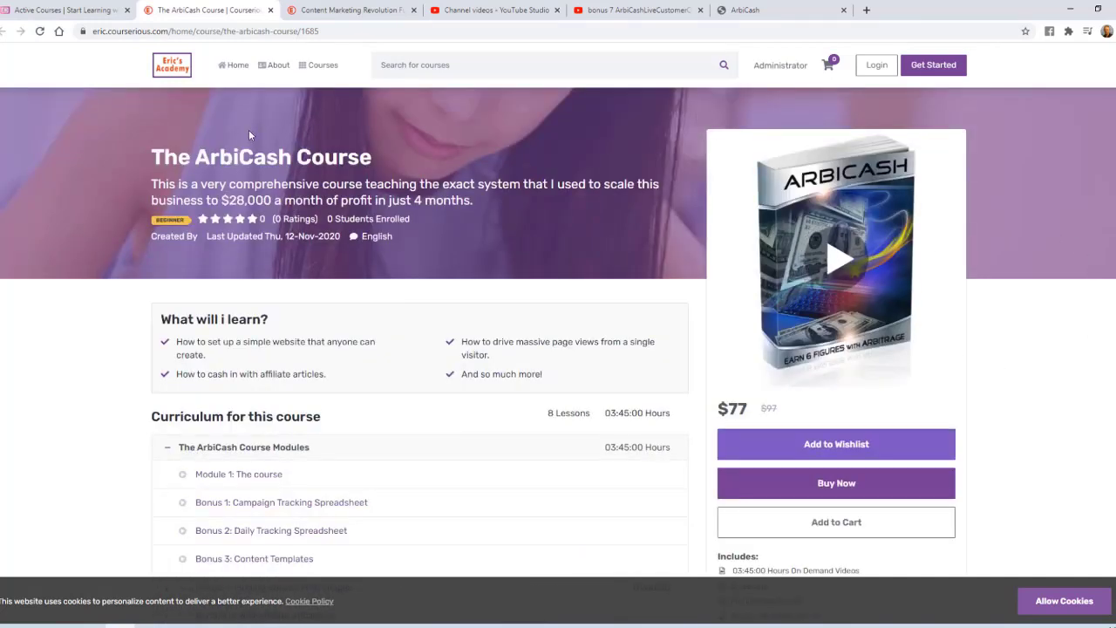
Edit The ArbiCash Course from the admin list, tick the free-course option under Pricing, and update.
{"action": "left_click", "coordinate": [69, 10]}
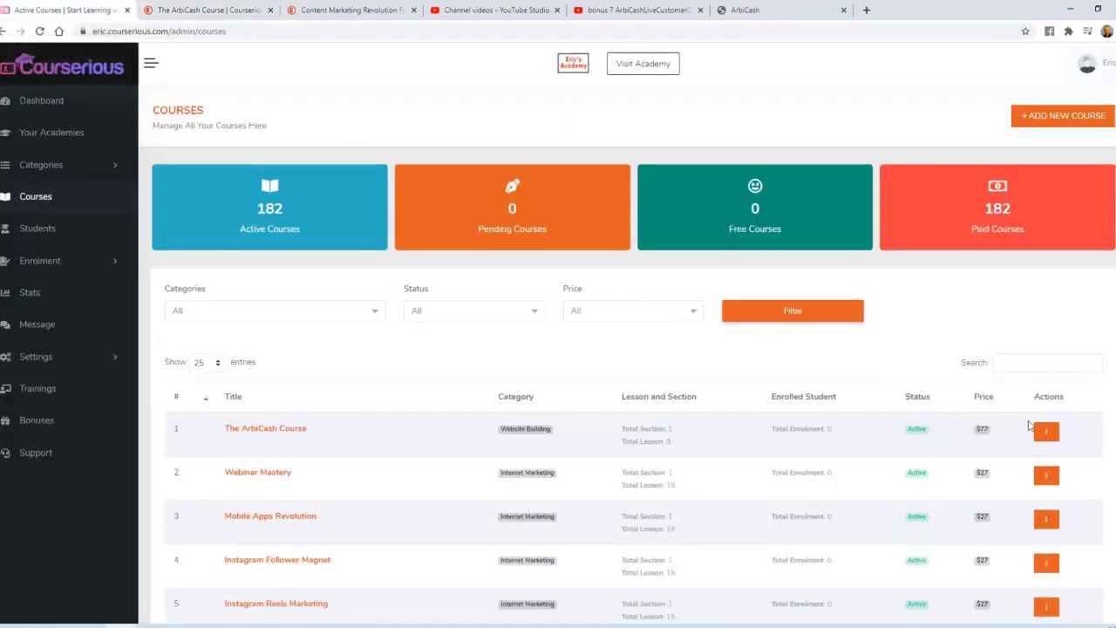
{"action": "left_click", "coordinate": [1047, 431]}
{"action": "left_click", "coordinate": [973, 454]}
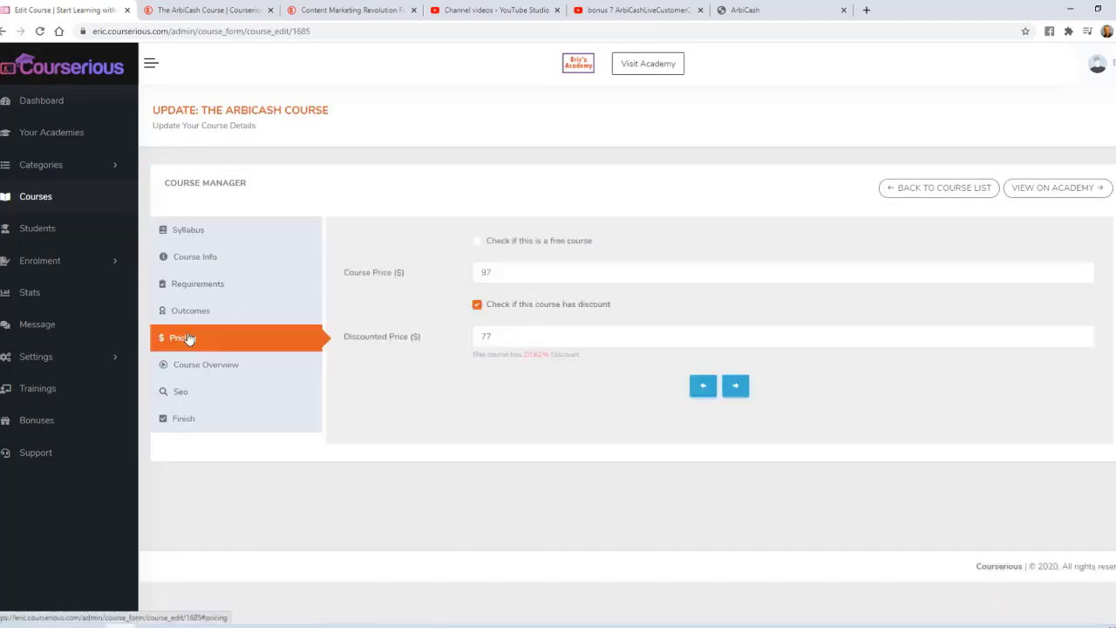
{"action": "left_click", "coordinate": [185, 337]}
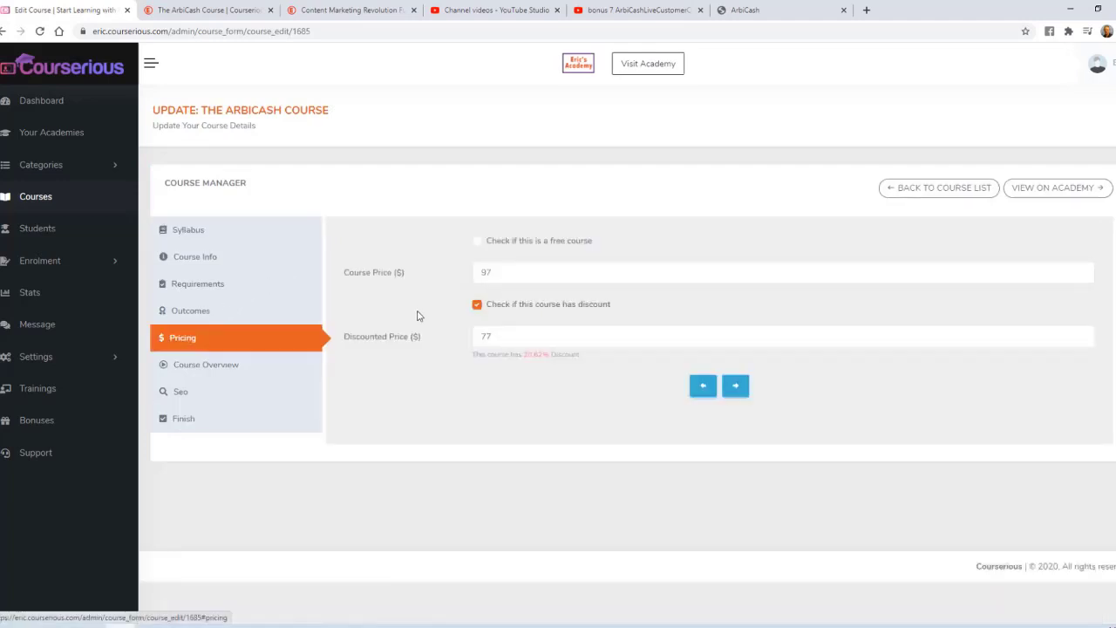
{"action": "left_click", "coordinate": [478, 241]}
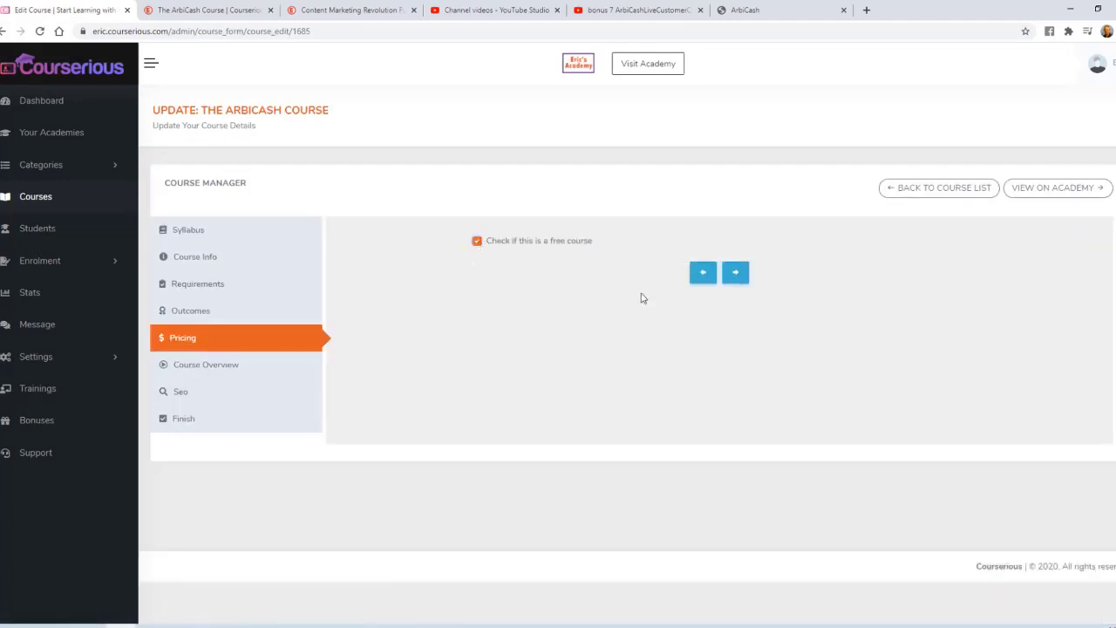
{"action": "left_click", "coordinate": [184, 419]}
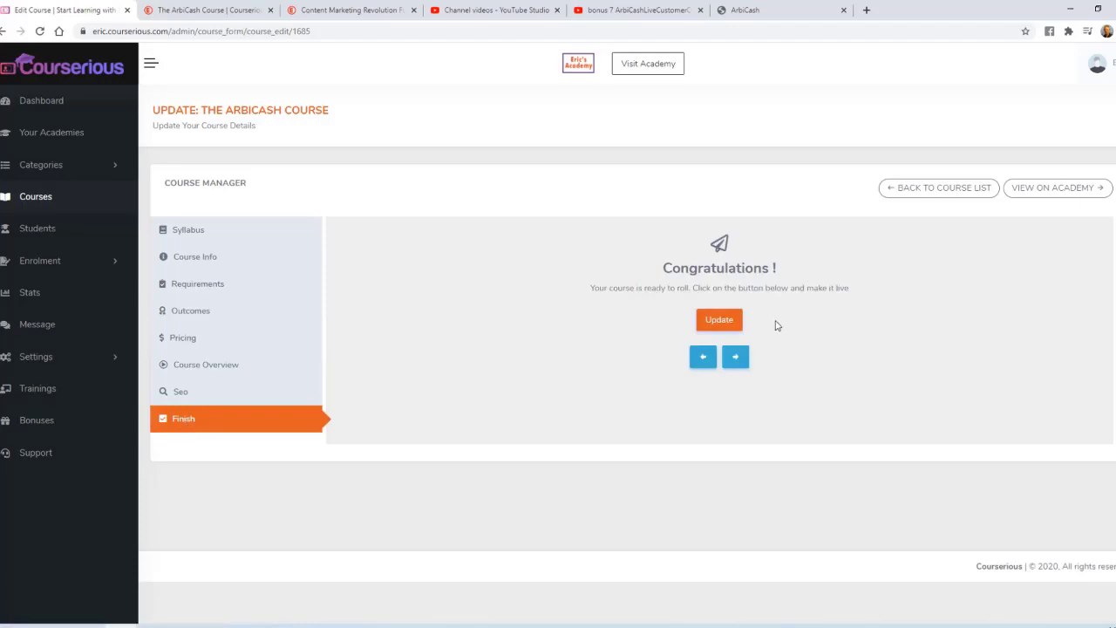
{"action": "left_click", "coordinate": [718, 320]}
Reload the public ArbiCash course page to check its new free price.
{"action": "left_click", "coordinate": [206, 14]}
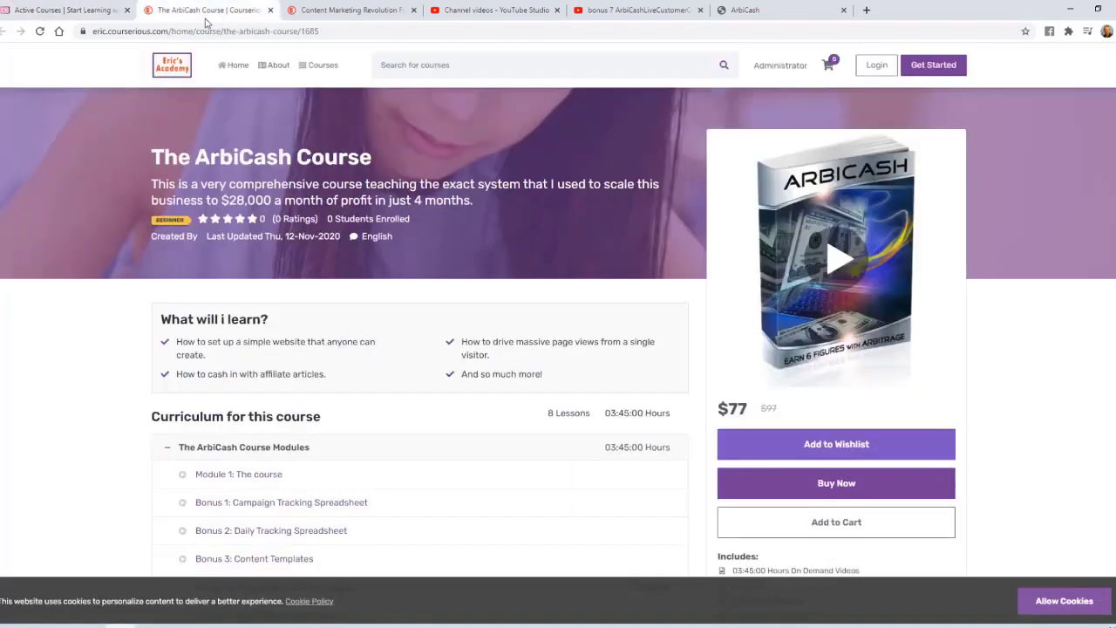
{"action": "left_click", "coordinate": [40, 32]}
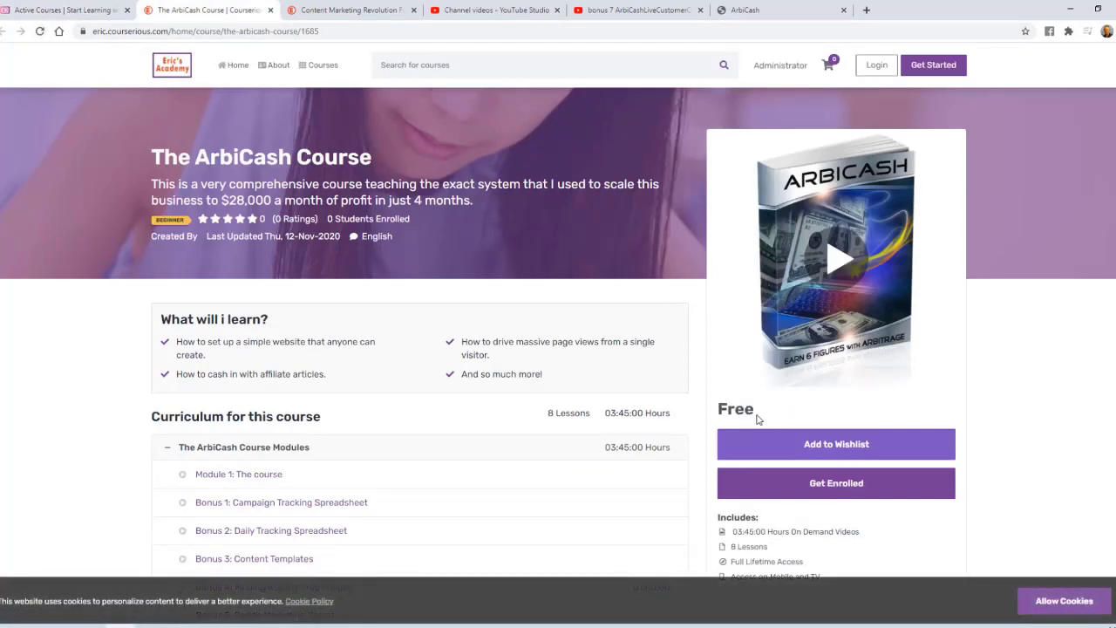
{"action": "scroll", "coordinate": [759, 408], "scroll_direction": "down", "scroll_amount": 2}
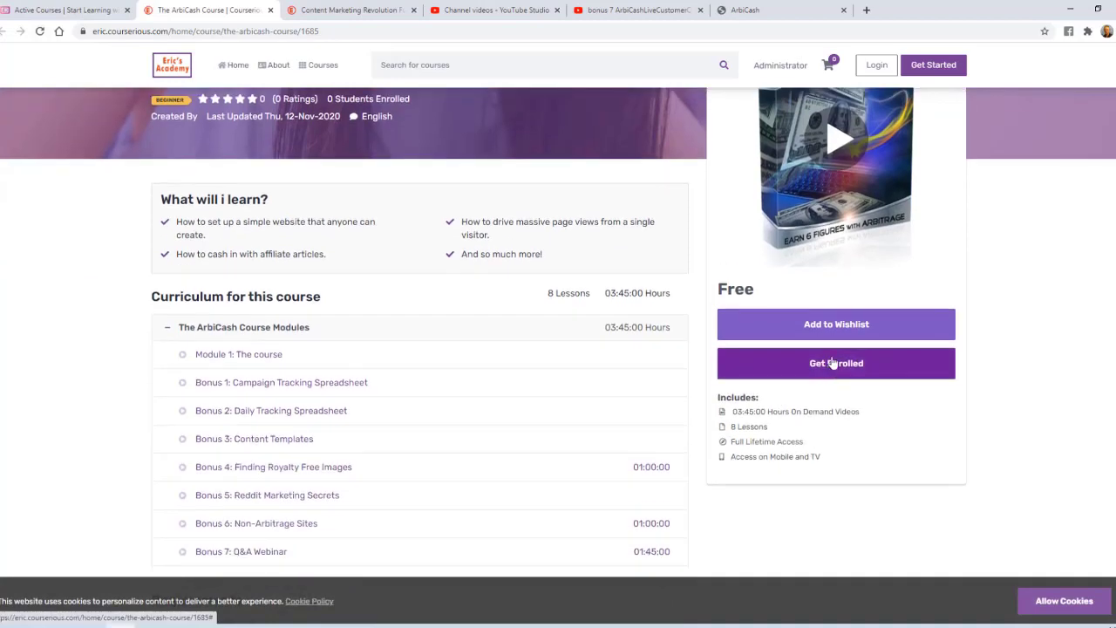
Sign up a new test student account and enrol it in the free course.
{"action": "left_click", "coordinate": [834, 364]}
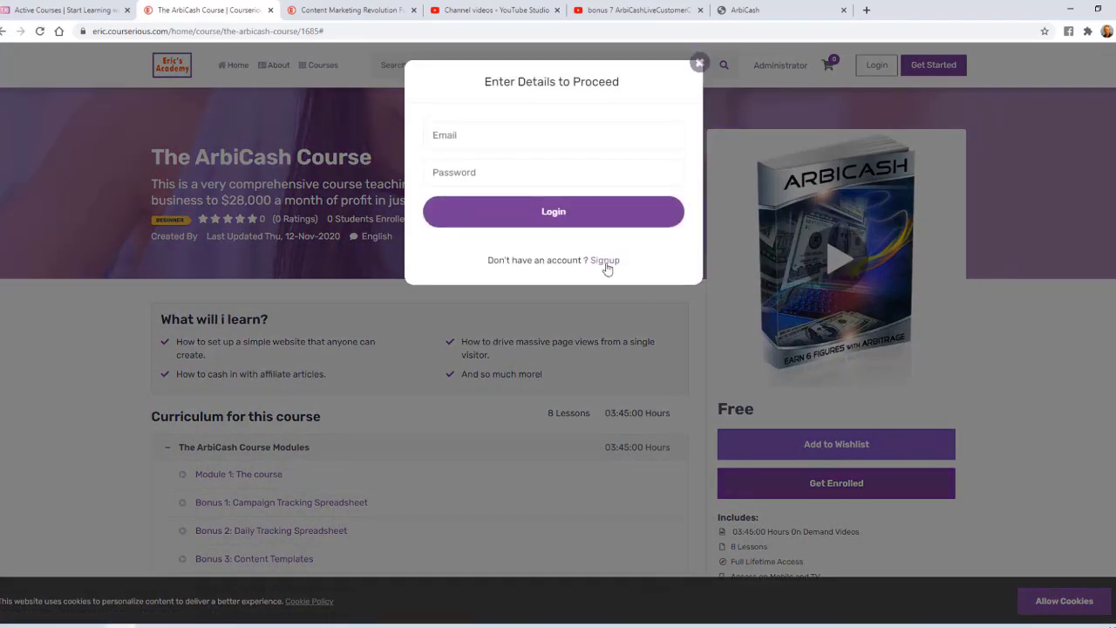
{"action": "left_click", "coordinate": [605, 260]}
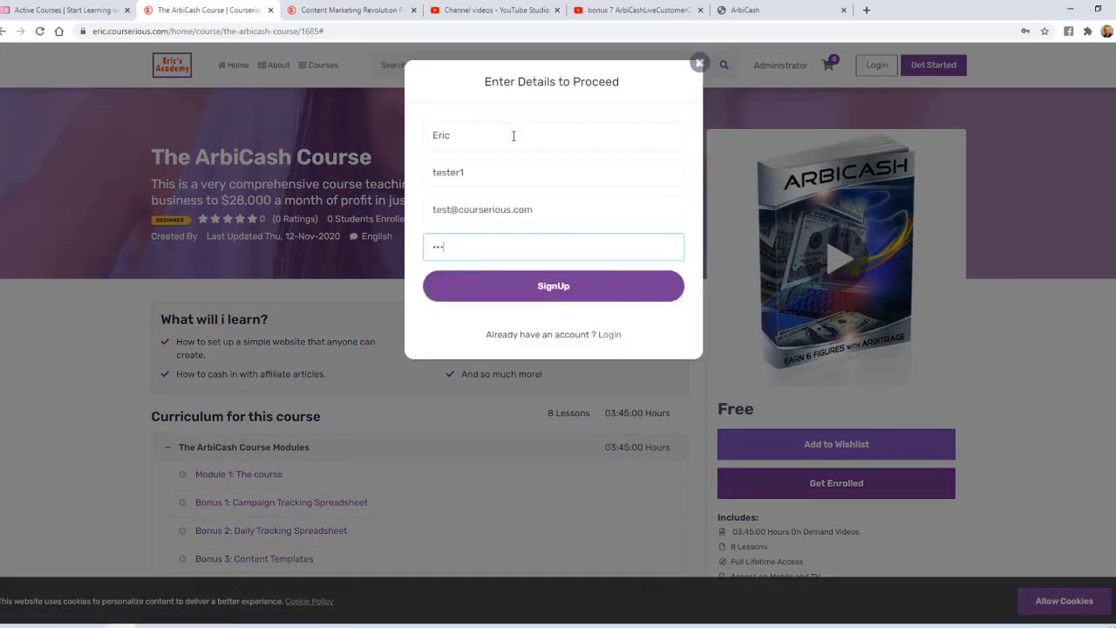
{"action": "left_click", "coordinate": [552, 289]}
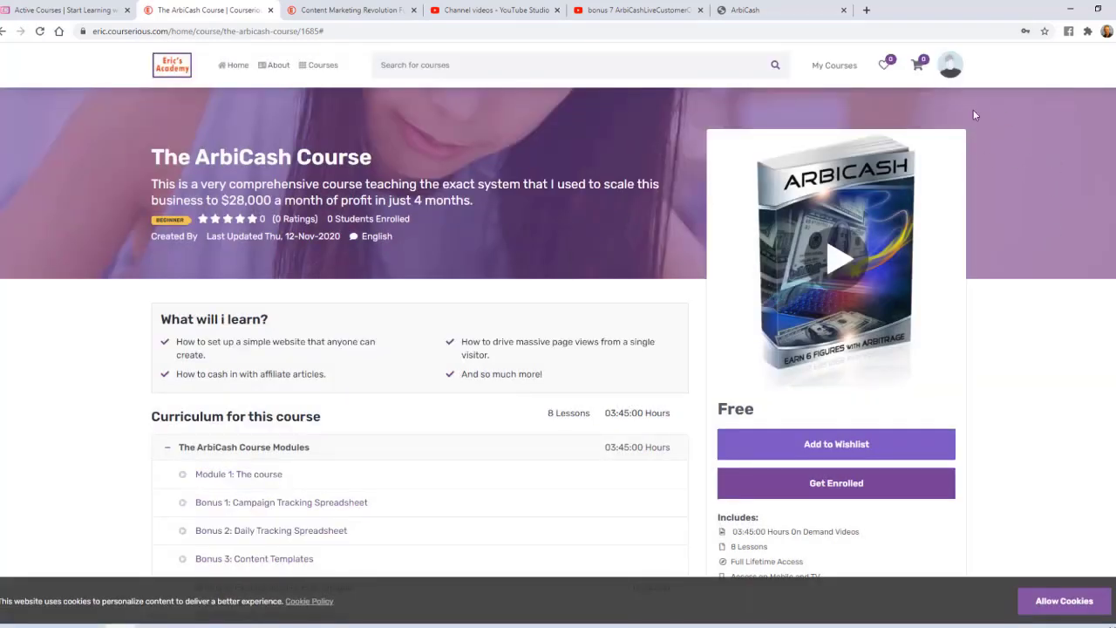
{"action": "left_click", "coordinate": [843, 490]}
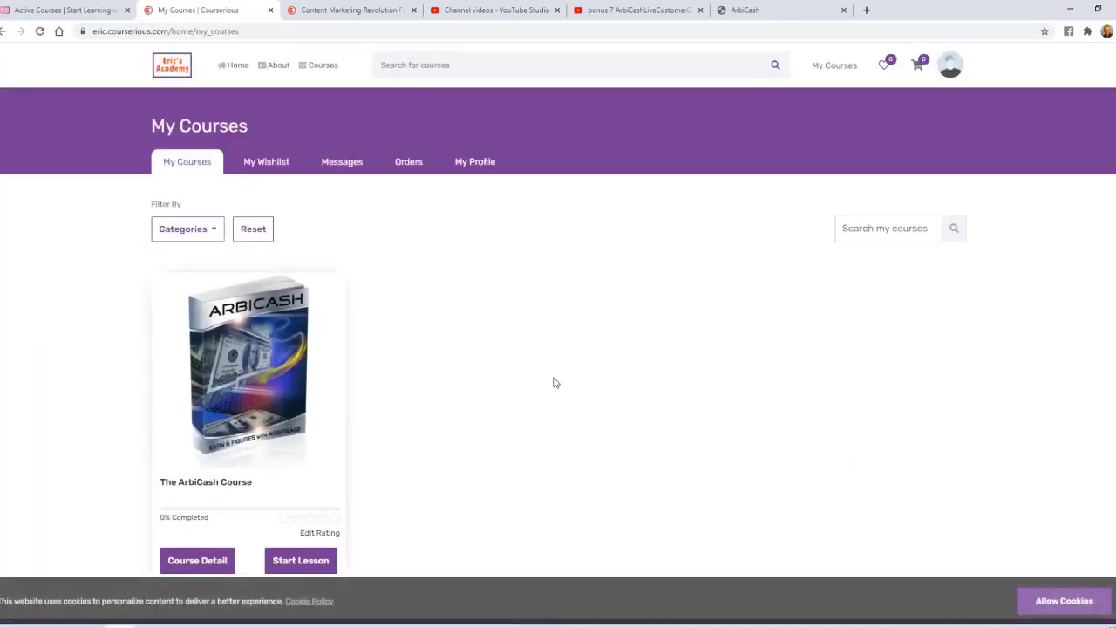
Rate The ArbiCash Course 5 out of 5 with a short 'Gre' review and publish it.
{"action": "scroll", "coordinate": [455, 363], "scroll_direction": "down", "scroll_amount": 1}
{"action": "scroll", "coordinate": [455, 362], "scroll_direction": "down", "scroll_amount": 2}
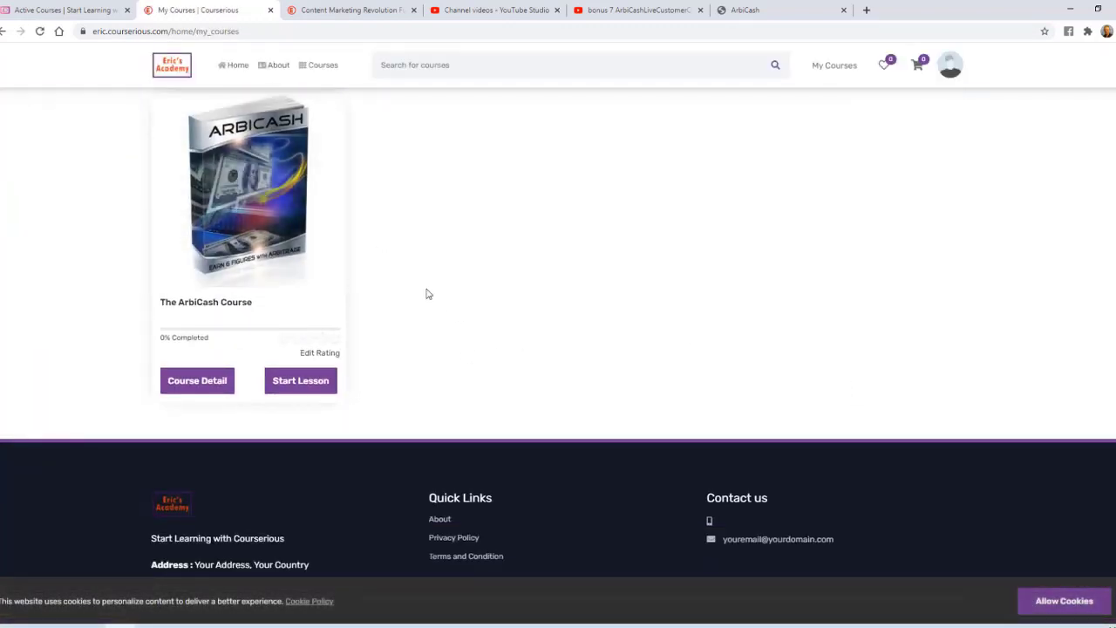
{"action": "scroll", "coordinate": [438, 327], "scroll_direction": "up", "scroll_amount": 1}
{"action": "left_click", "coordinate": [320, 420]}
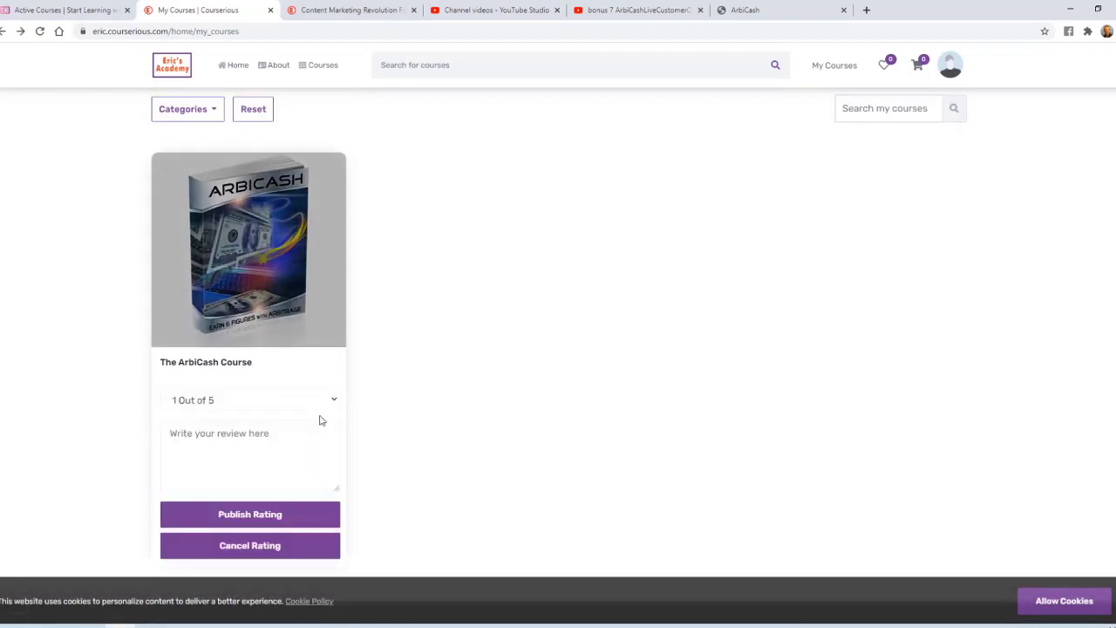
{"action": "left_click", "coordinate": [323, 402]}
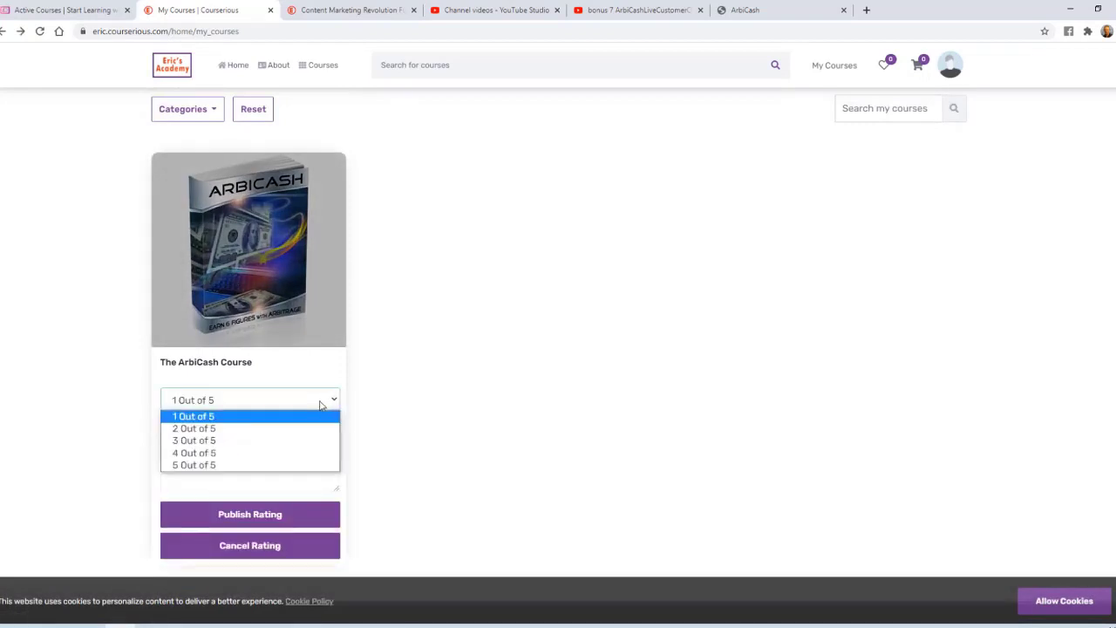
{"action": "left_click", "coordinate": [275, 466]}
{"action": "left_click", "coordinate": [268, 440]}
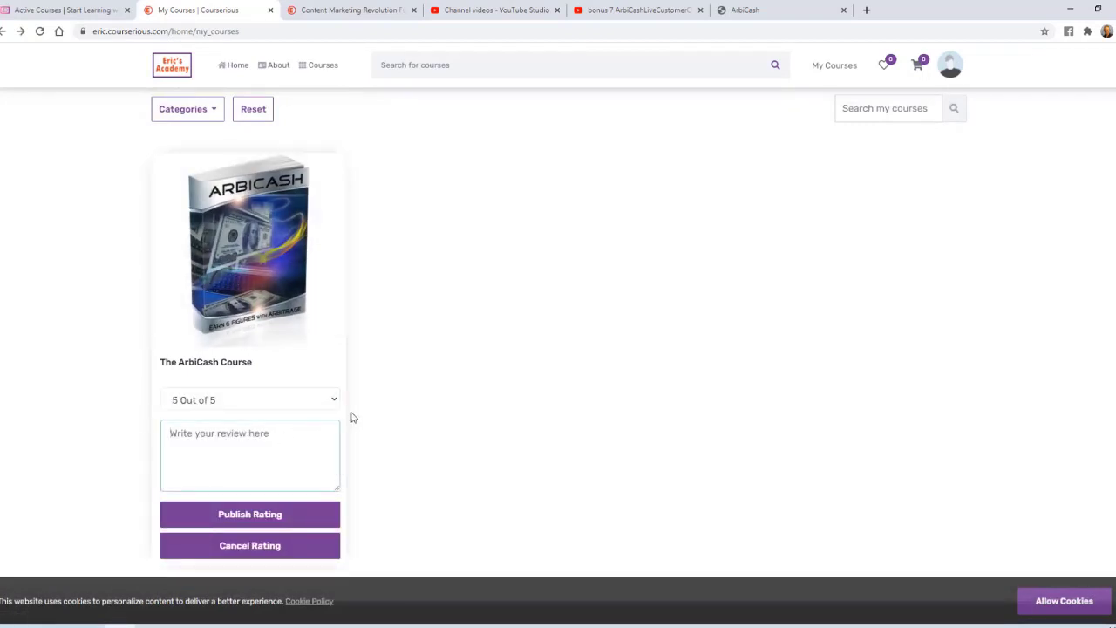
{"action": "type", "text": "Great course!"}
{"action": "left_click", "coordinate": [271, 515]}
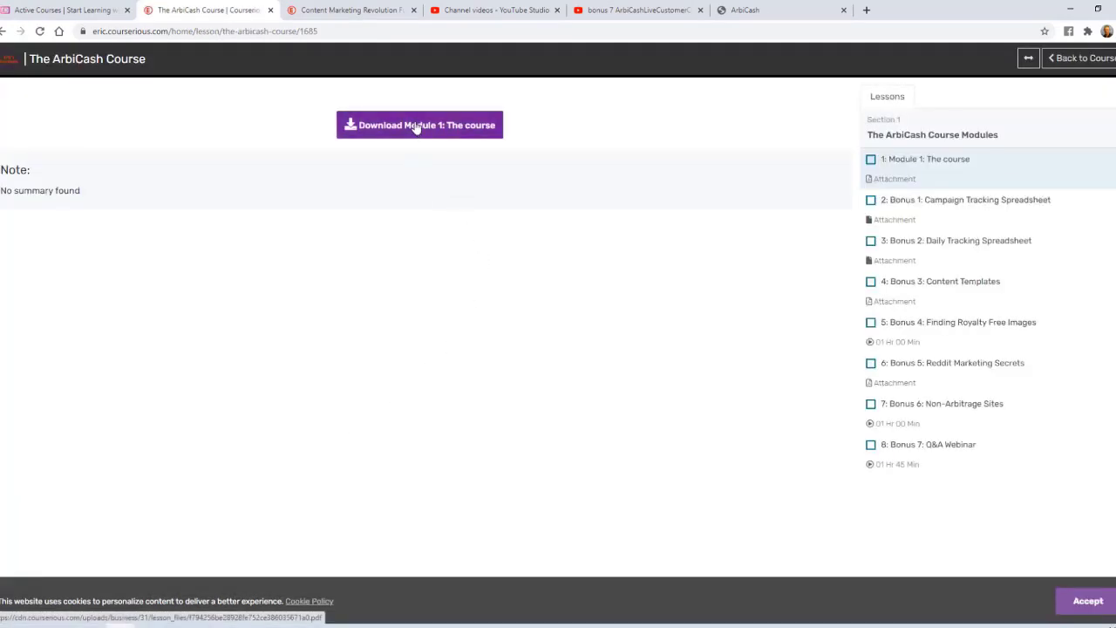
Open the Bonus 1 and Bonus 4 lessons, playing then pausing the Bonus 4 video.
{"action": "left_click", "coordinate": [934, 206]}
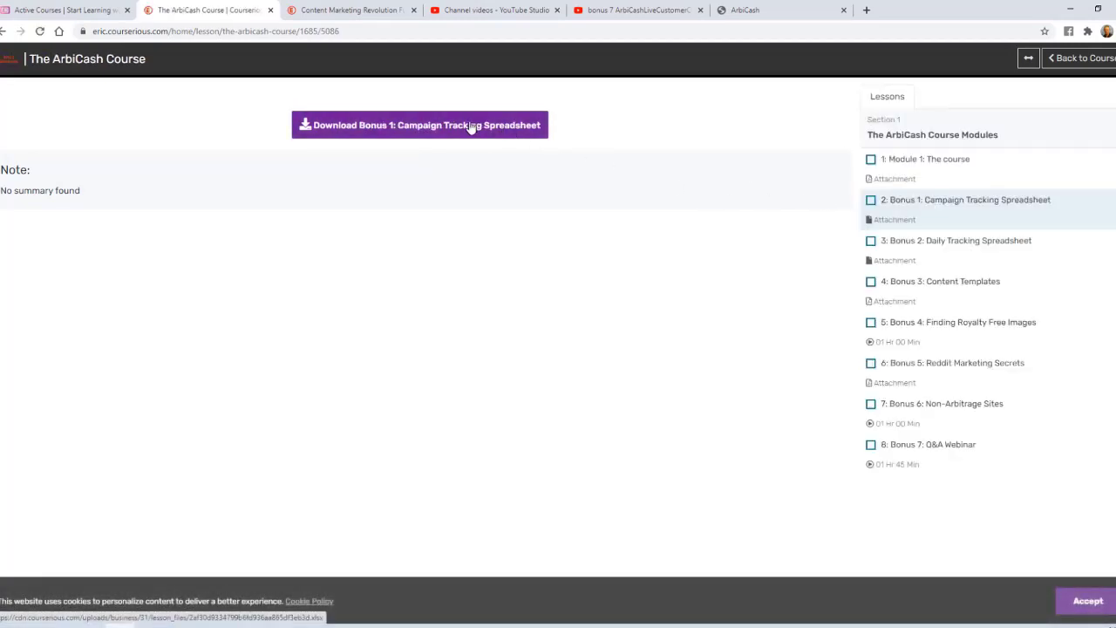
{"action": "left_click", "coordinate": [928, 325]}
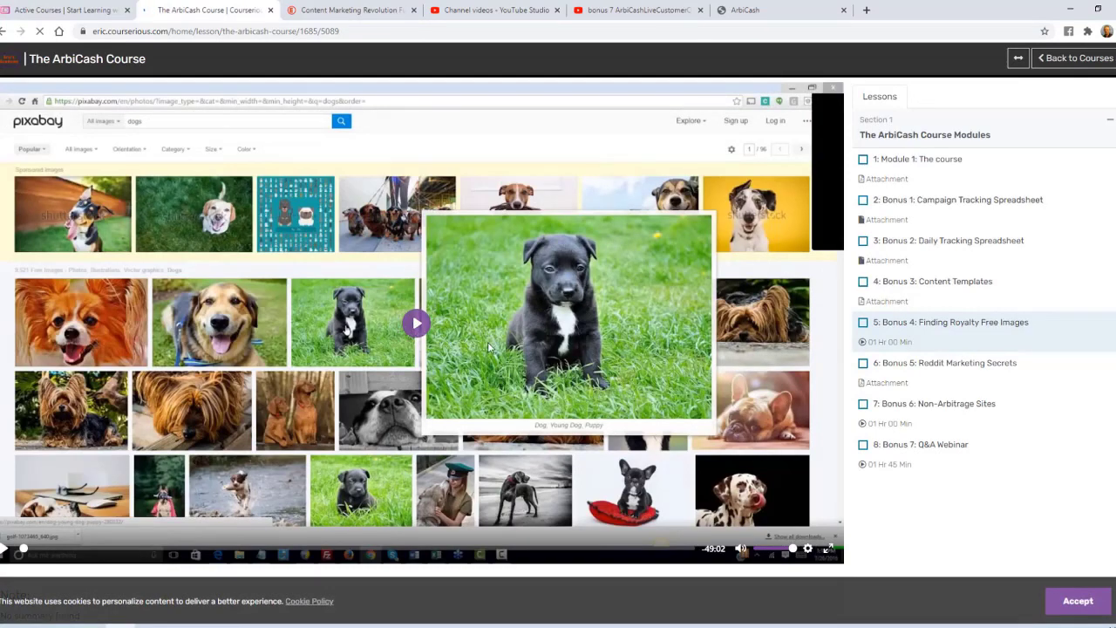
{"action": "left_click", "coordinate": [416, 324]}
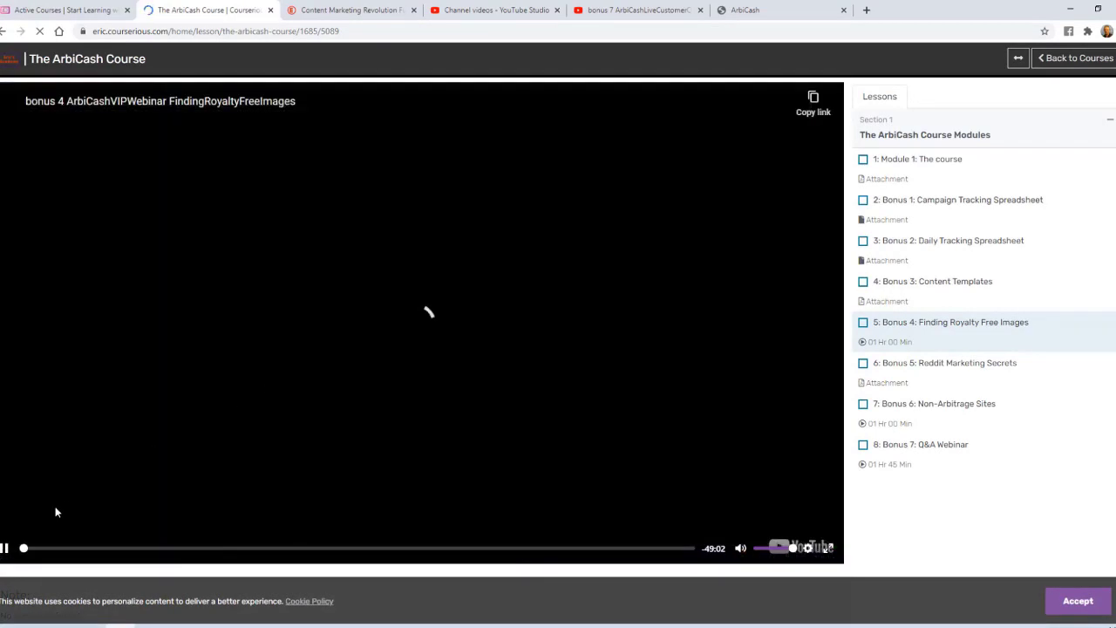
{"action": "left_click", "coordinate": [4, 549]}
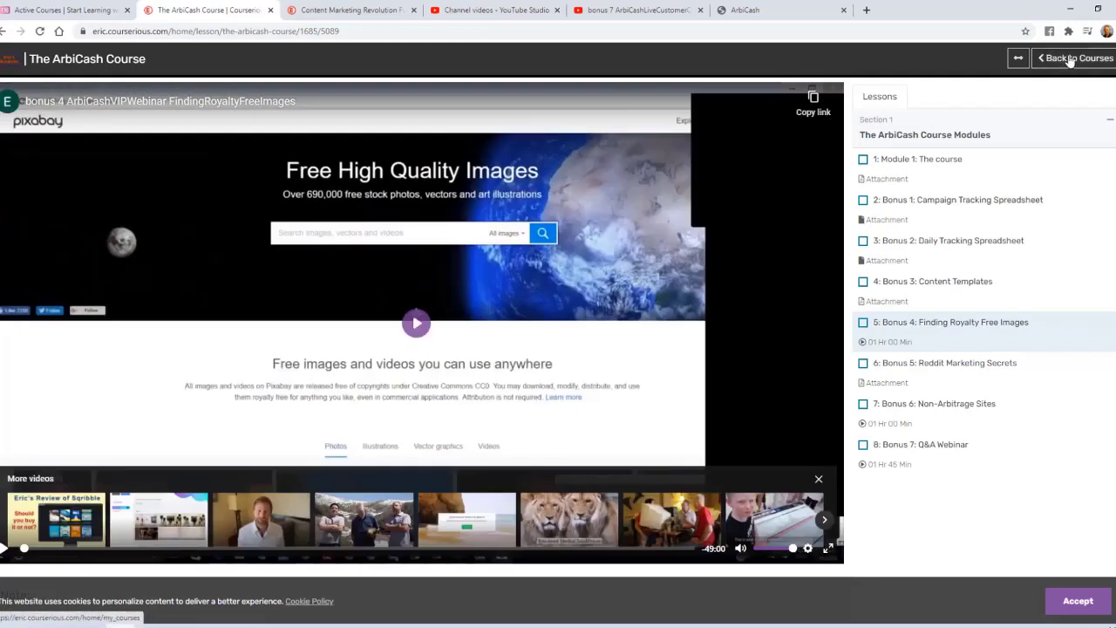
Return to the student's course list and select the academy's site address in the address bar.
{"action": "left_click", "coordinate": [1063, 60]}
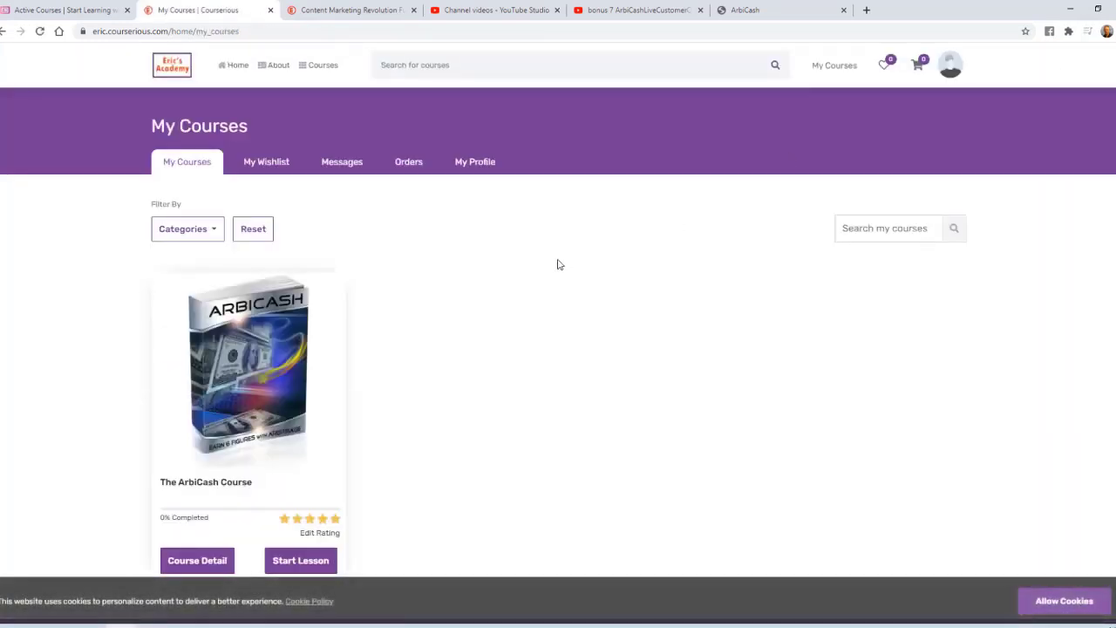
{"action": "scroll", "coordinate": [549, 266], "scroll_direction": "down", "scroll_amount": 2}
{"action": "scroll", "coordinate": [480, 239], "scroll_direction": "up", "scroll_amount": 2}
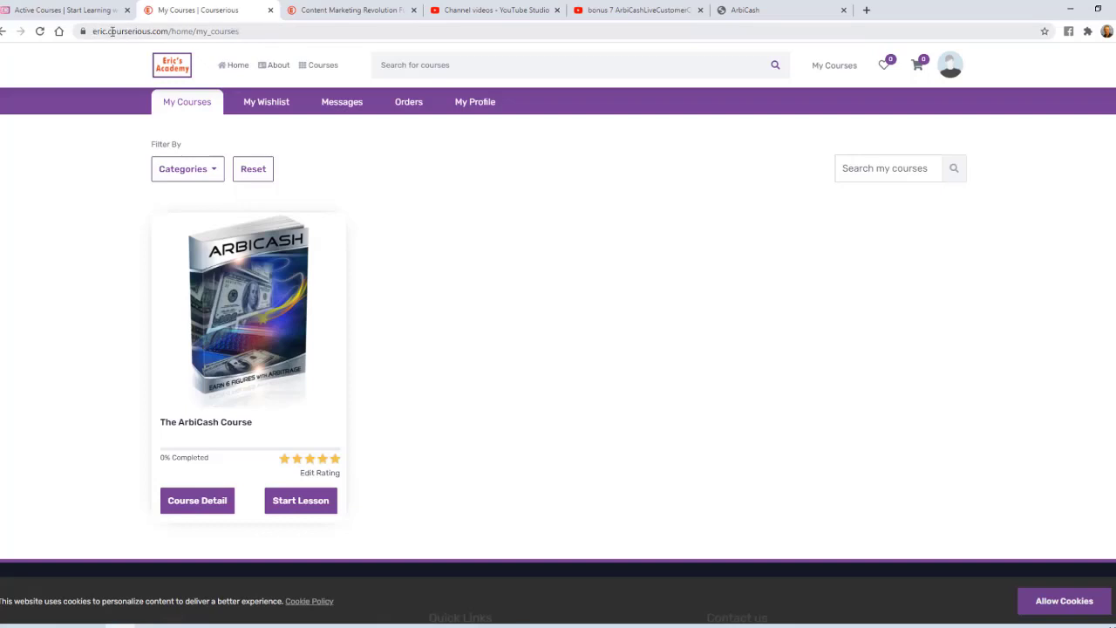
{"action": "double_click", "coordinate": [95, 31]}
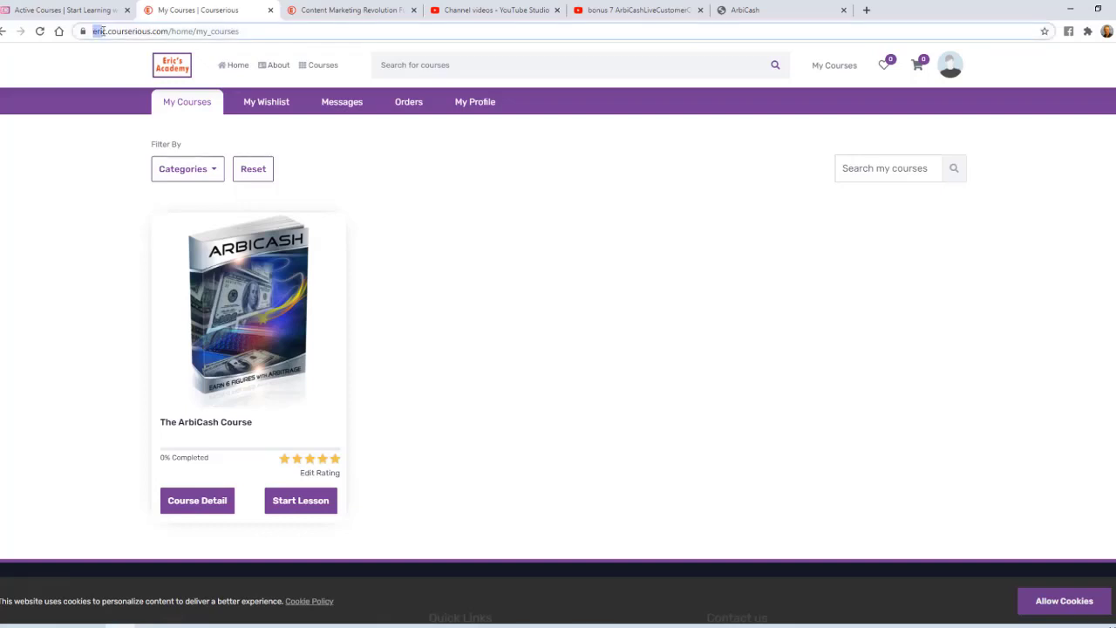
{"action": "left_click_drag", "start_coordinate": [107, 31], "coordinate": [167, 31]}
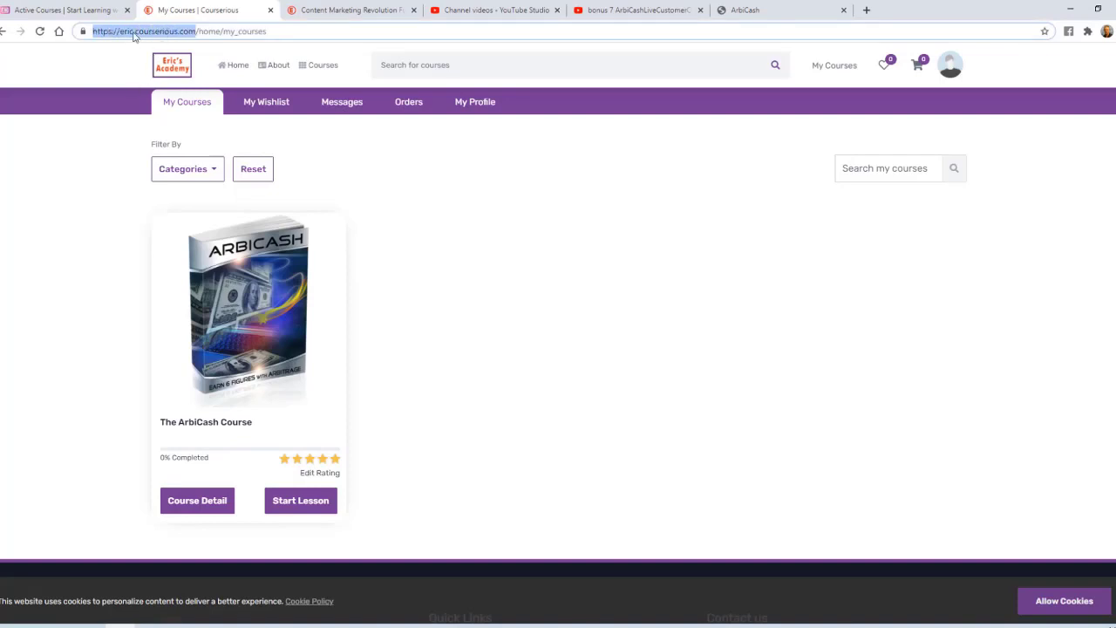
{"action": "left_click", "coordinate": [134, 35]}
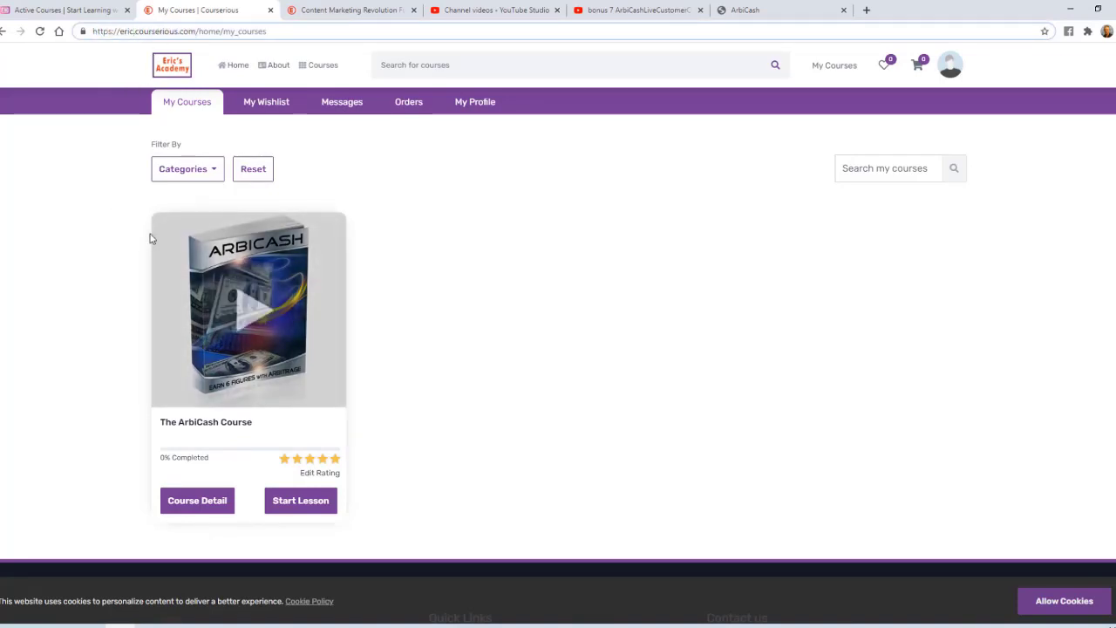
In the admin area, view the Students list, then open Settings > Academy Settings.
{"action": "left_click", "coordinate": [61, 12]}
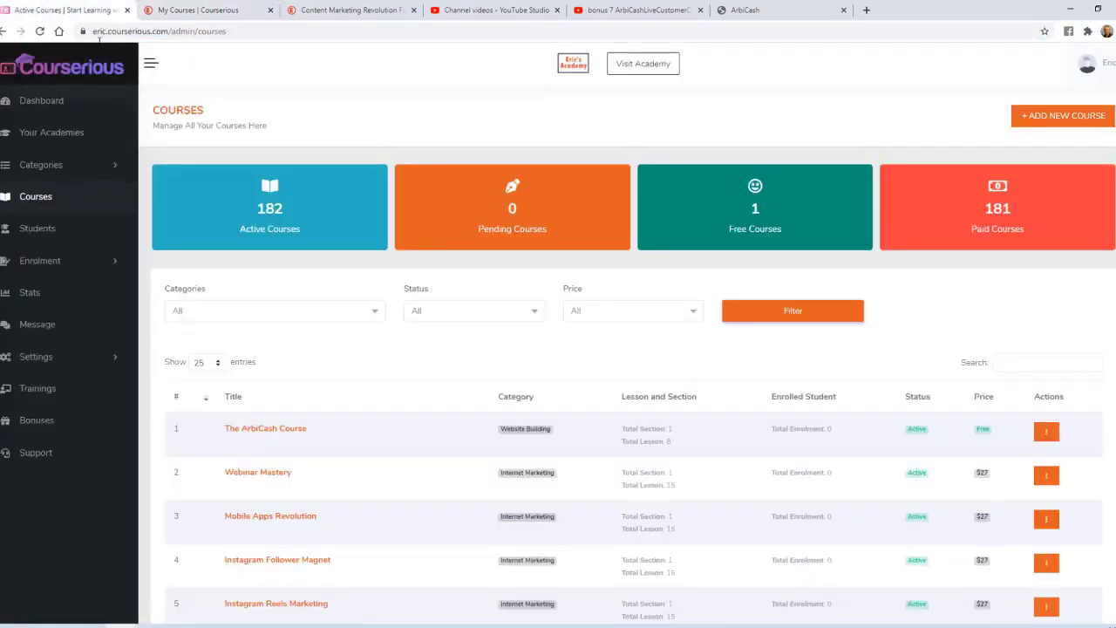
{"action": "left_click", "coordinate": [40, 230]}
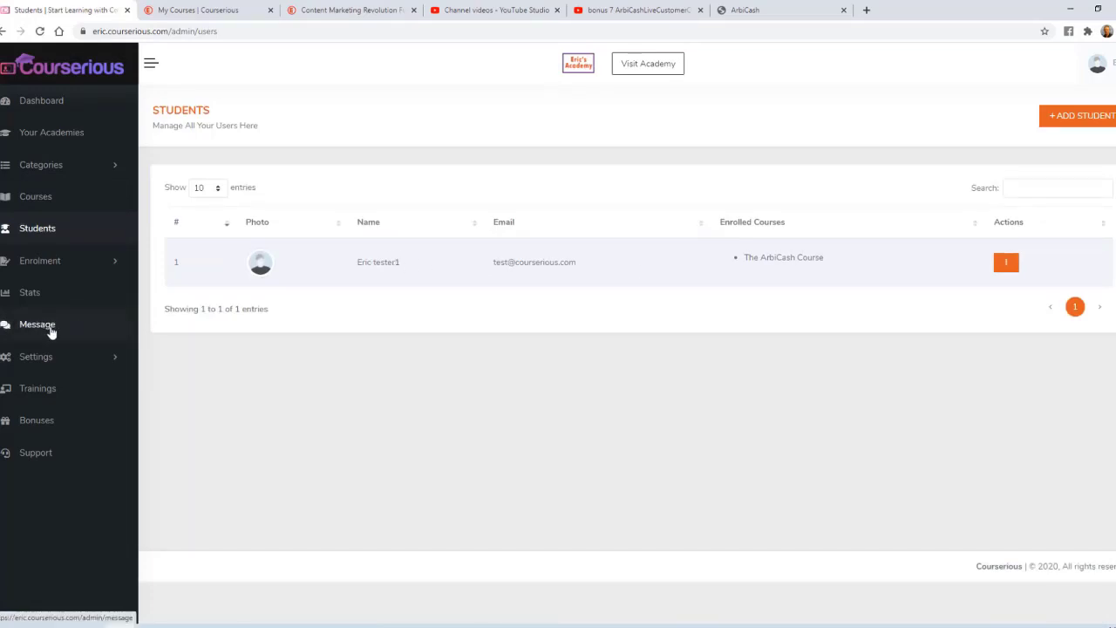
{"action": "left_click", "coordinate": [44, 356]}
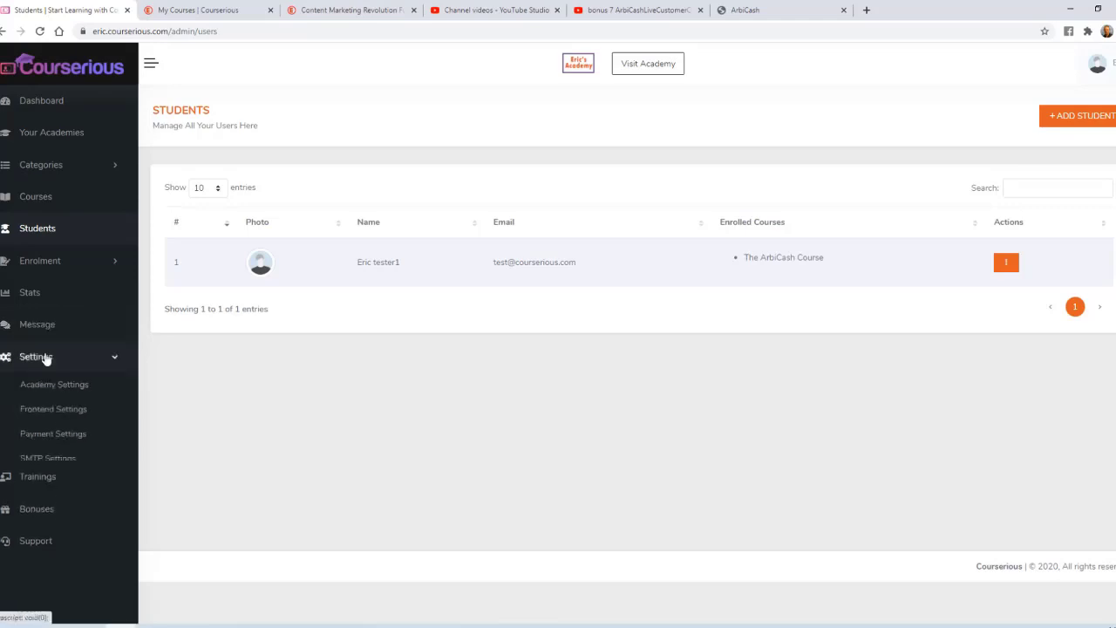
{"action": "left_click", "coordinate": [48, 387]}
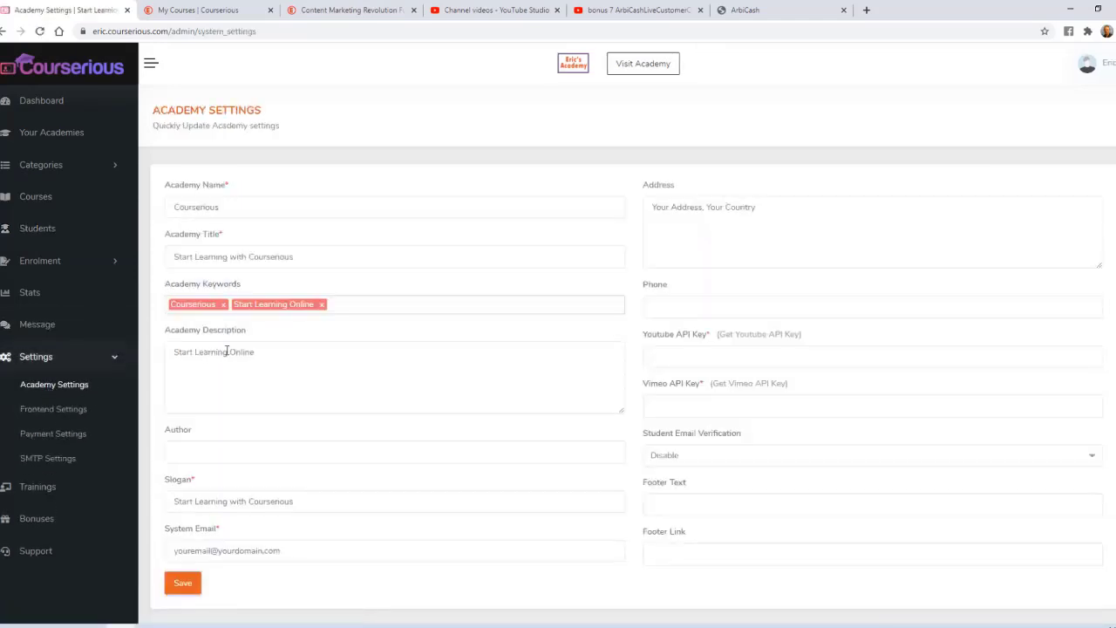
Replace 'Courserious' with the owner's academy name in name, title and slogan, and set the author.
{"action": "scroll", "coordinate": [227, 352], "scroll_direction": "down", "scroll_amount": 1}
{"action": "triple_click", "coordinate": [231, 168]}
{"action": "key", "text": "BackSpace"}
{"action": "type", "text": "Eric's Academy"}
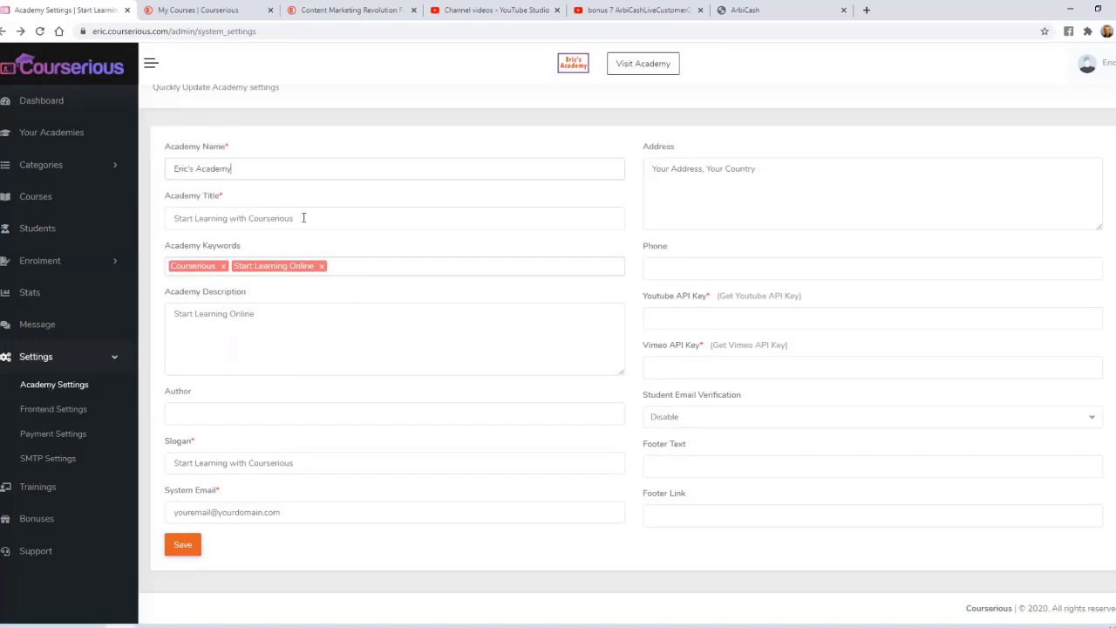
{"action": "double_click", "coordinate": [304, 218]}
{"action": "type", "text": "Eric's Academy"}
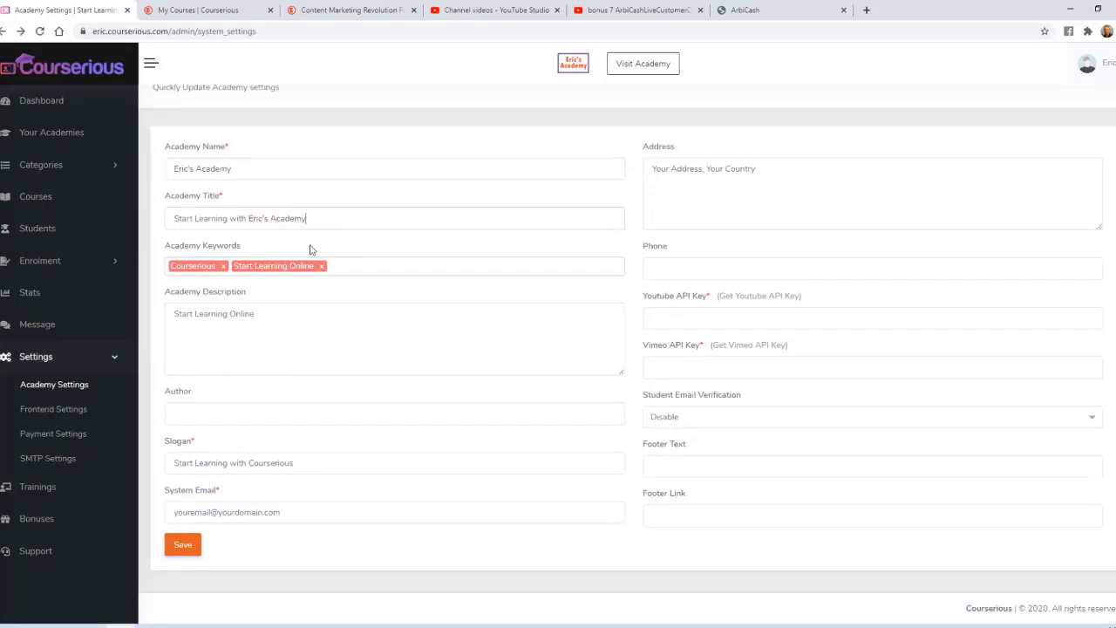
{"action": "left_click", "coordinate": [235, 413]}
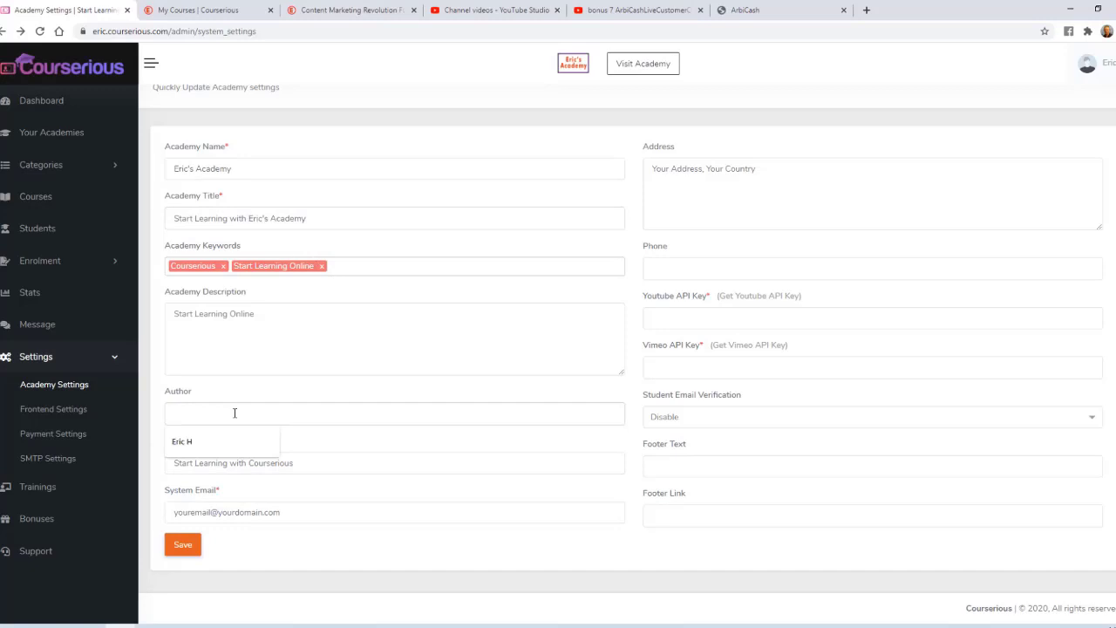
{"action": "left_click", "coordinate": [226, 441]}
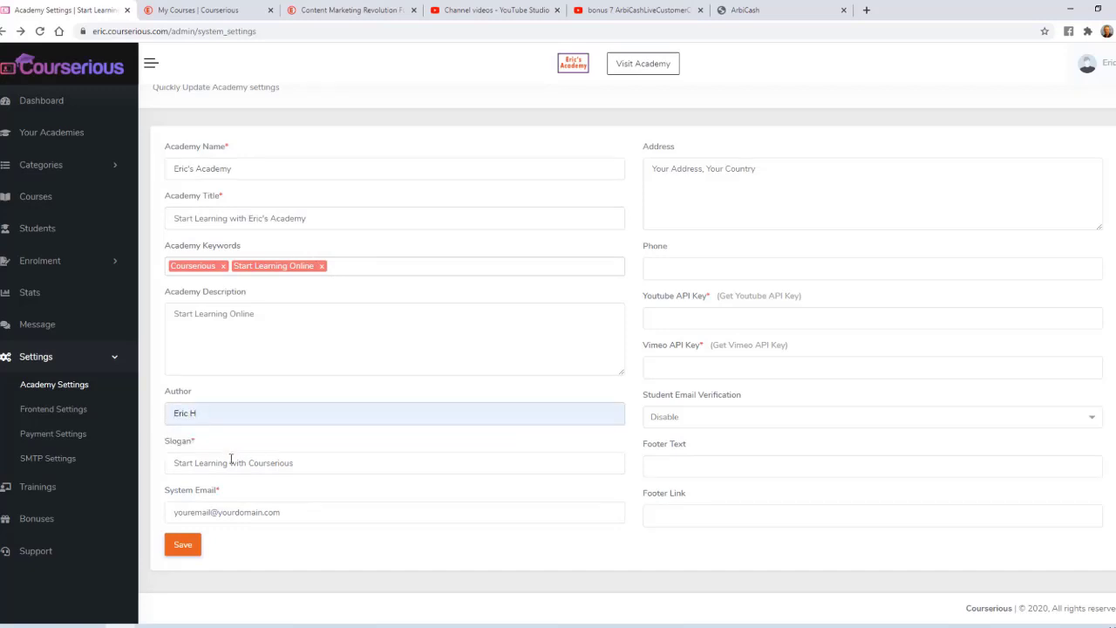
{"action": "double_click", "coordinate": [271, 463]}
{"action": "type", "text": "Eric's Academy"}
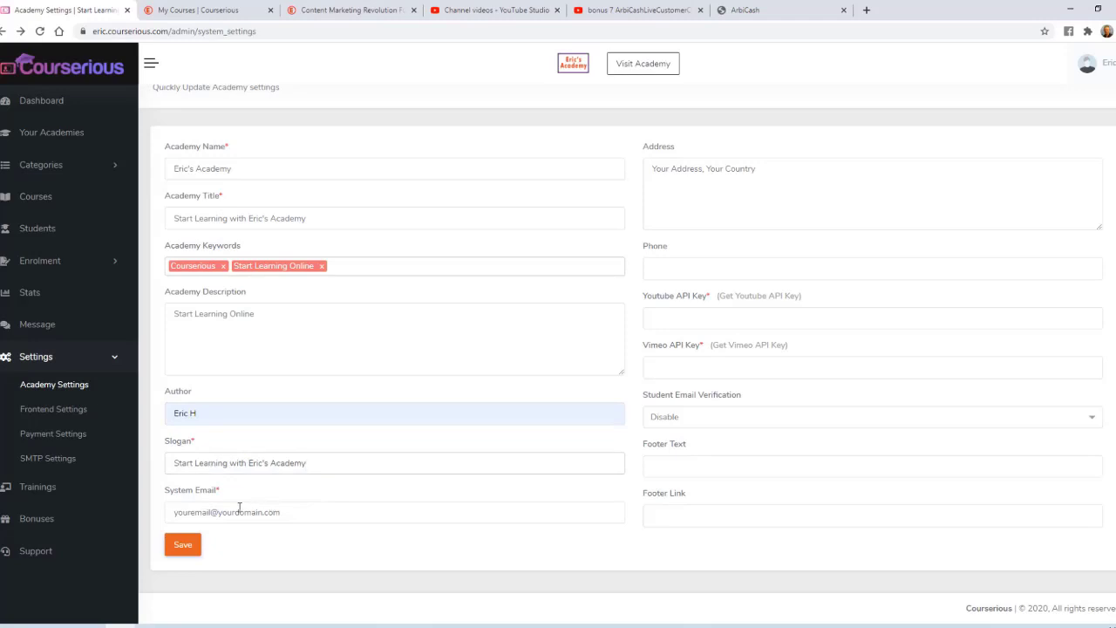
Enter placeholder values for the YouTube and Vimeo API keys.
{"action": "scroll", "coordinate": [444, 454], "scroll_direction": "up", "scroll_amount": 1}
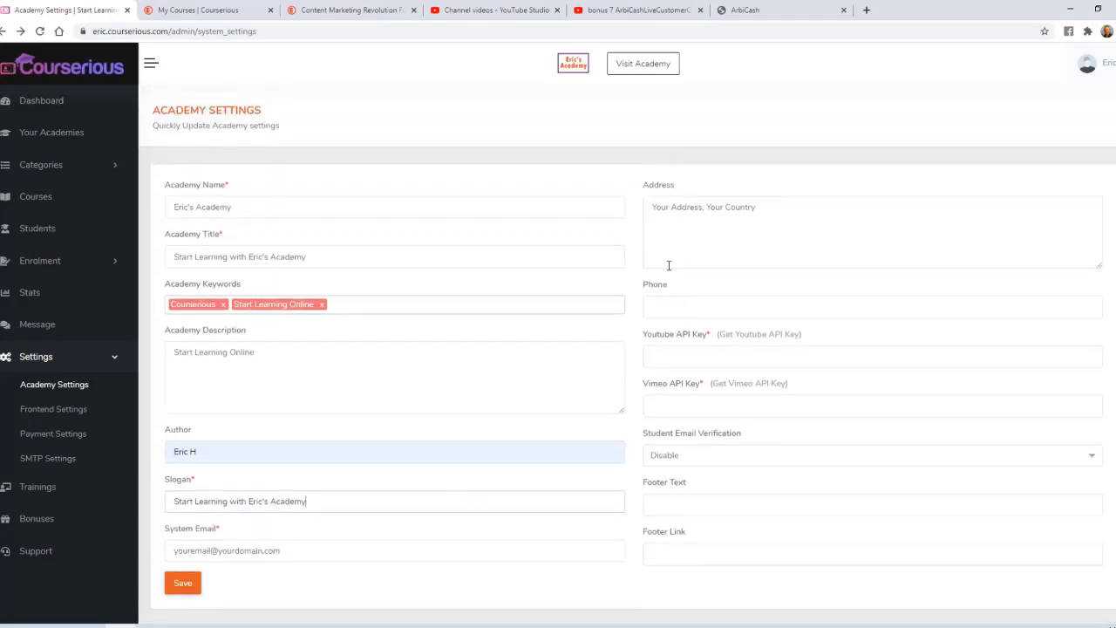
{"action": "left_click", "coordinate": [677, 354]}
{"action": "type", "text": "z"}
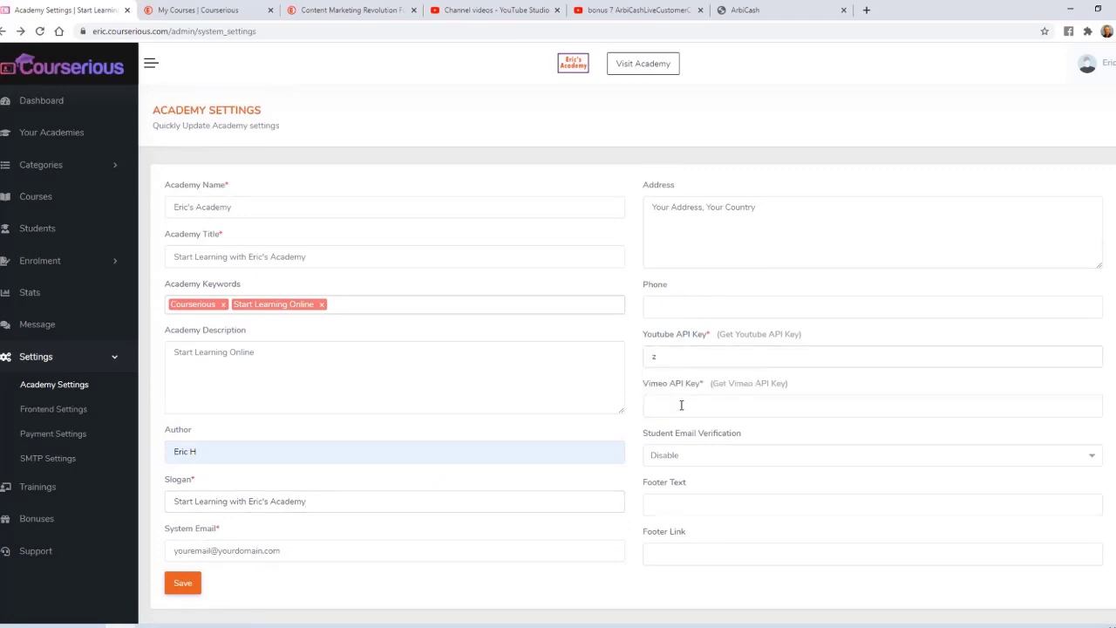
{"action": "left_click", "coordinate": [681, 405]}
{"action": "type", "text": "z"}
{"action": "scroll", "coordinate": [757, 399], "scroll_direction": "down", "scroll_amount": 1}
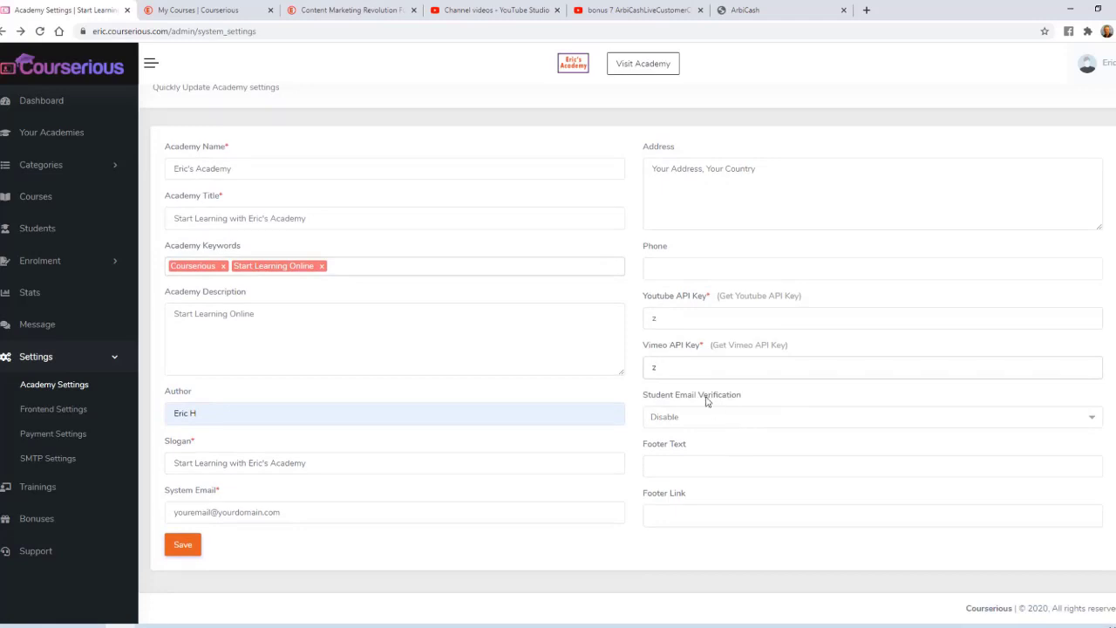
{"action": "left_click", "coordinate": [698, 466]}
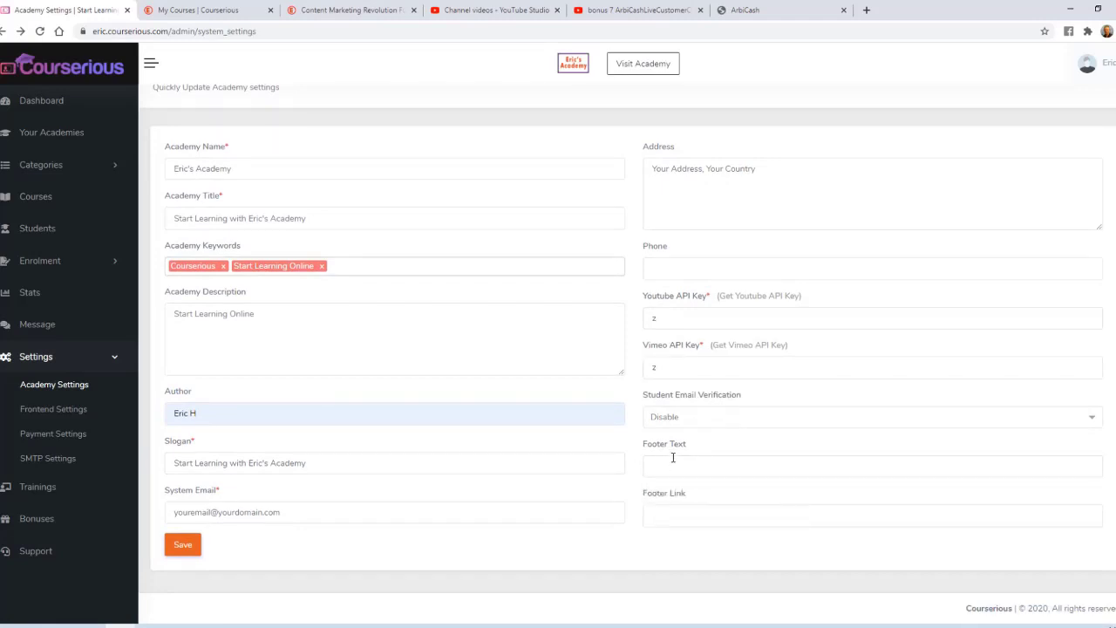
{"action": "left_click", "coordinate": [674, 460]}
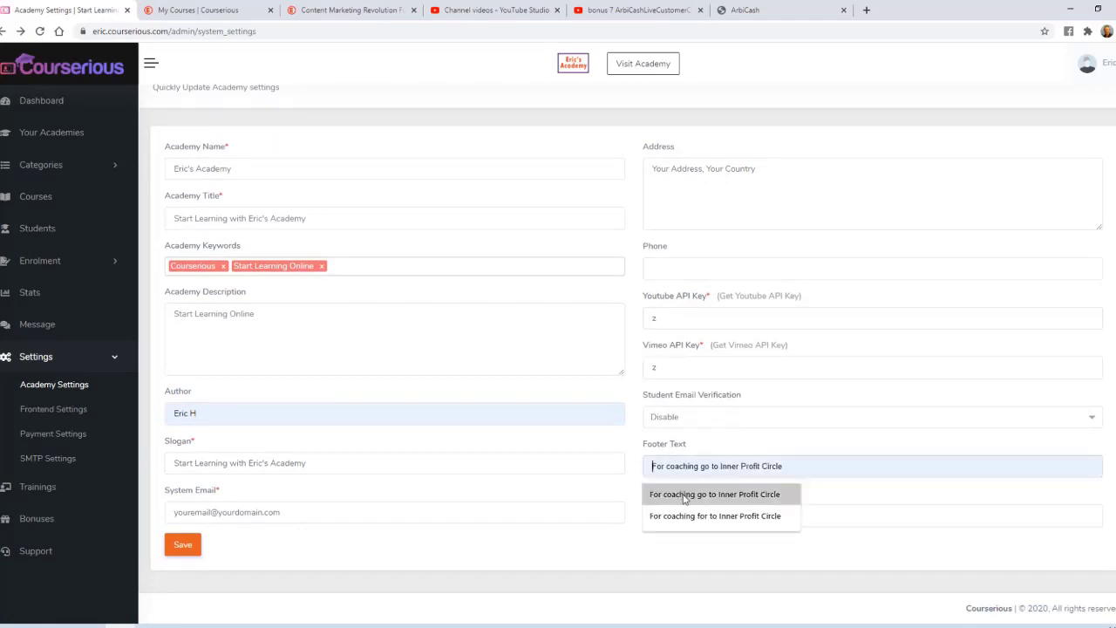
{"action": "left_click", "coordinate": [684, 494]}
{"action": "left_click", "coordinate": [688, 514]}
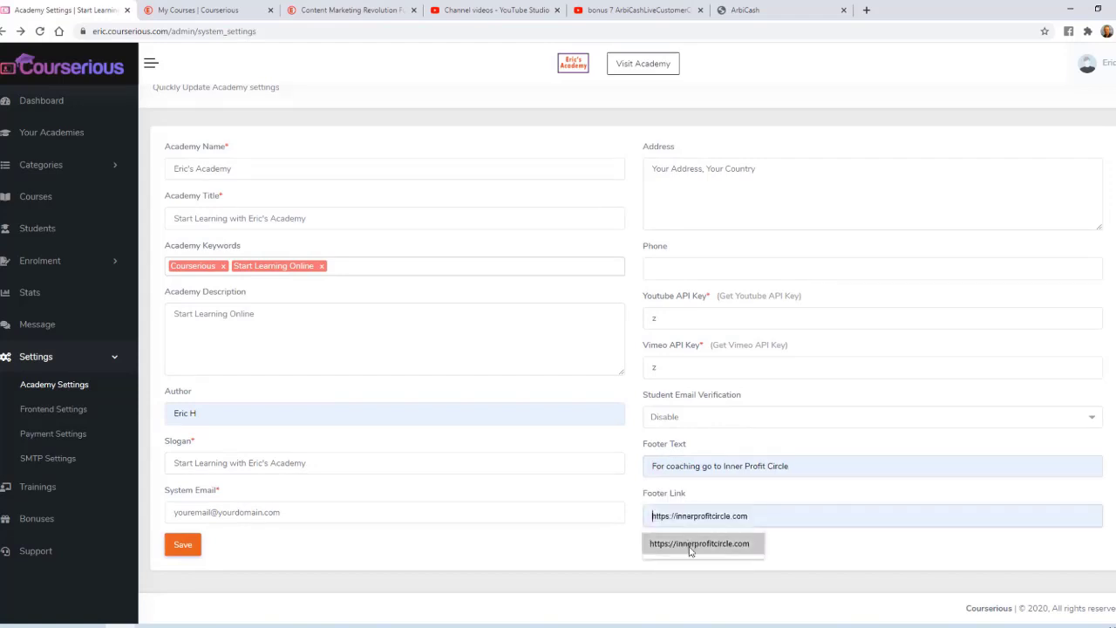
{"action": "left_click", "coordinate": [689, 547]}
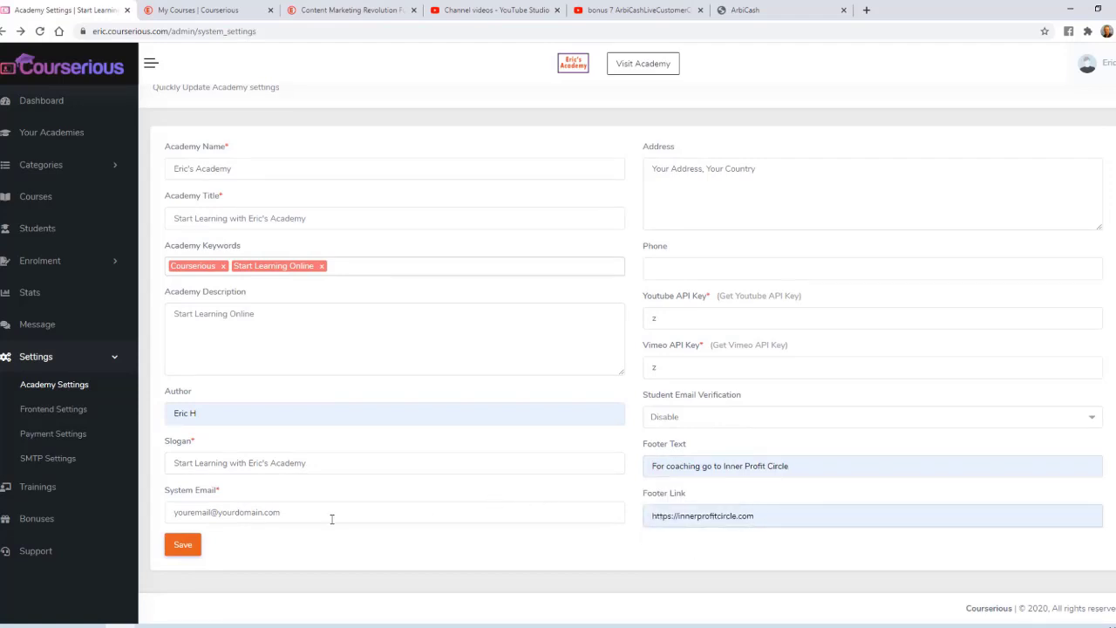
{"action": "left_click", "coordinate": [184, 545]}
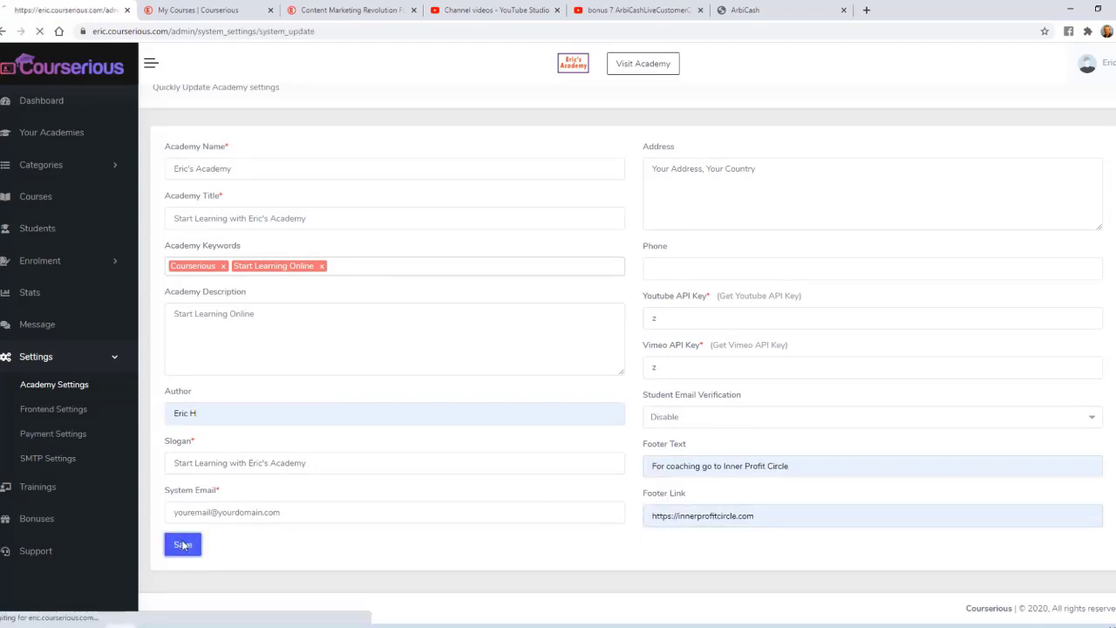
{"action": "right_click", "coordinate": [646, 69]}
{"action": "left_click", "coordinate": [667, 73]}
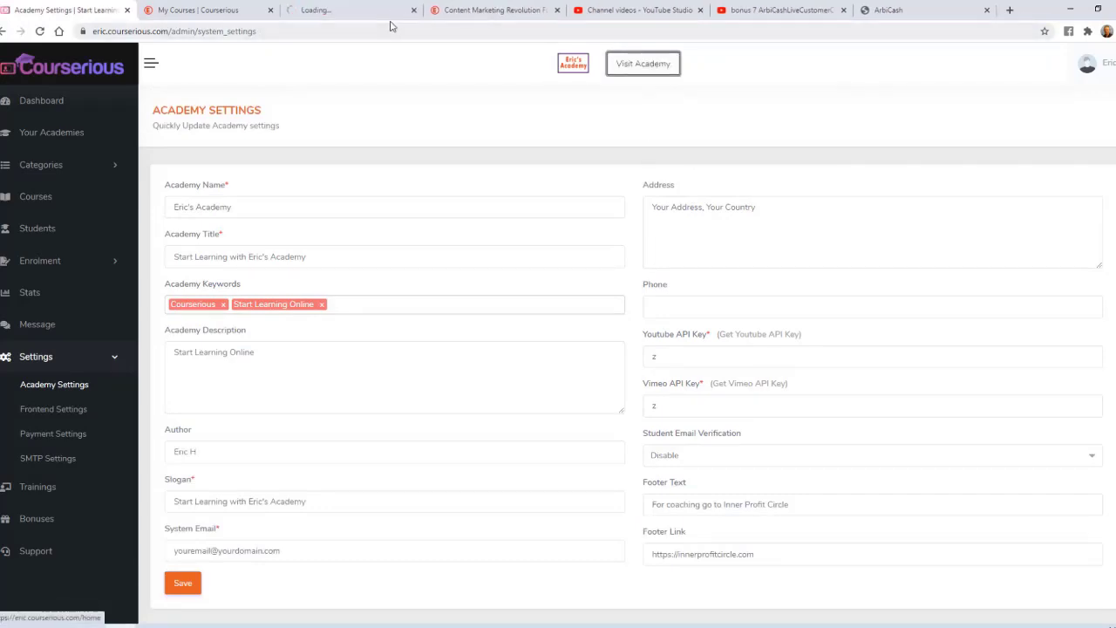
{"action": "left_click", "coordinate": [345, 9]}
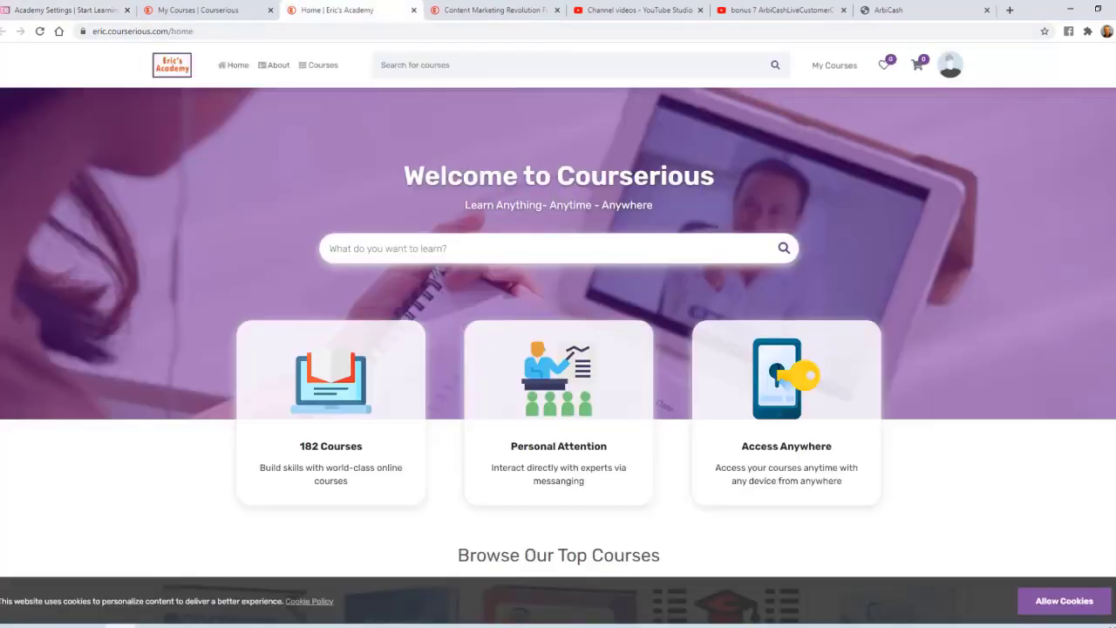
{"action": "scroll", "coordinate": [558, 349], "scroll_direction": "down", "scroll_amount": 3}
{"action": "scroll", "coordinate": [558, 349], "scroll_direction": "down", "scroll_amount": 4}
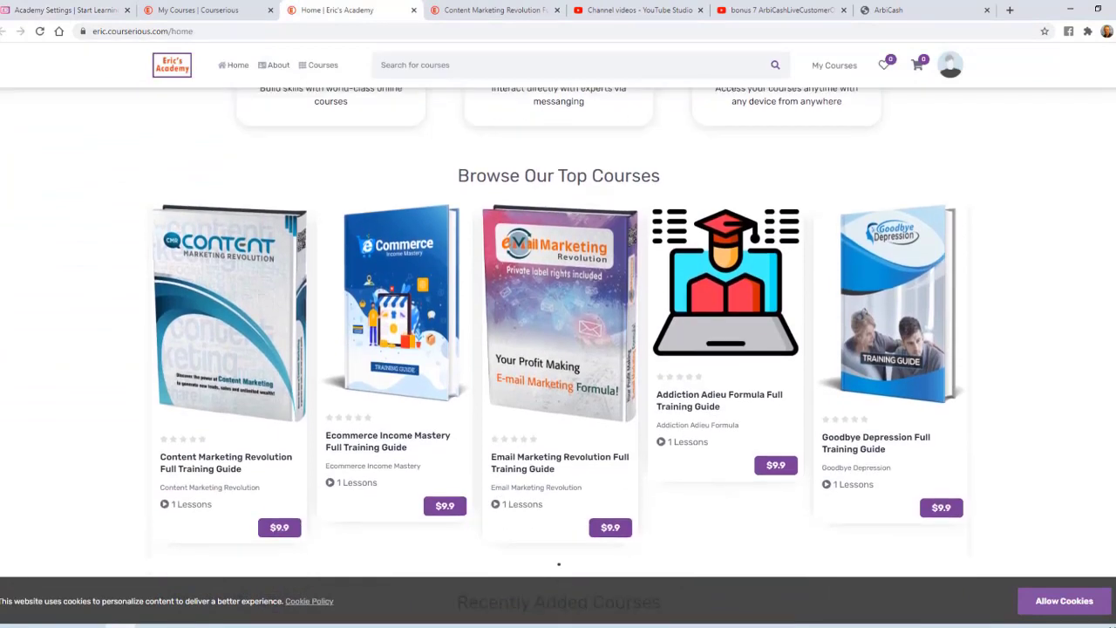
{"action": "scroll", "coordinate": [558, 349], "scroll_direction": "down", "scroll_amount": 4}
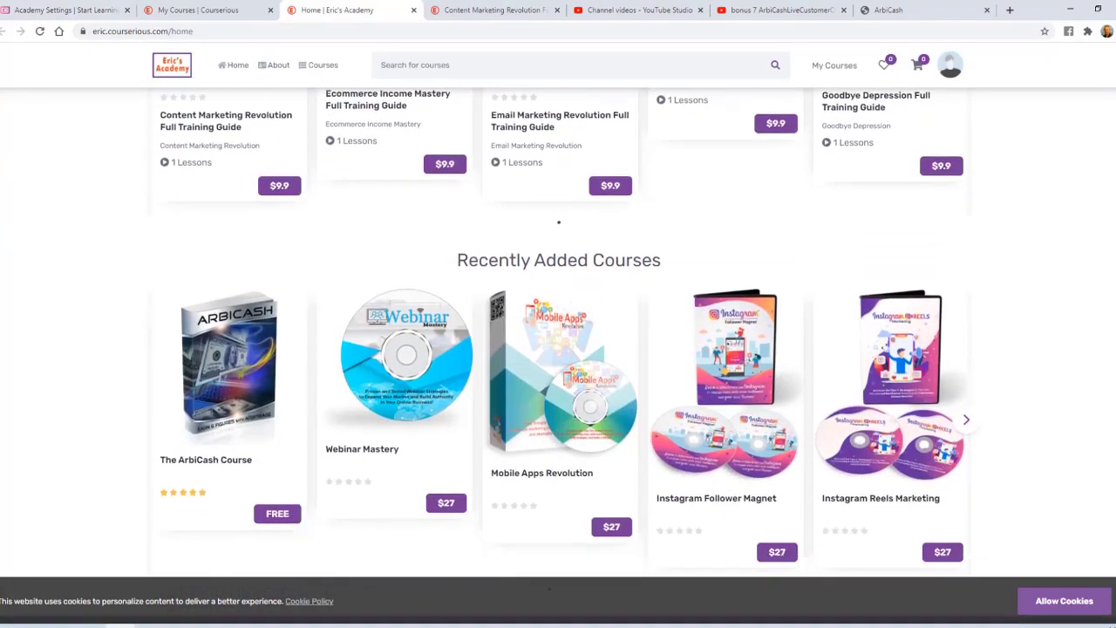
{"action": "scroll", "coordinate": [558, 349], "scroll_direction": "up", "scroll_amount": 2}
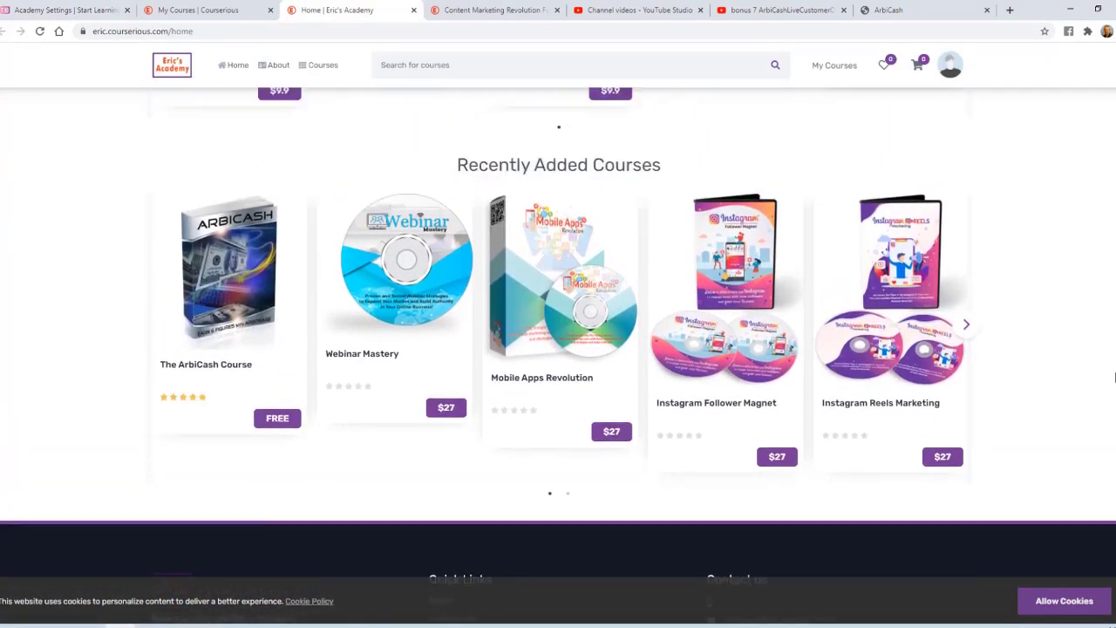
{"action": "scroll", "coordinate": [558, 349], "scroll_direction": "down", "scroll_amount": 1}
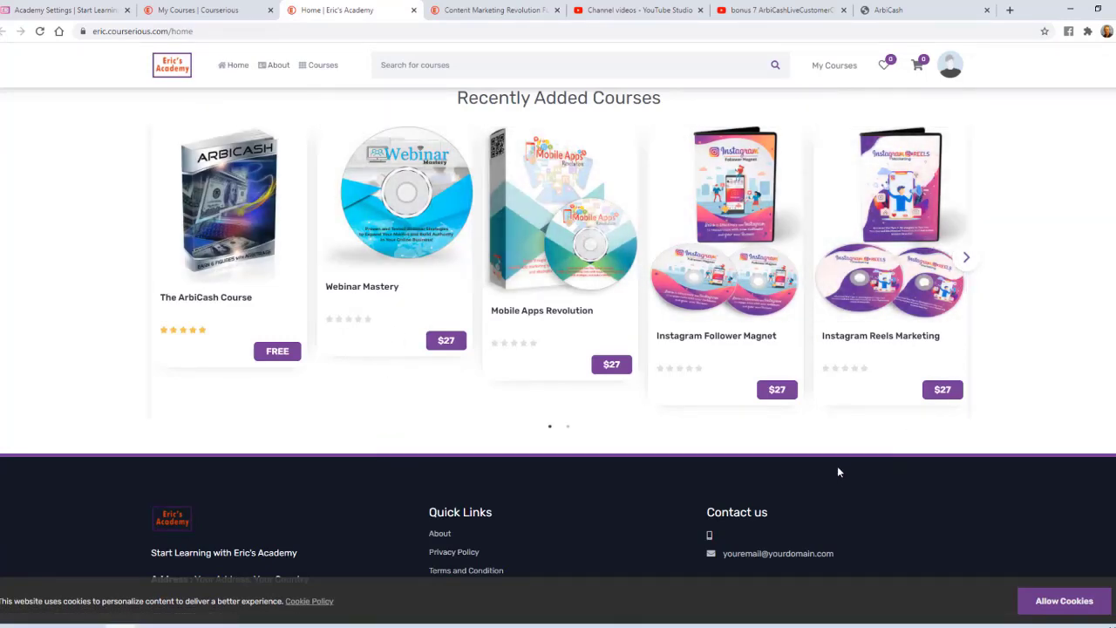
{"action": "scroll", "coordinate": [830, 457], "scroll_direction": "down", "scroll_amount": 1}
{"action": "left_click", "coordinate": [1062, 601]}
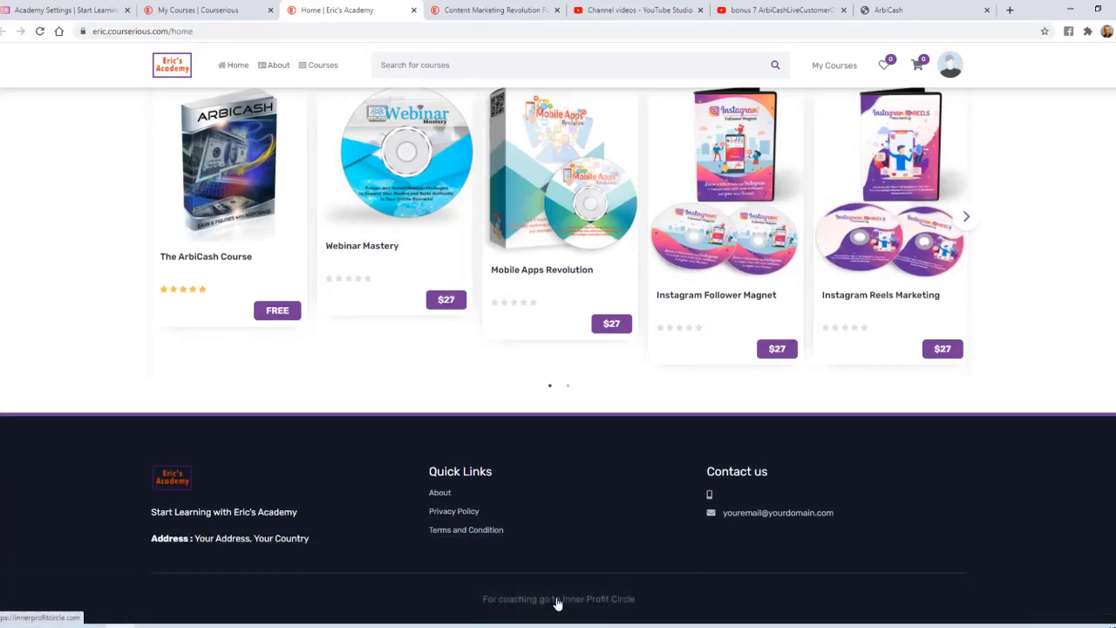
{"action": "key", "text": "ctrl+1"}
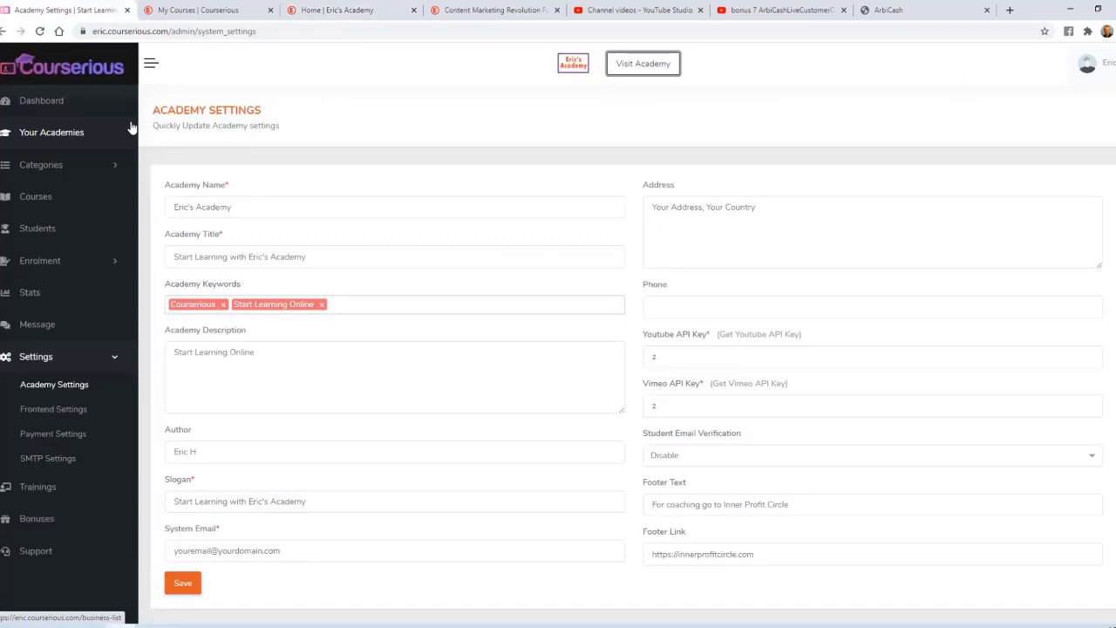